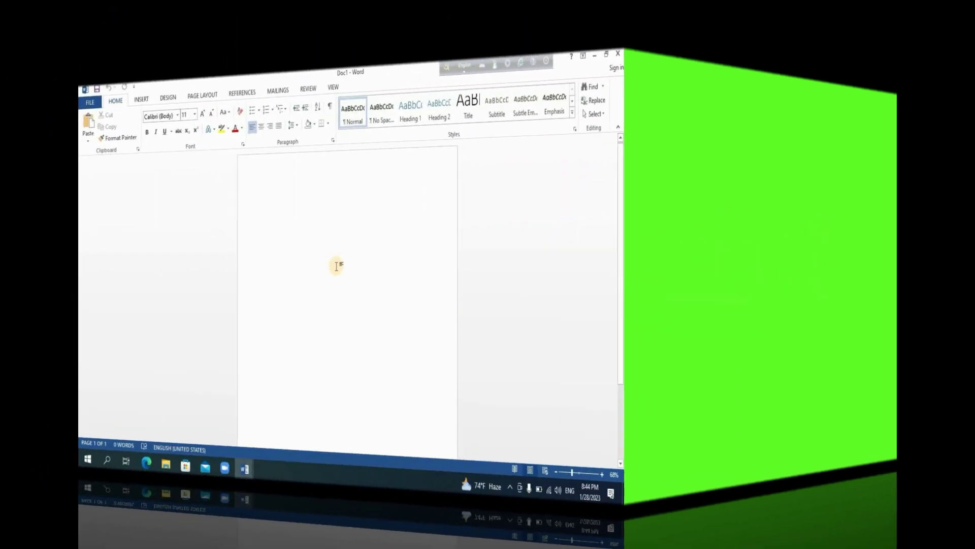
- Set the page size to A4
left_click(202, 95)
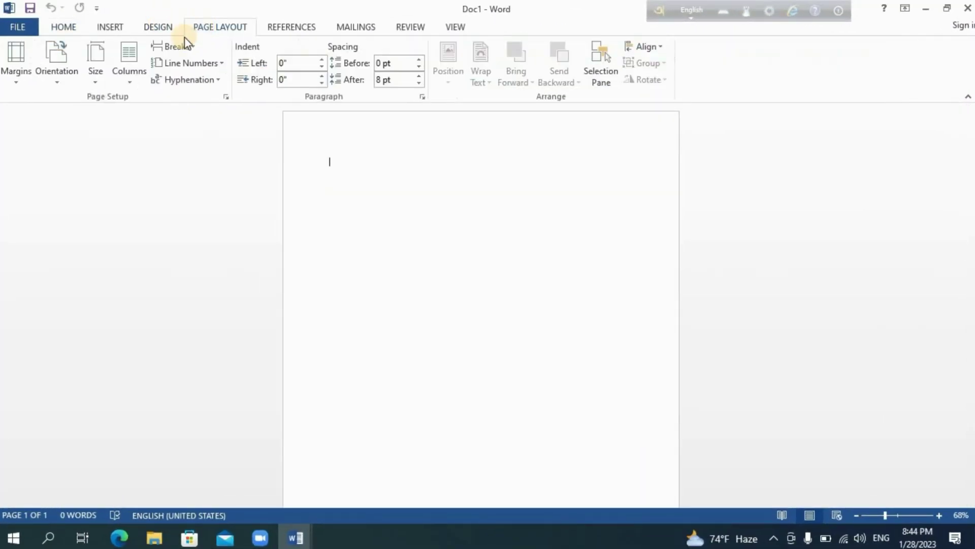
left_click(97, 71)
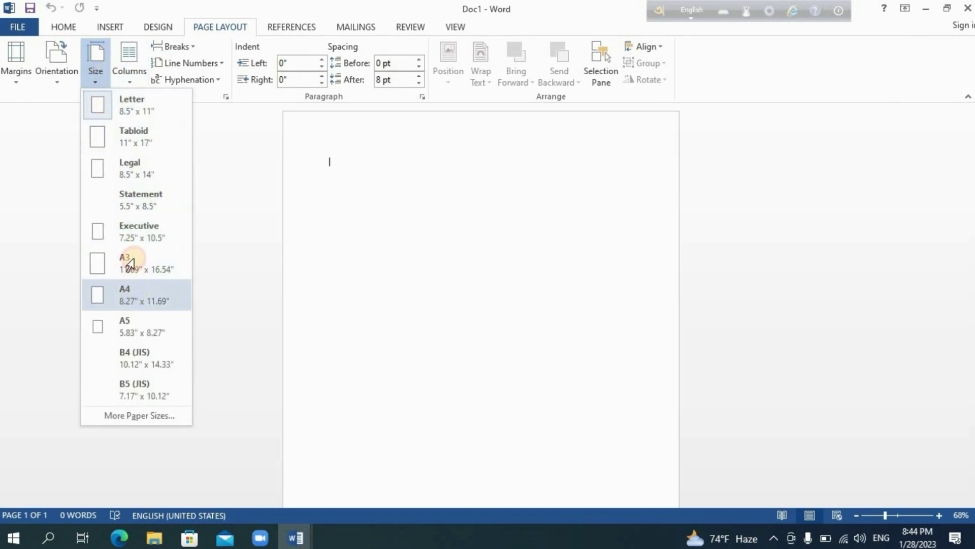
left_click(110, 27)
- Draw a tall rectangle down the left side and a wide band across the top, sending the band backward
left_click(110, 27)
left_click(194, 64)
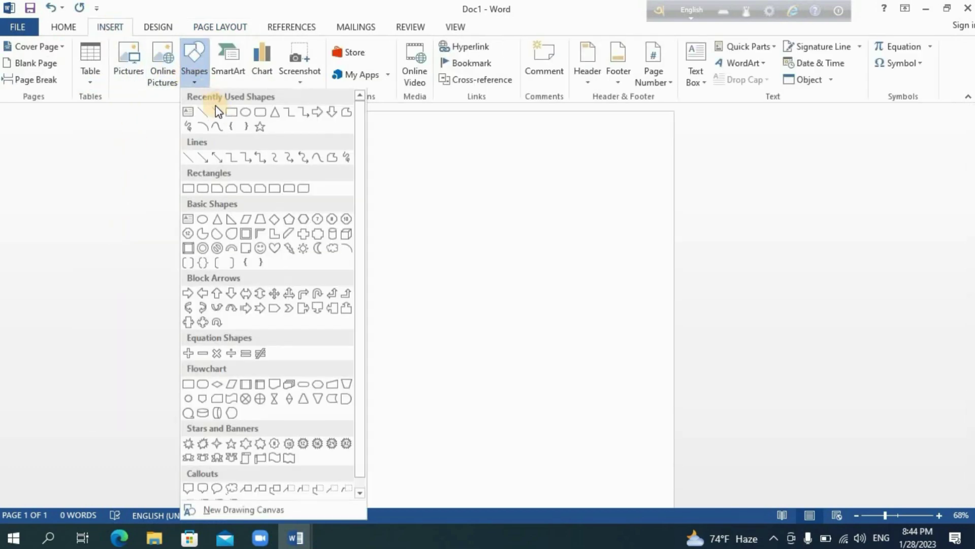
left_click(231, 112)
mouse_move(290, 109)
left_mouse_down()
mouse_move(425, 472)
mouse_move(430, 539)
left_mouse_up()
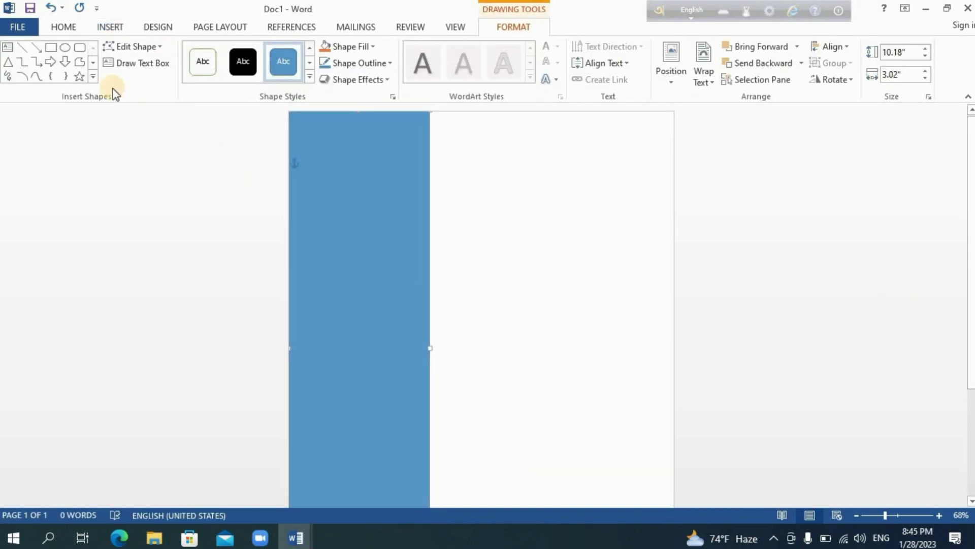
left_click(51, 47)
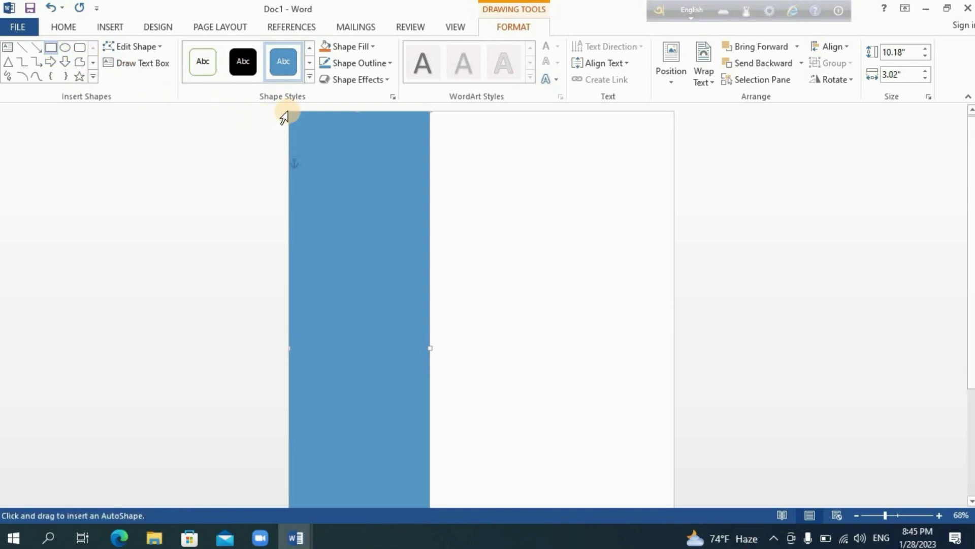
mouse_move(289, 111)
left_mouse_down()
mouse_move(673, 222)
mouse_move(675, 232)
left_mouse_up()
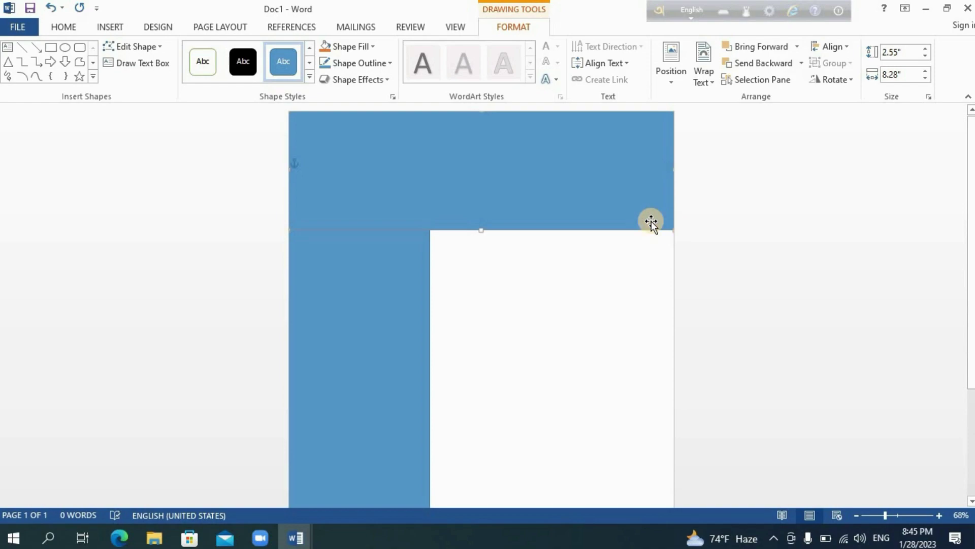
left_click(760, 63)
- Give the tall left column a gold fill and gold outline
left_click(381, 217)
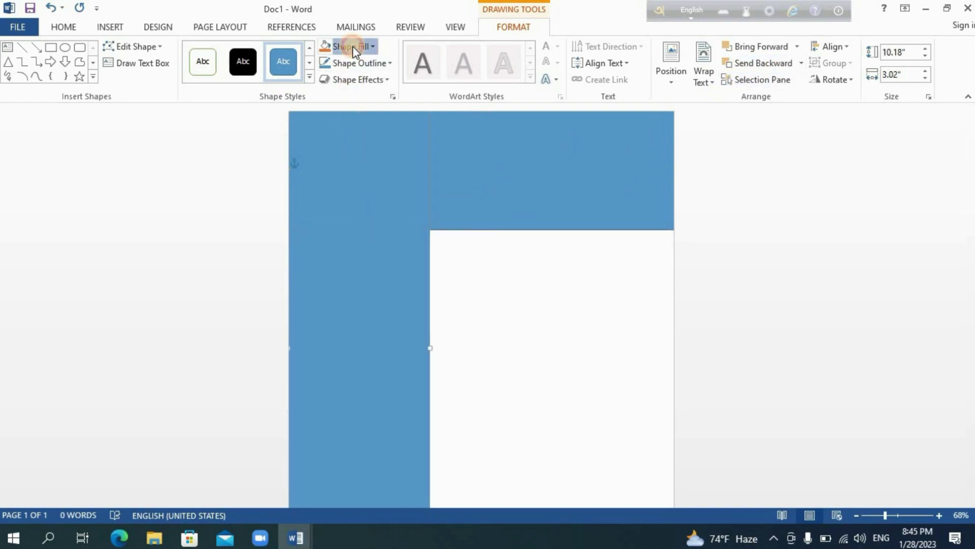
left_click(352, 47)
left_click(410, 108)
left_click(371, 66)
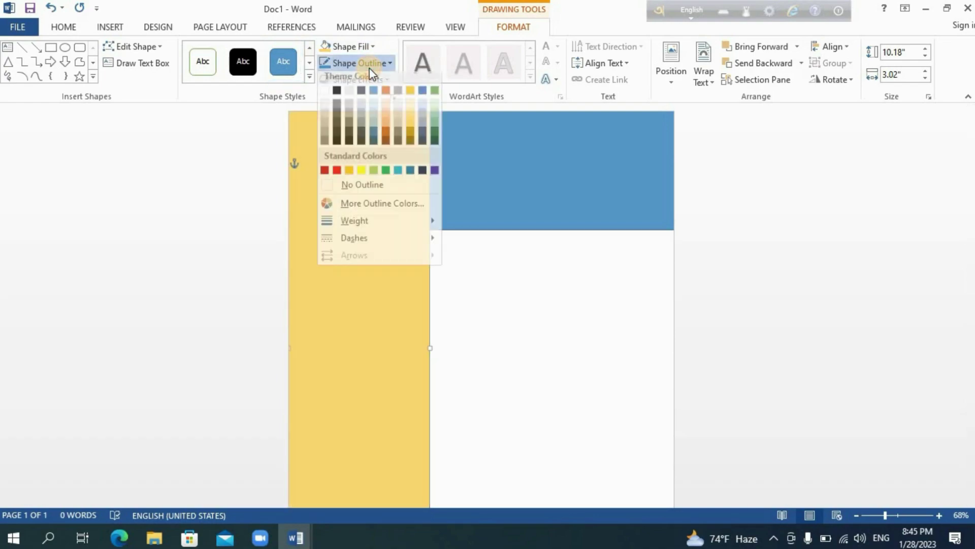
left_click(407, 130)
- Make the top band dark blue in fill and outline, then draw a rectangle over the top-left corner
left_click(469, 150)
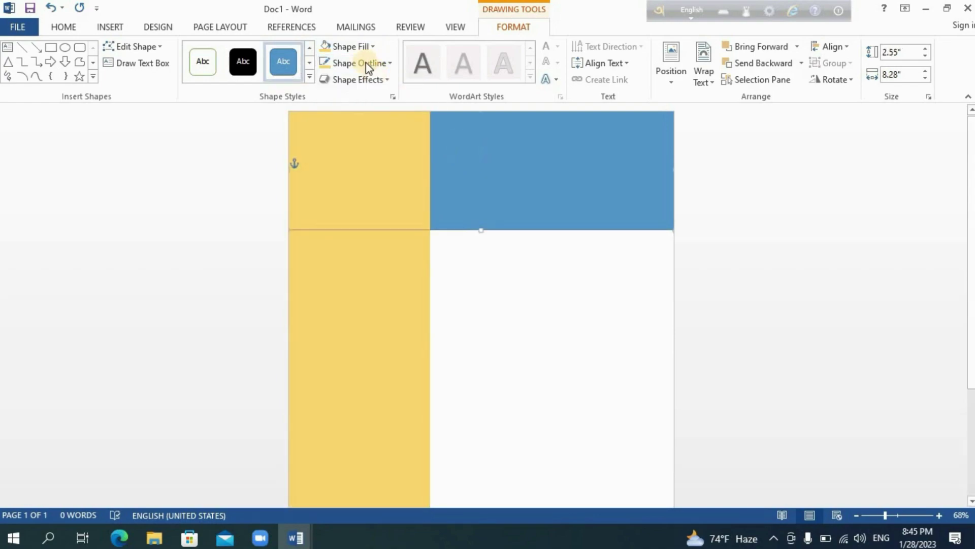
left_click(353, 47)
left_click(376, 131)
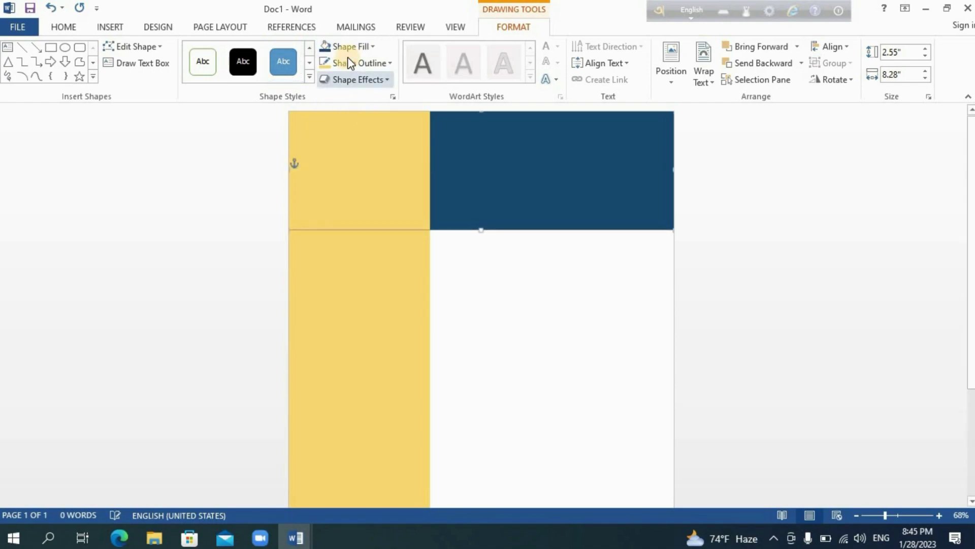
left_click(355, 63)
left_click(374, 147)
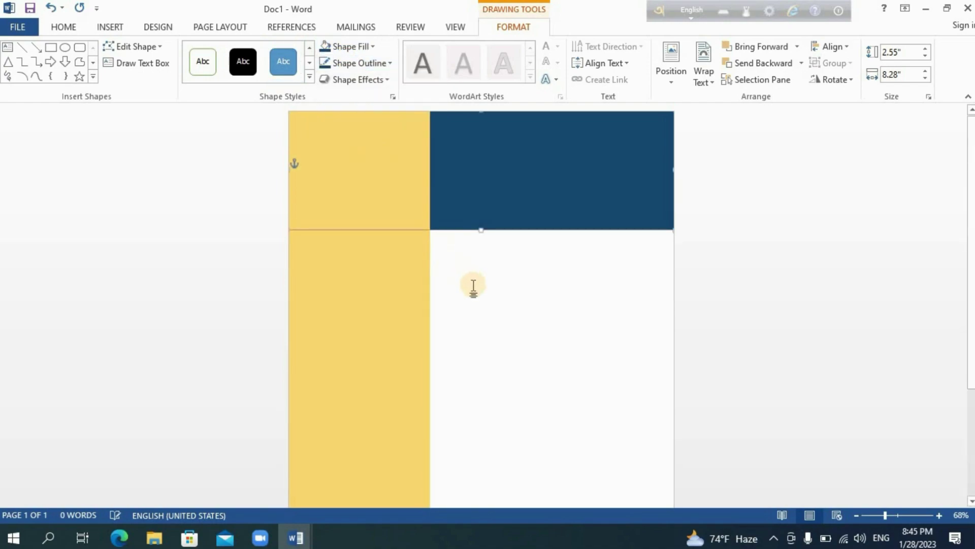
left_click(51, 47)
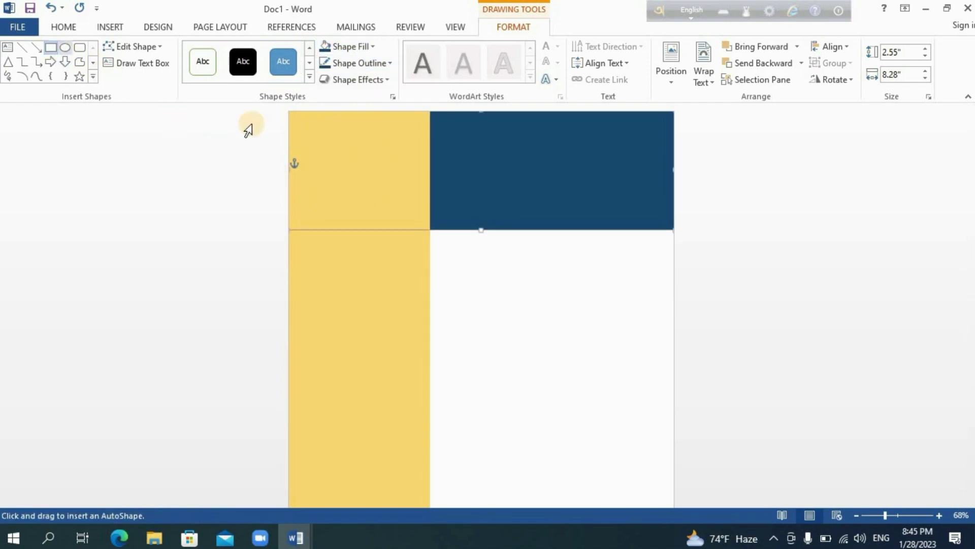
left_click_drag(288, 110, 431, 230)
- Fill the top-left corner rectangle with the portrait photo from the computer
left_click(447, 252)
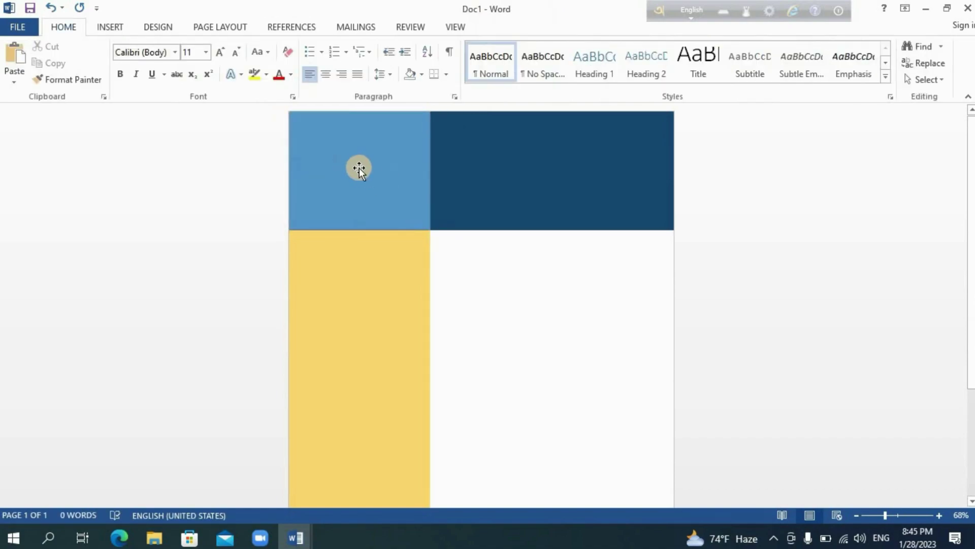
left_click(358, 168)
left_click(346, 44)
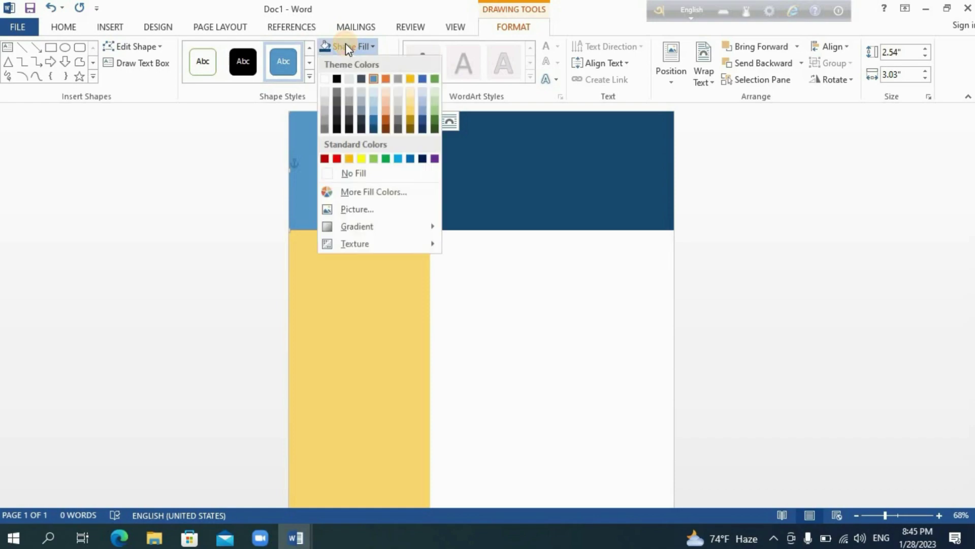
left_click(367, 207)
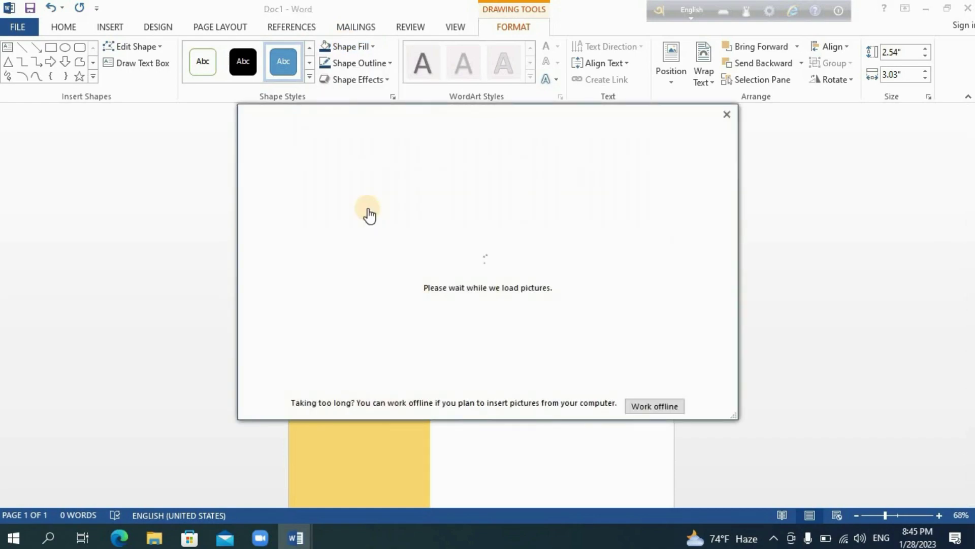
left_click(544, 188)
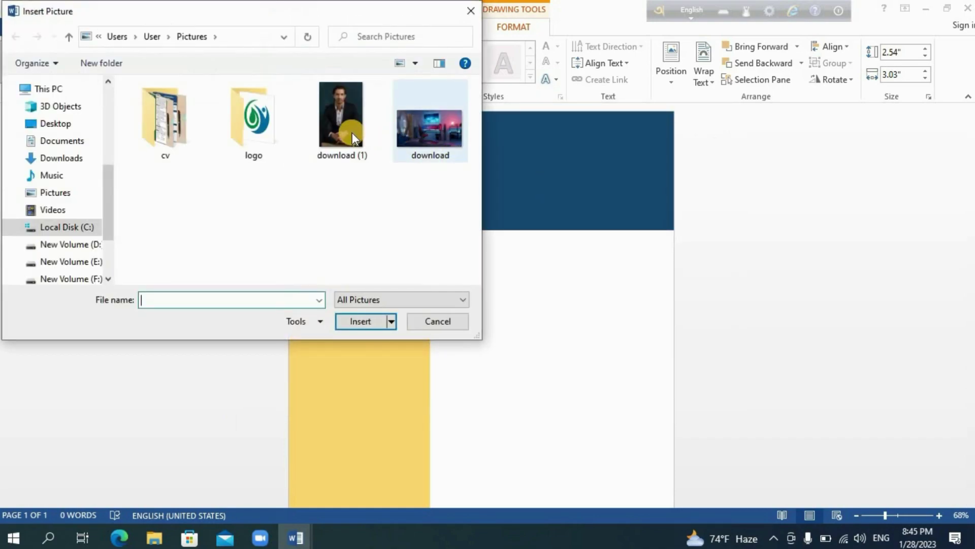
left_click(352, 133)
left_click(361, 321)
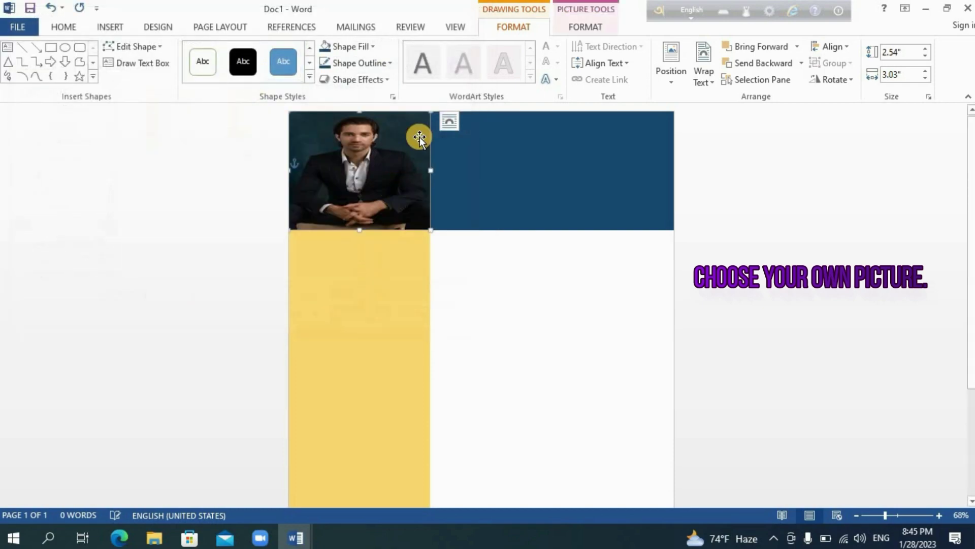
- Crop the photo to Fill and reposition it so the face is centred
left_click(585, 27)
left_click(842, 84)
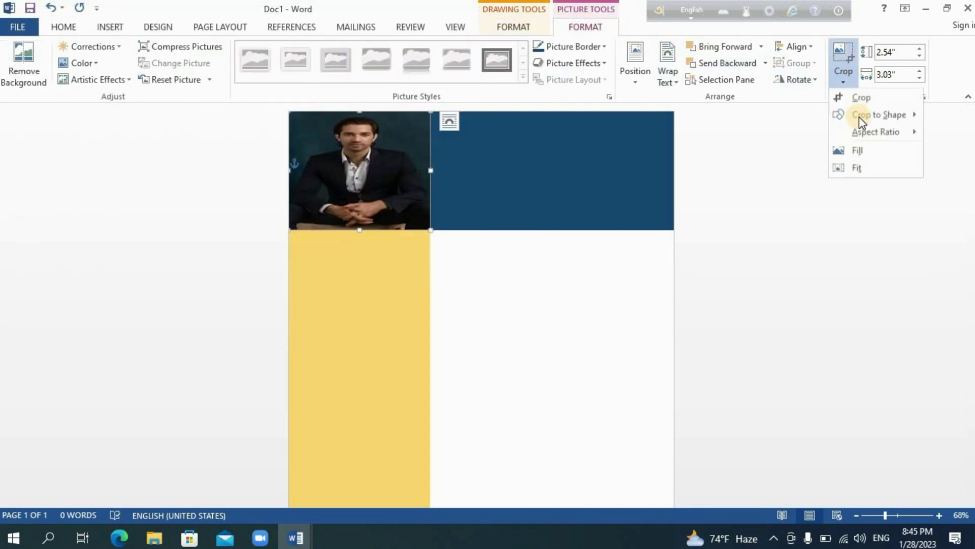
left_click(863, 151)
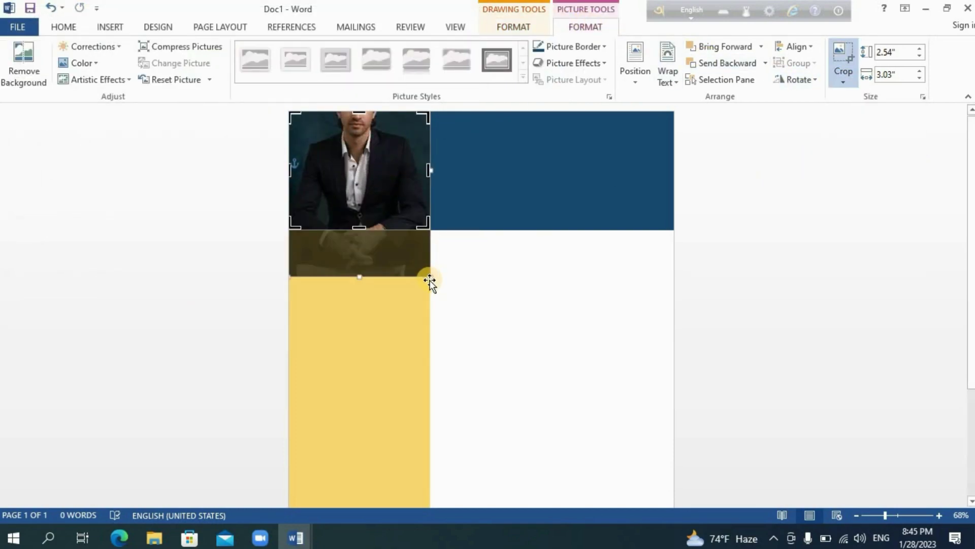
left_click_drag(429, 275, 429, 324)
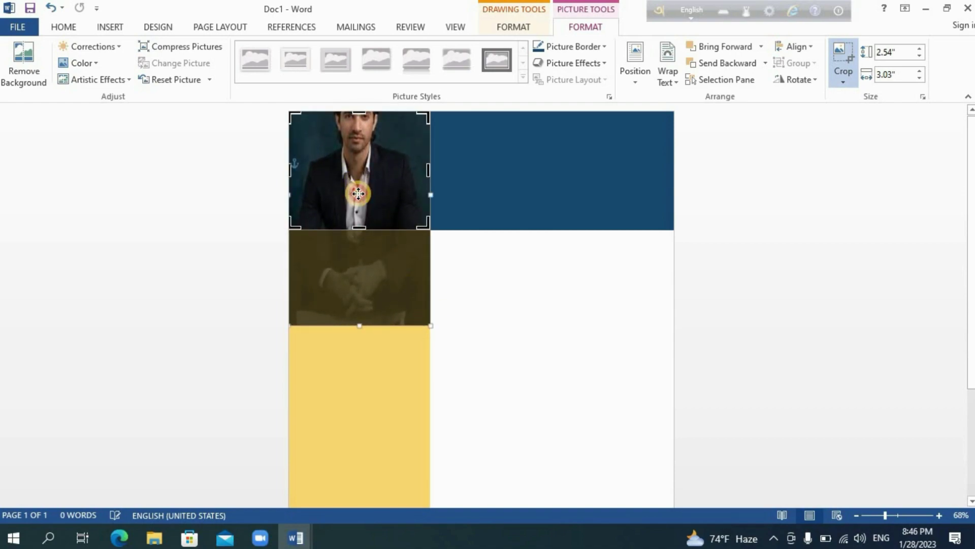
left_click_drag(358, 185, 358, 219)
left_click(479, 277)
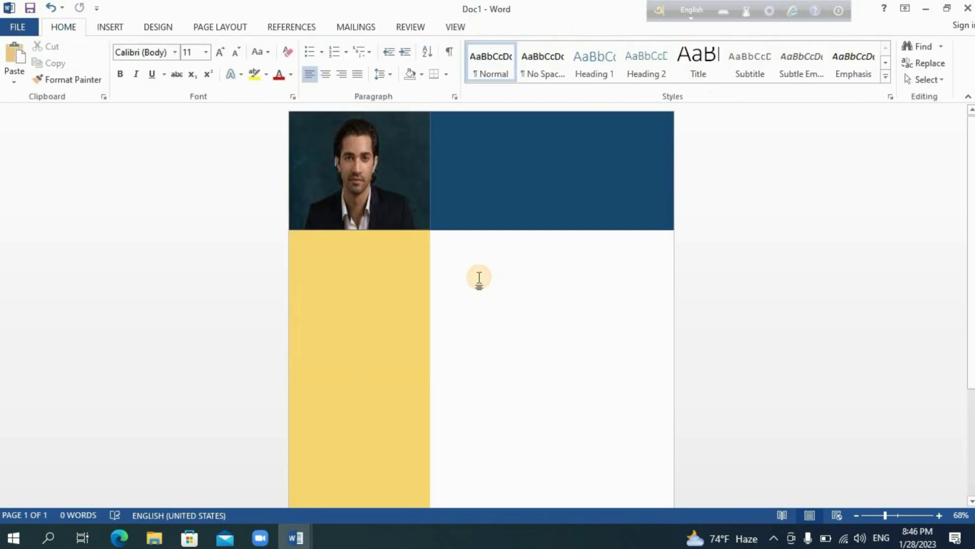
left_click(394, 193)
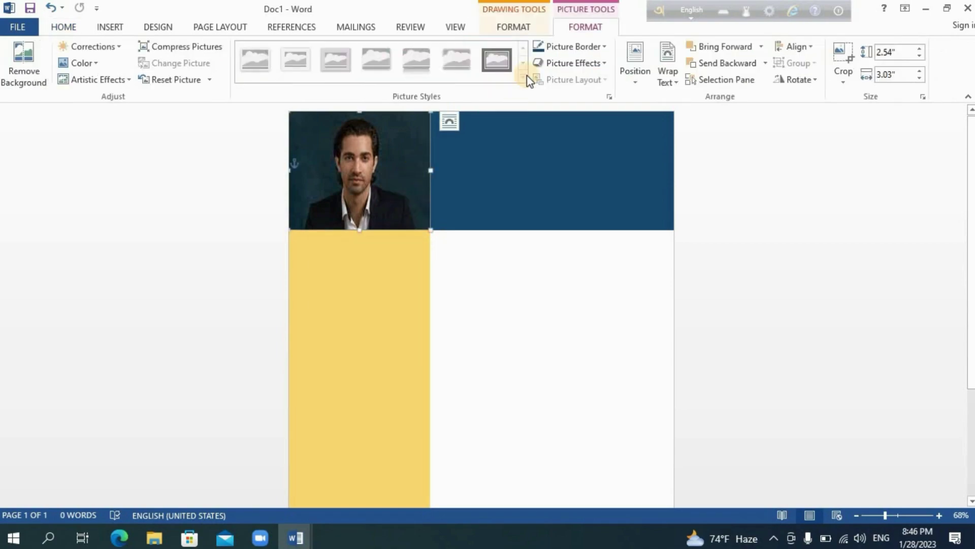
left_click(475, 279)
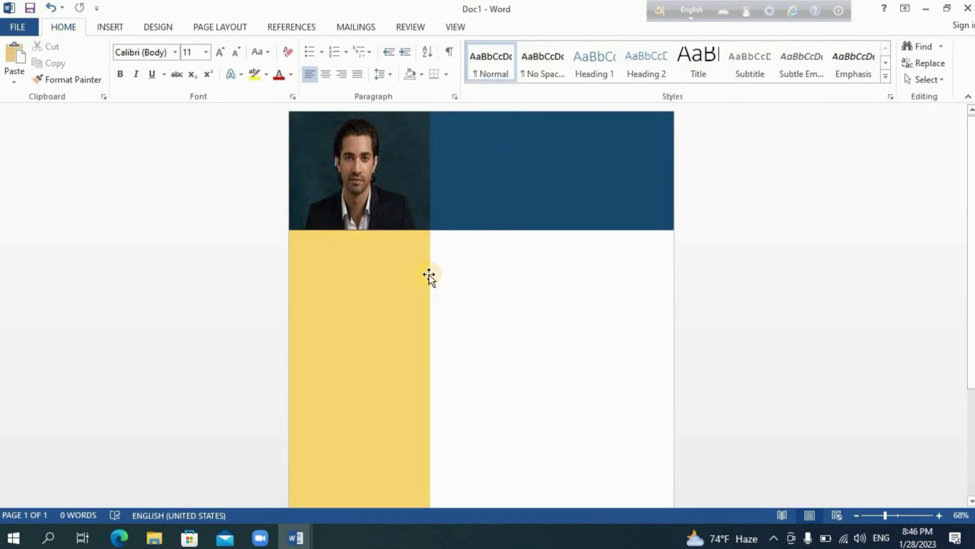
- Draw a text box at the top of the yellow column containing 'CONTACT'
left_click(109, 28)
left_click(696, 80)
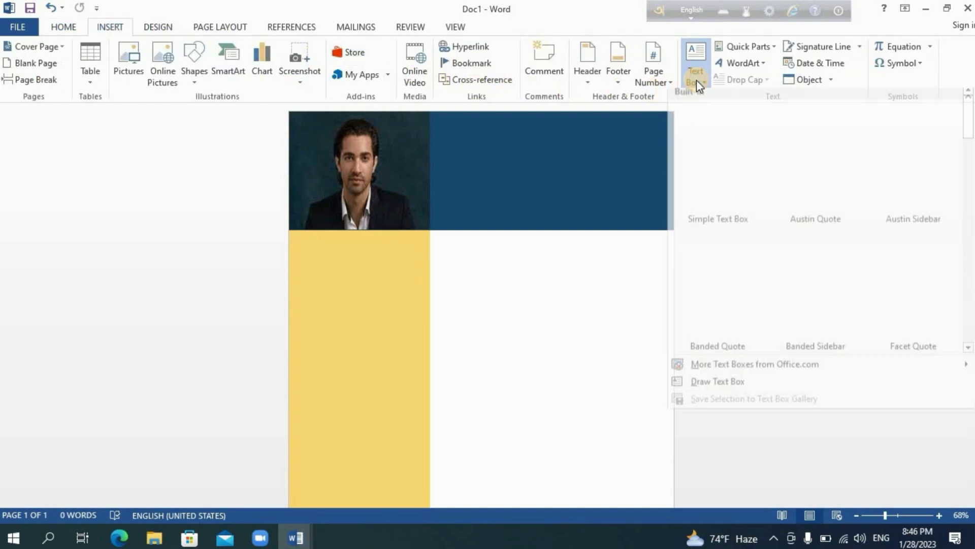
left_click(705, 387)
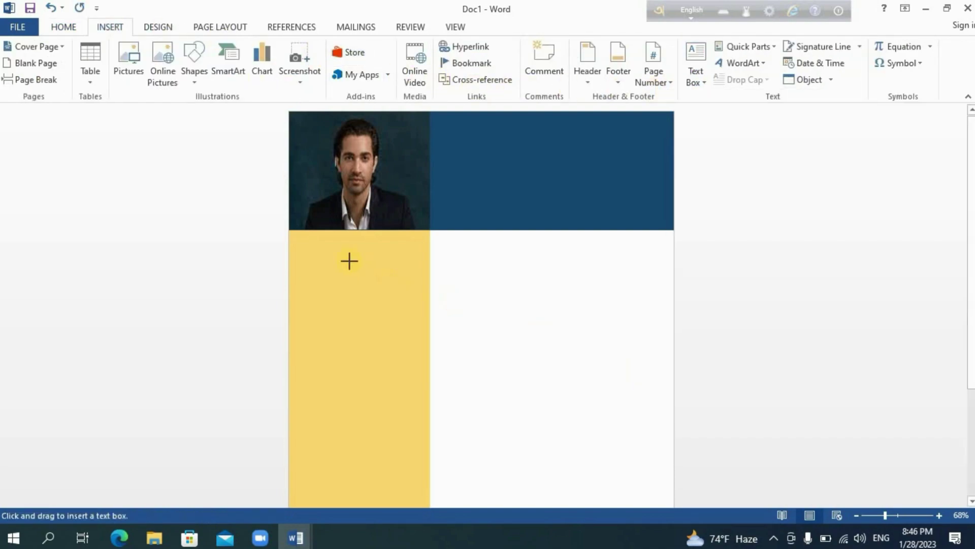
left_click_drag(291, 246, 382, 274)
type("CONTACT")
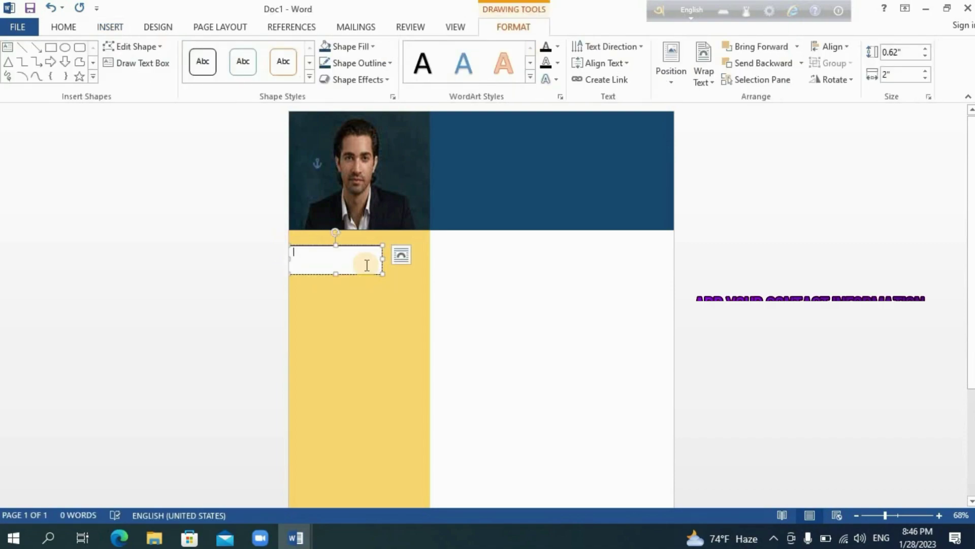
left_click_drag(330, 254, 295, 257)
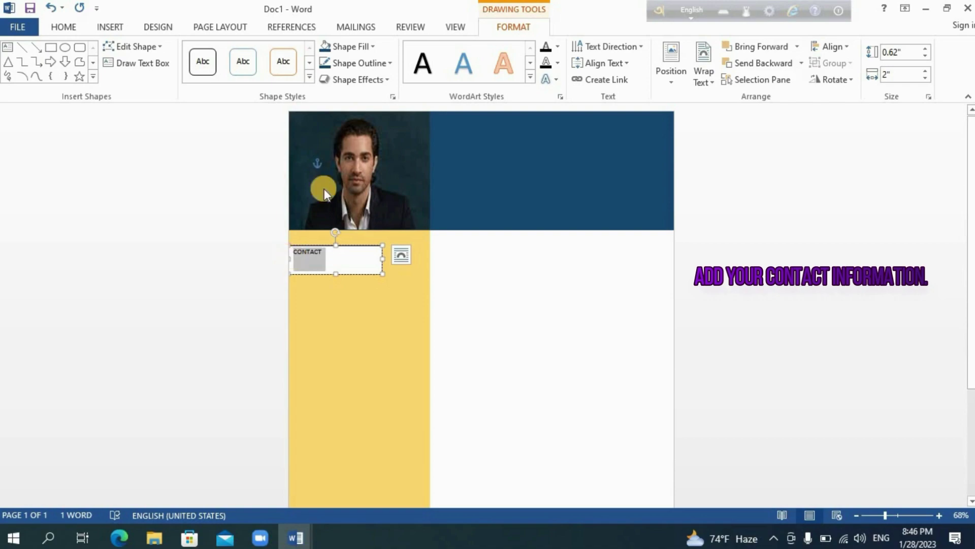
- Give the CONTACT box a dark blue fill and make its text white 20 pt
left_click(335, 47)
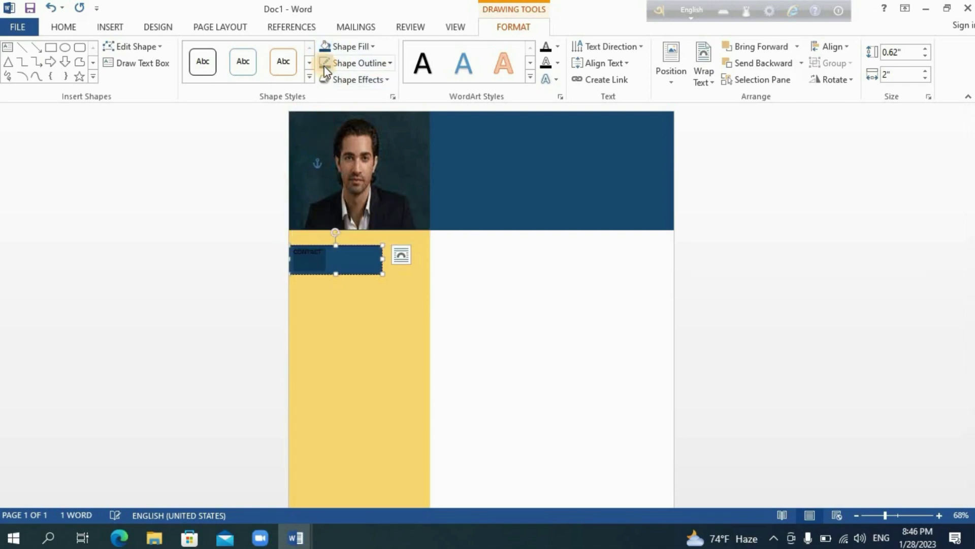
left_click(63, 26)
left_click(205, 52)
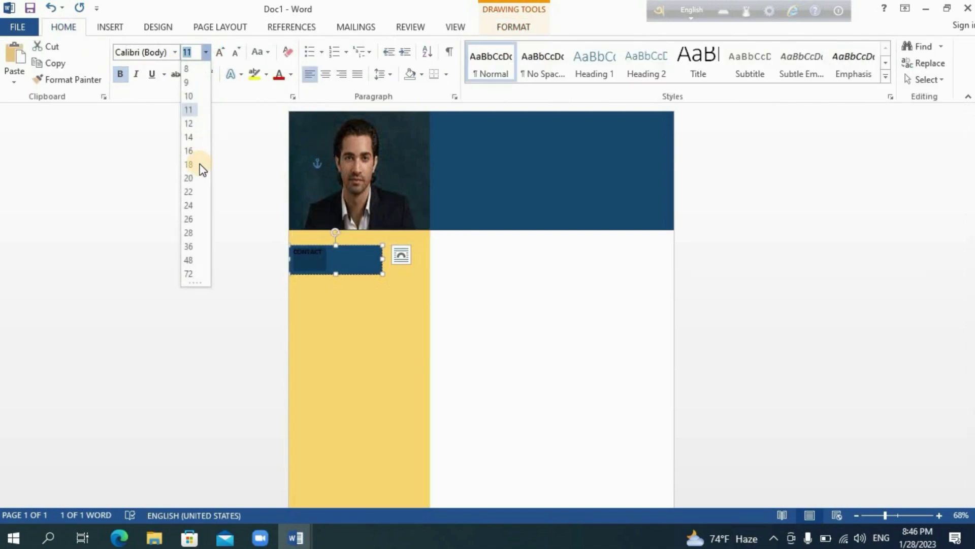
left_click(191, 181)
left_click(292, 75)
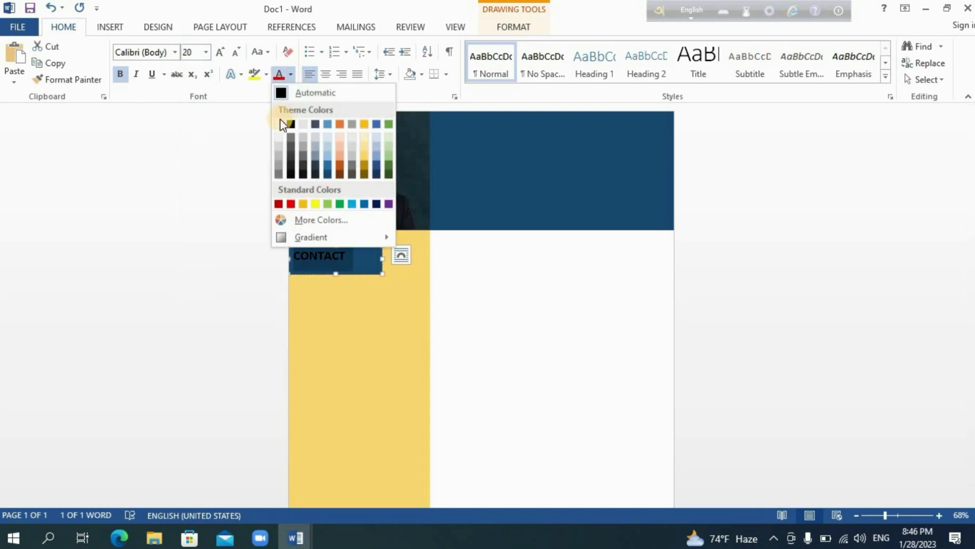
left_click(281, 123)
- Shorten the CONTACT box, add a leading space, and nudge it up below the photo
left_click_drag(336, 273, 335, 262)
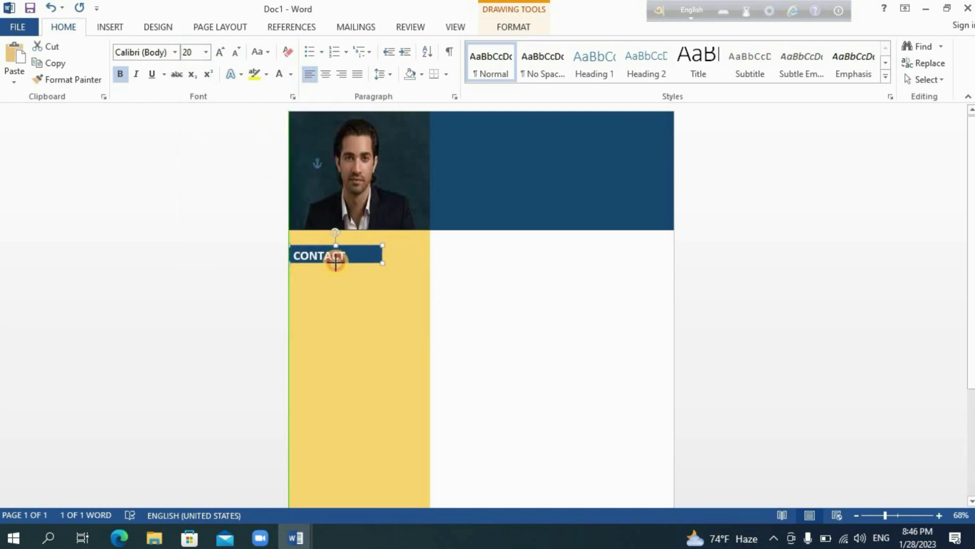
left_click(328, 261)
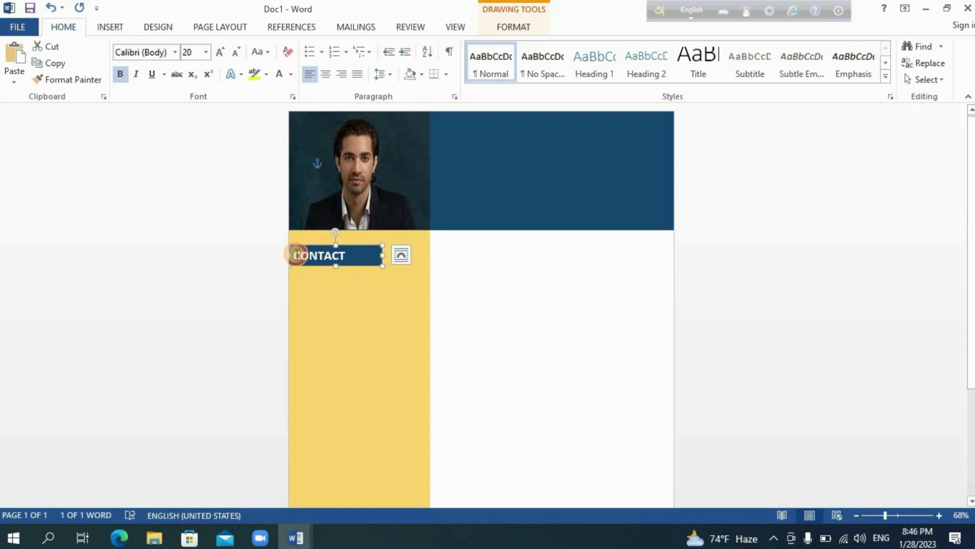
left_click(297, 254)
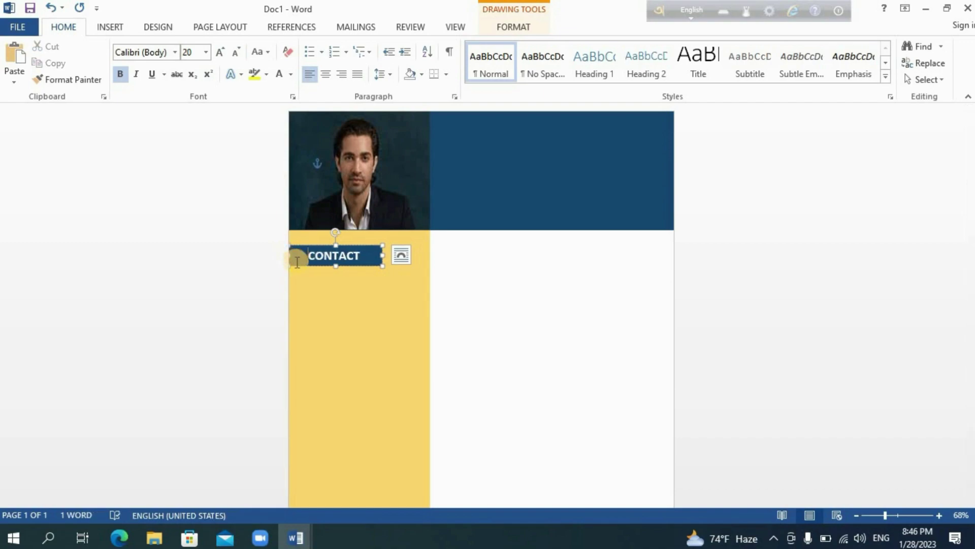
left_click_drag(295, 264, 295, 259)
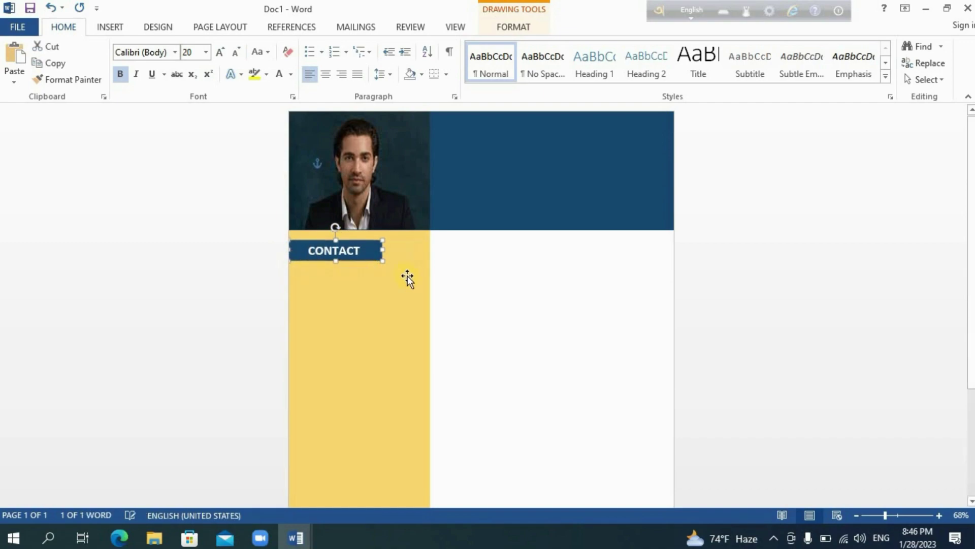
left_click(481, 289)
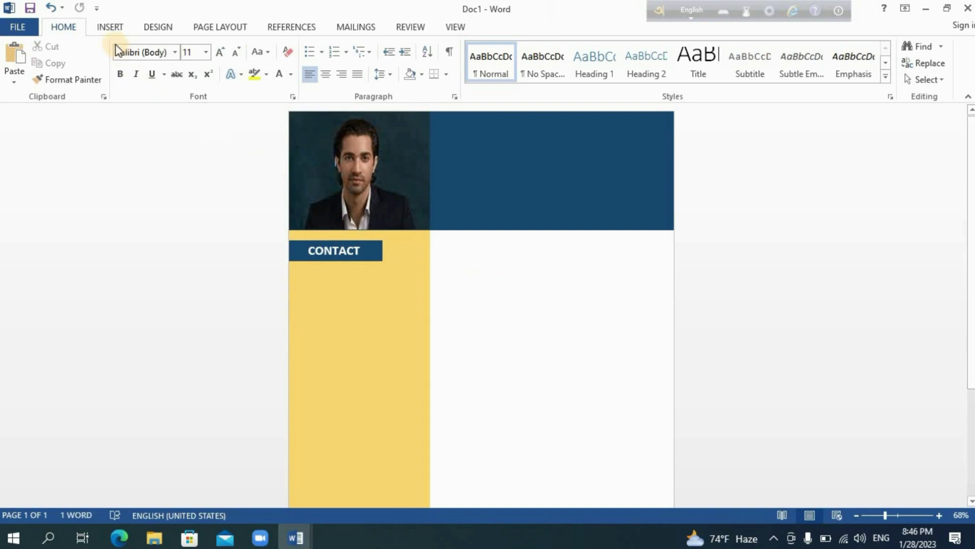
left_click(110, 27)
- Search online pictures for 'location icon', showing all results, and insert the black map pin
left_click(160, 69)
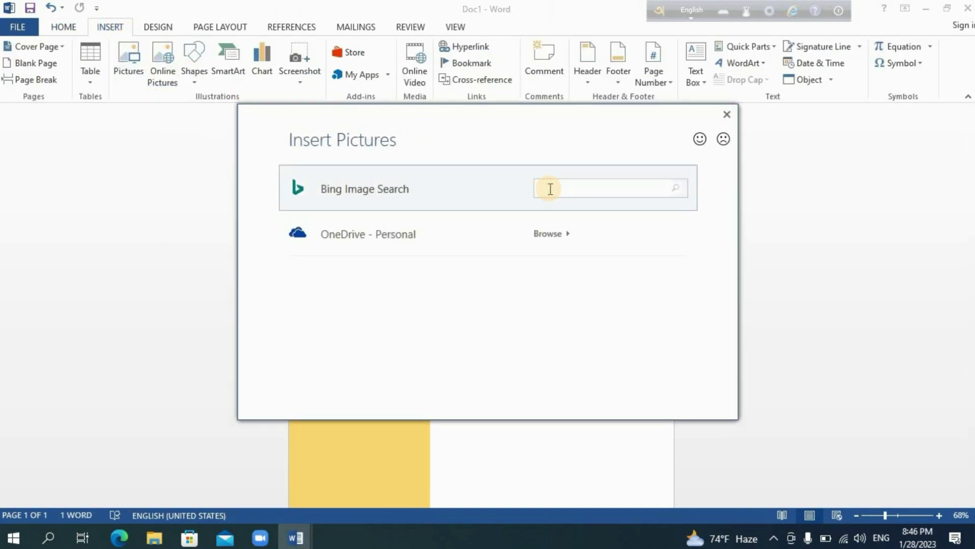
left_click(675, 189)
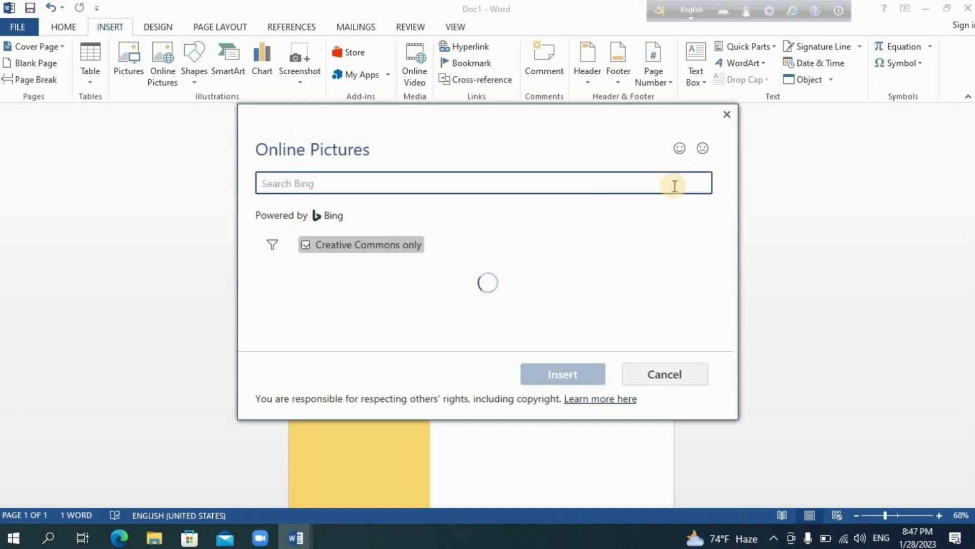
left_click(306, 245)
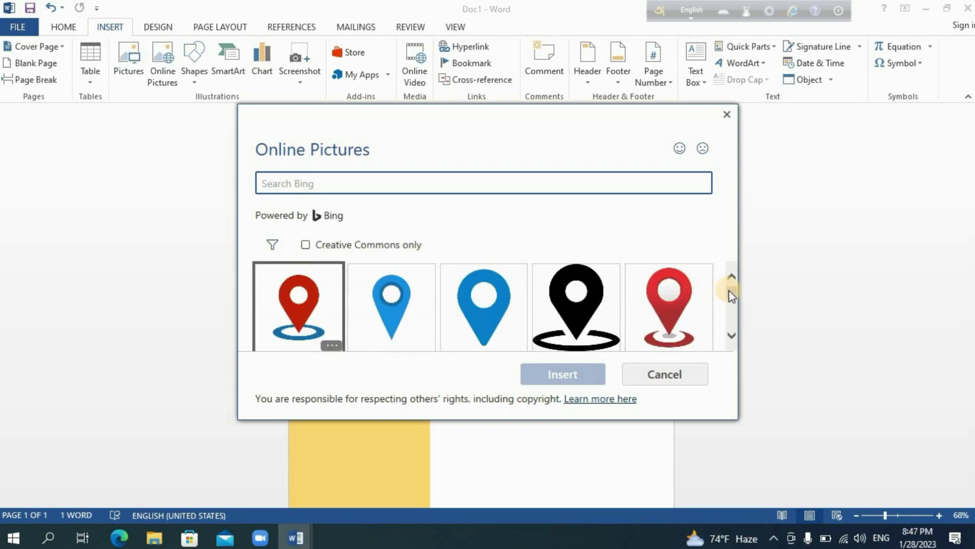
left_click(730, 294)
left_click_drag(730, 294, 730, 310)
left_click(429, 304)
left_click(581, 377)
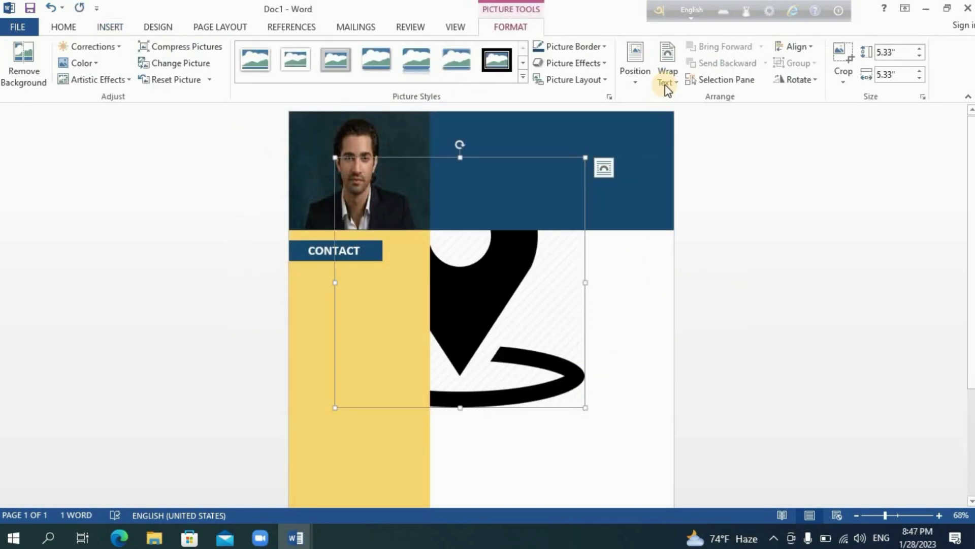
- Set the pin to In Front of Text, shrink it to 0.31", and place it below CONTACT
left_click(667, 76)
left_click(681, 131)
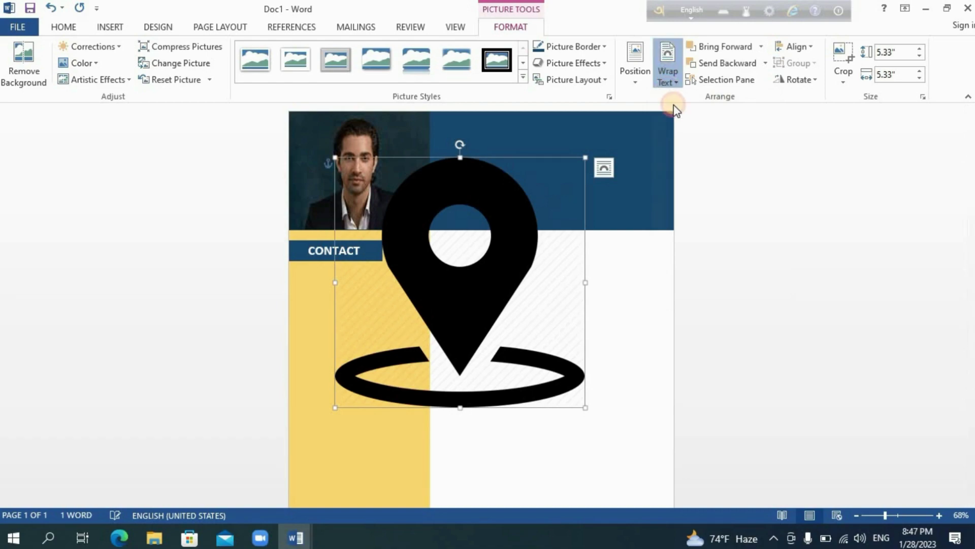
left_click(667, 74)
left_click(700, 200)
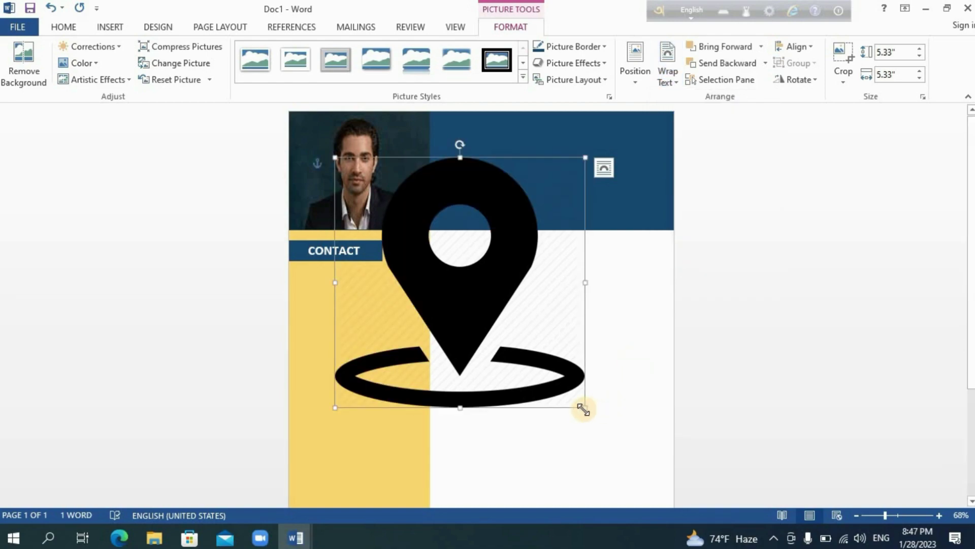
left_click_drag(583, 409, 308, 287)
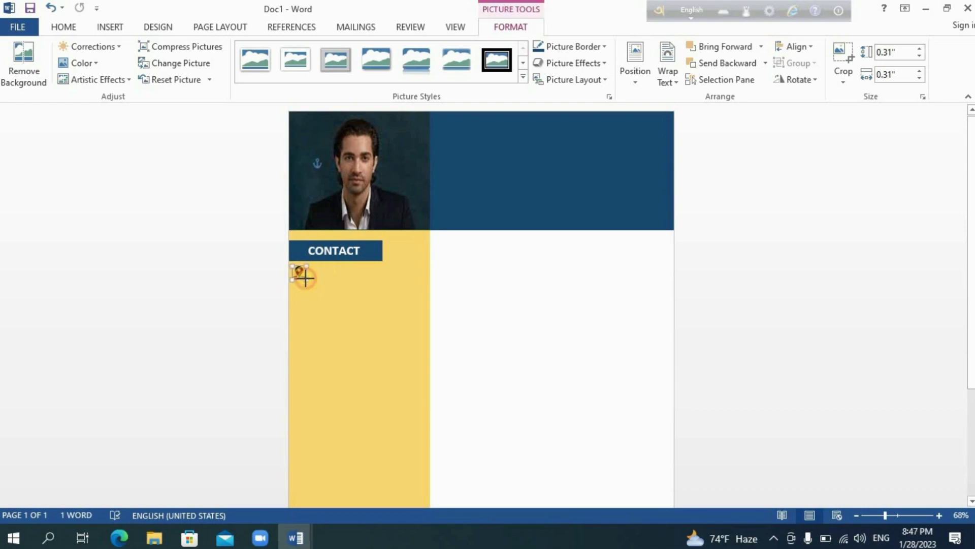
left_click(428, 290)
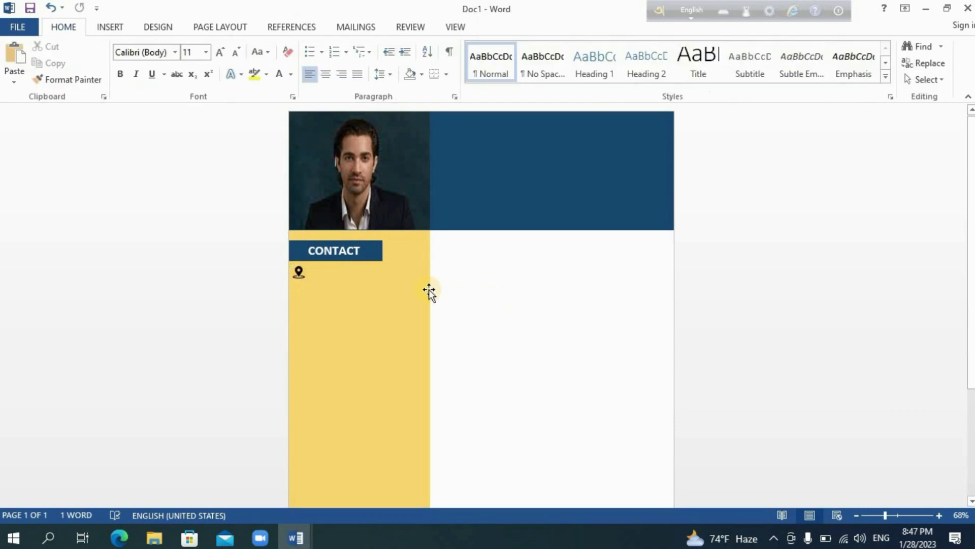
- Draw a text box beside the pin and type '123 Street name, City Zip code'
left_click(110, 27)
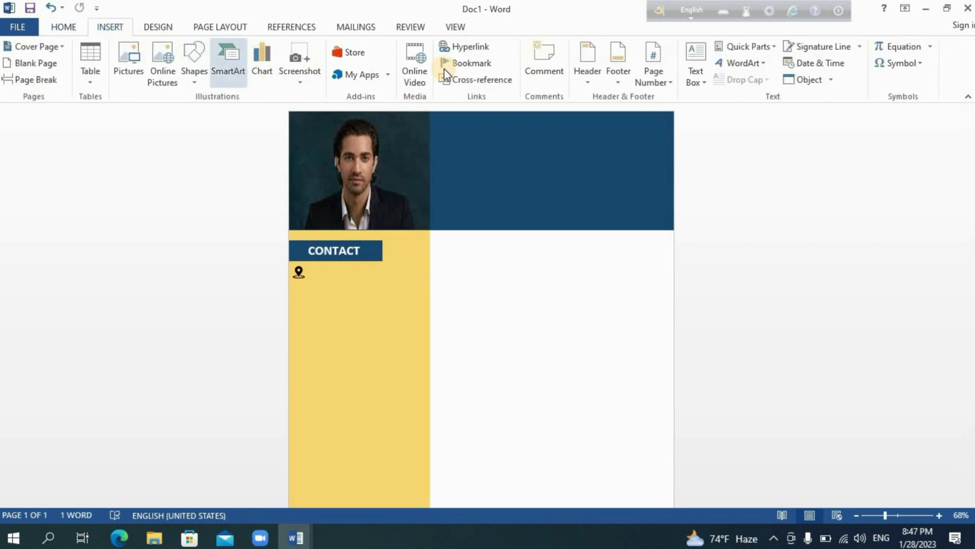
left_click(698, 77)
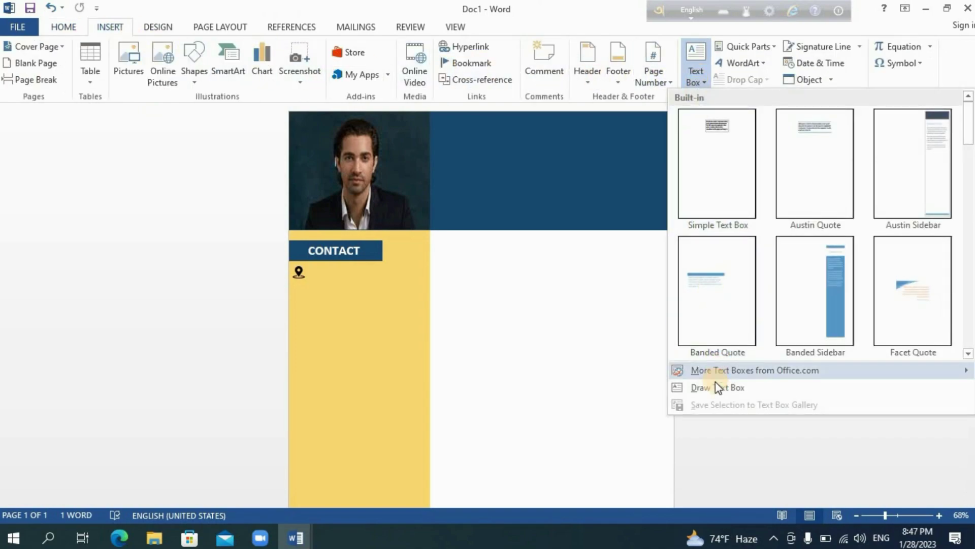
left_click(693, 387)
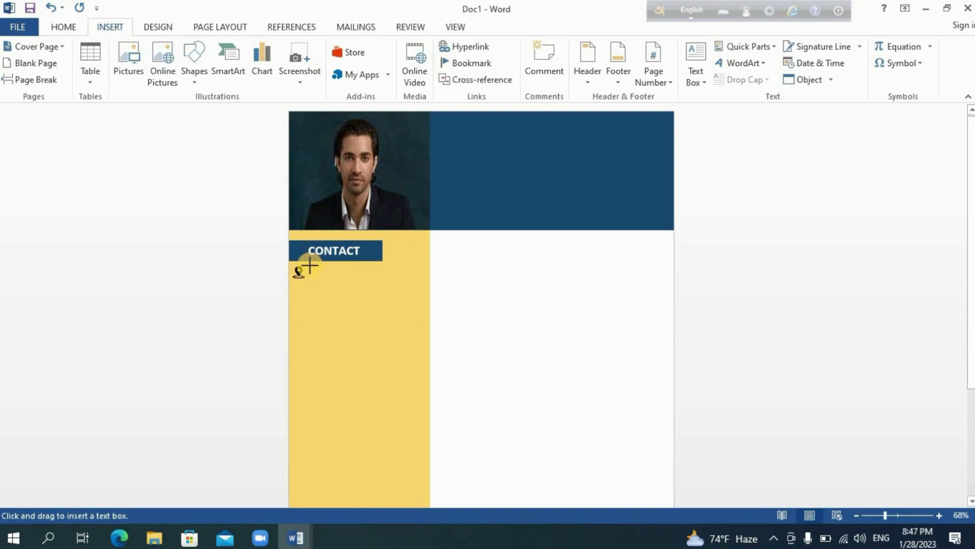
left_click_drag(310, 266, 427, 286)
type("123 Str")
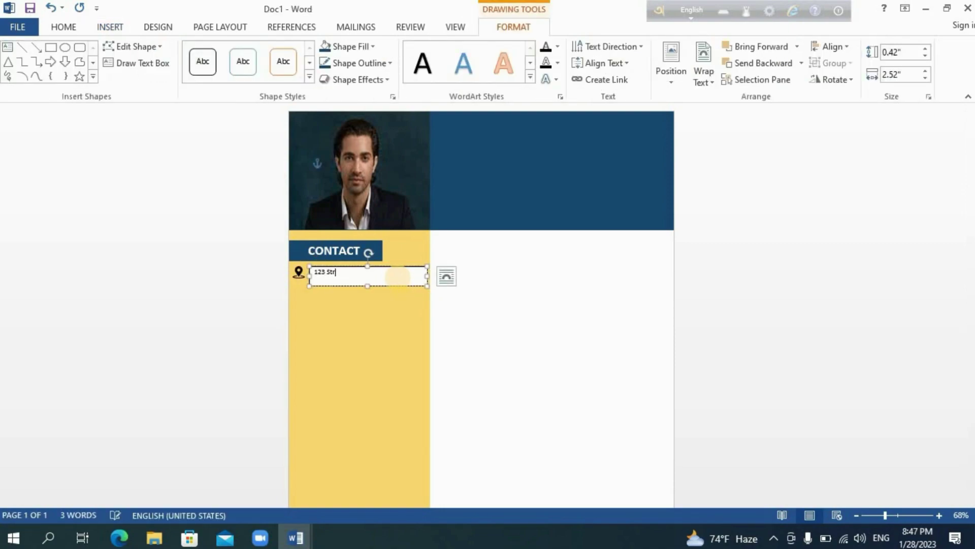
type("eet name, City Zip code")
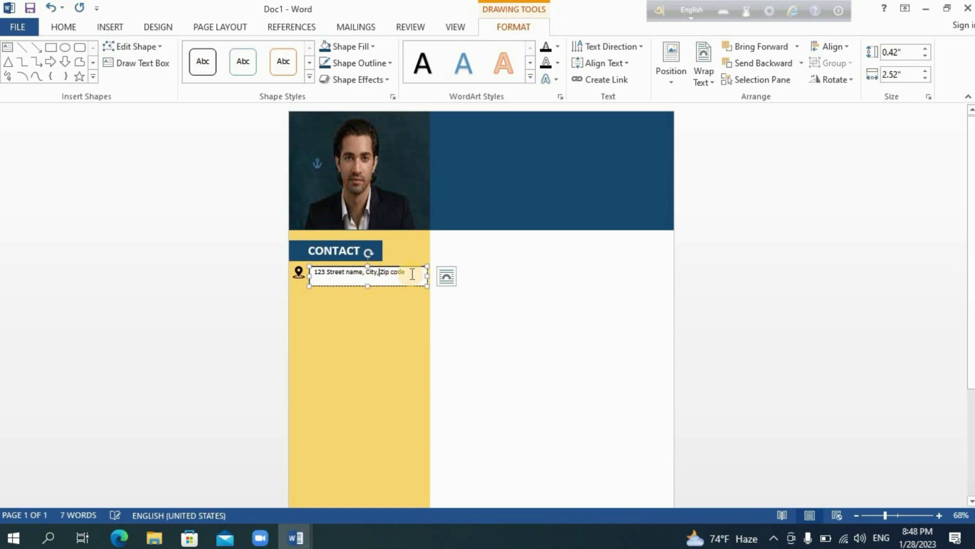
- Give the address box a fill colour and gold outline matching the yellow sidebar
triple_click(350, 273)
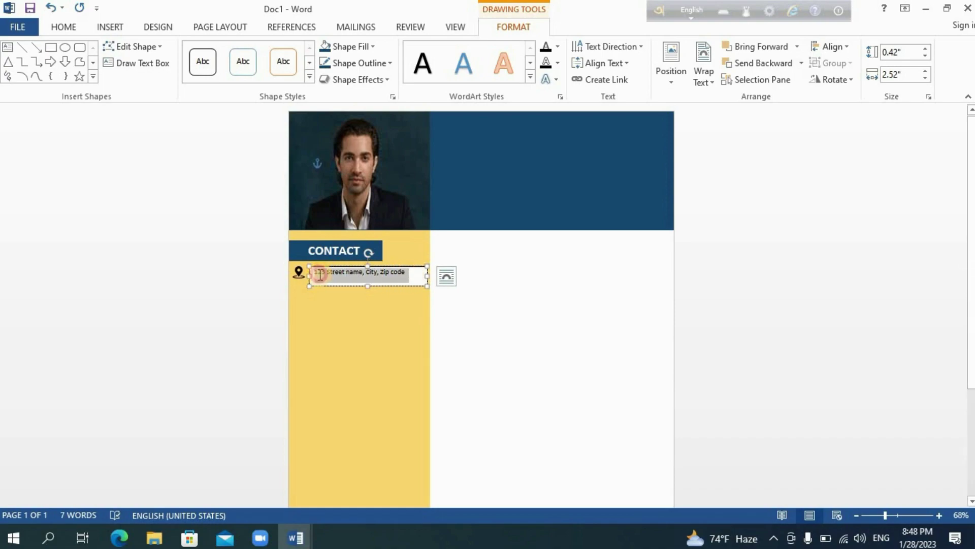
left_click(350, 46)
left_click(410, 107)
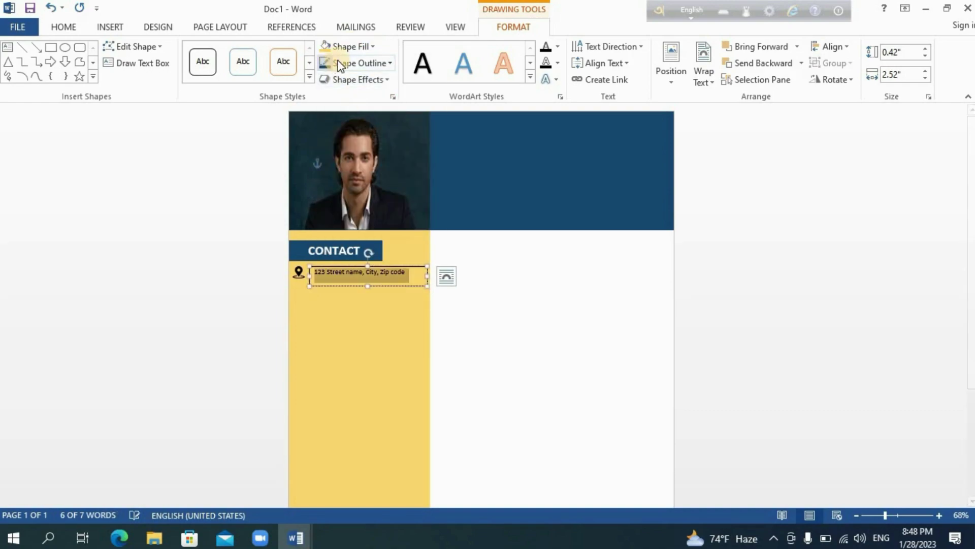
left_click(358, 63)
left_click(410, 131)
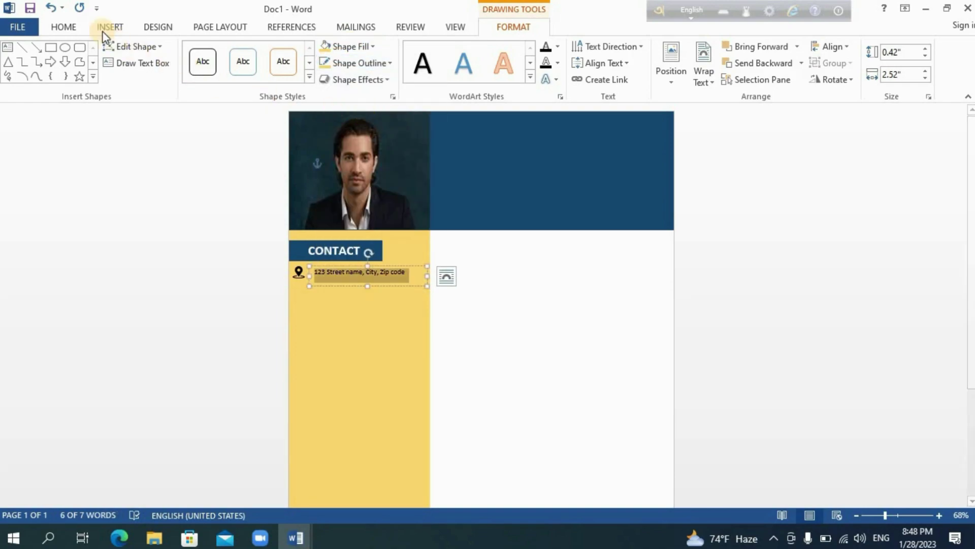
- Make the address text bold at 12 pt
left_click(65, 22)
left_click(120, 74)
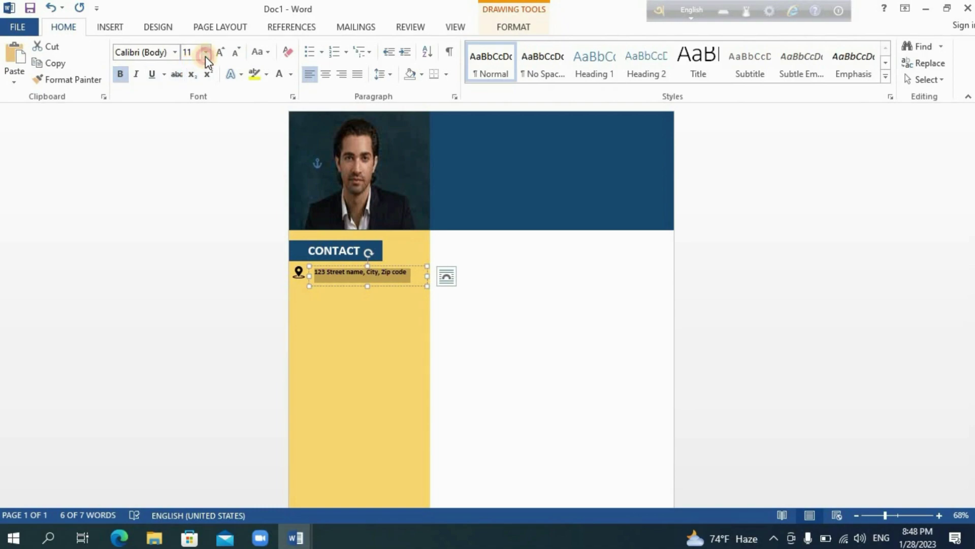
left_click(205, 53)
left_click(189, 124)
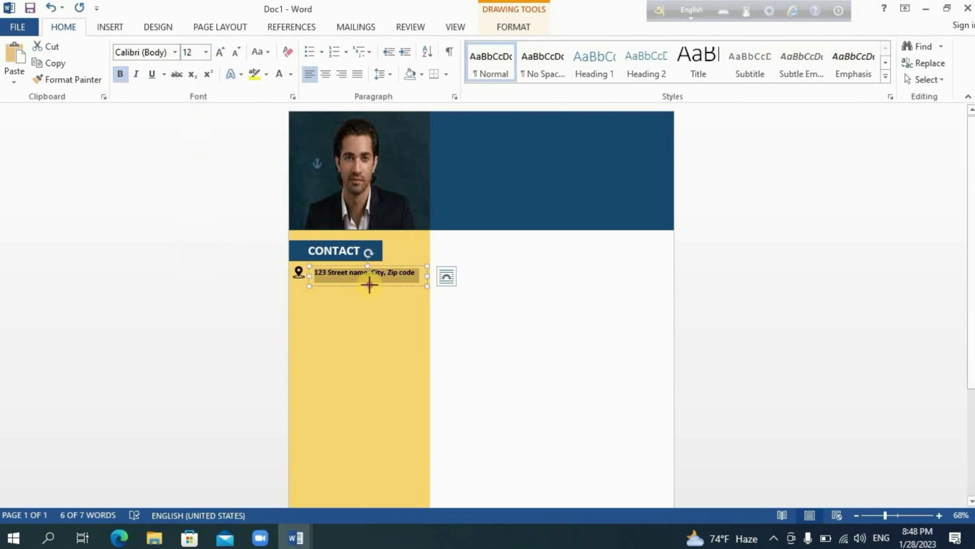
left_click(370, 282)
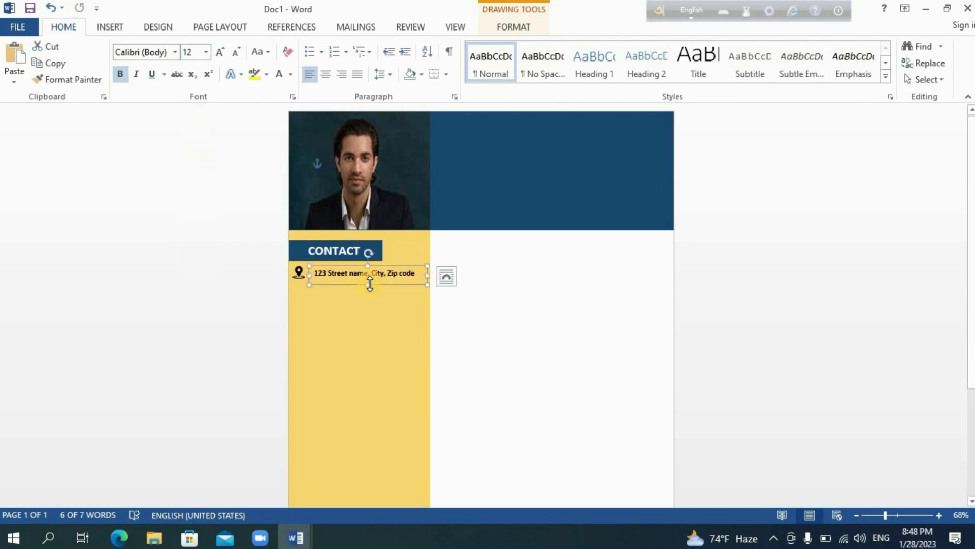
left_click(485, 341)
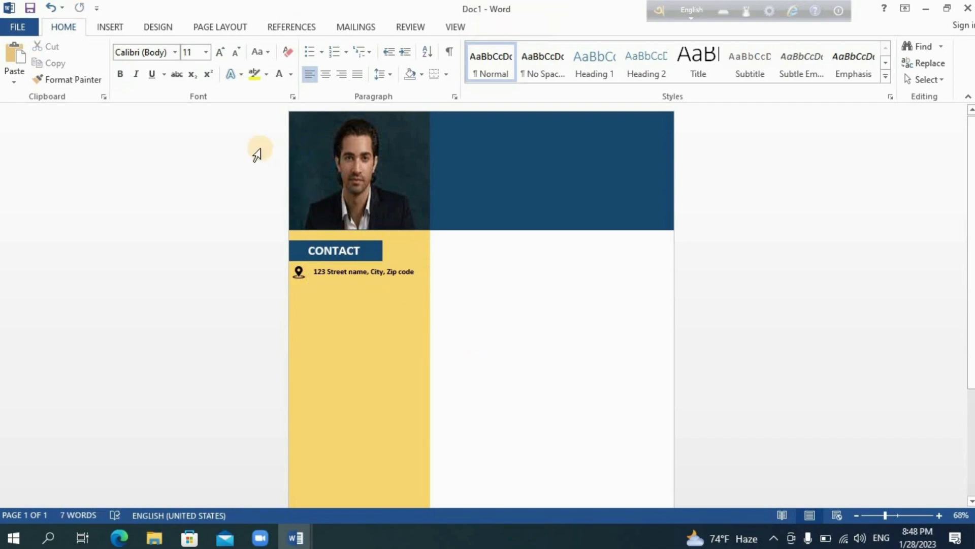
left_click(105, 27)
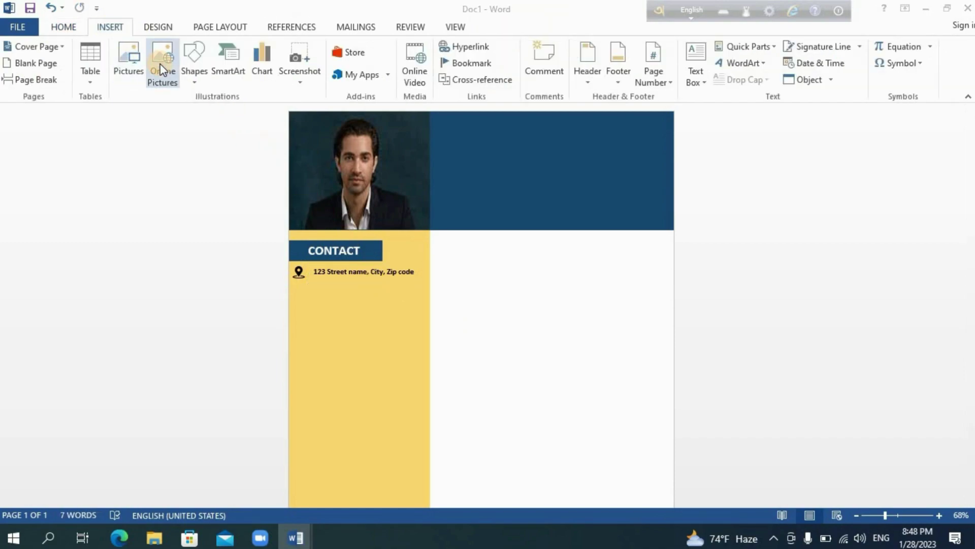
- Search online pictures for a phone icon and insert the black phone image
left_click(161, 70)
left_click(544, 187)
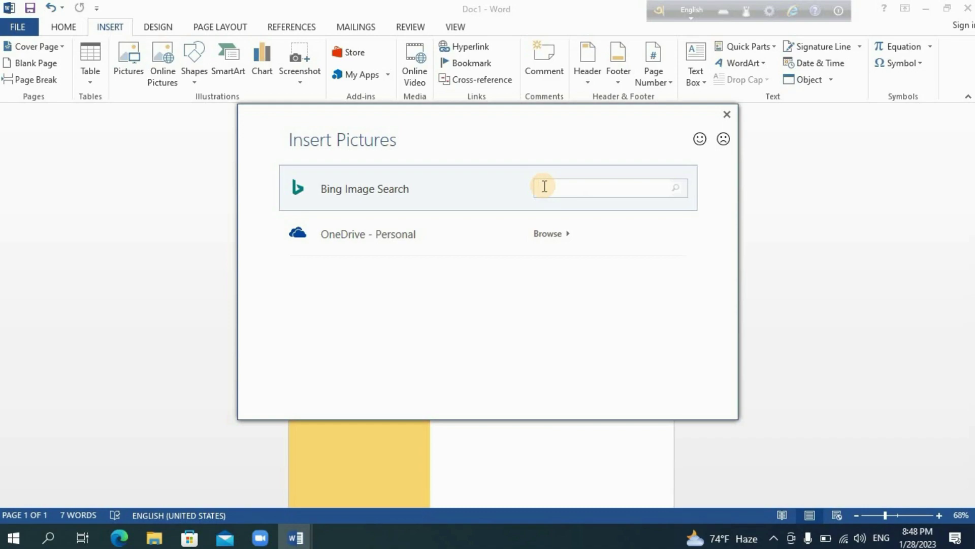
left_click(676, 189)
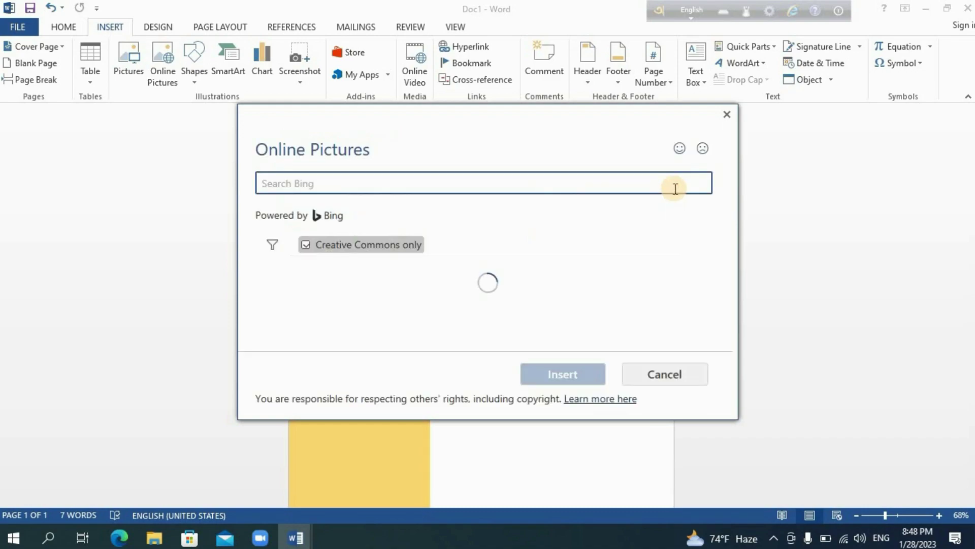
left_click(305, 246)
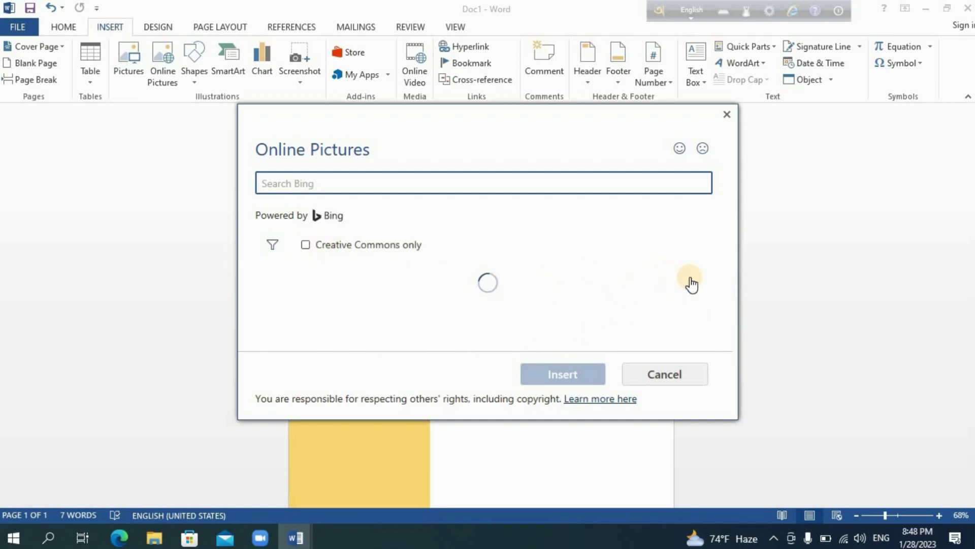
scroll(731, 289, "down", 5)
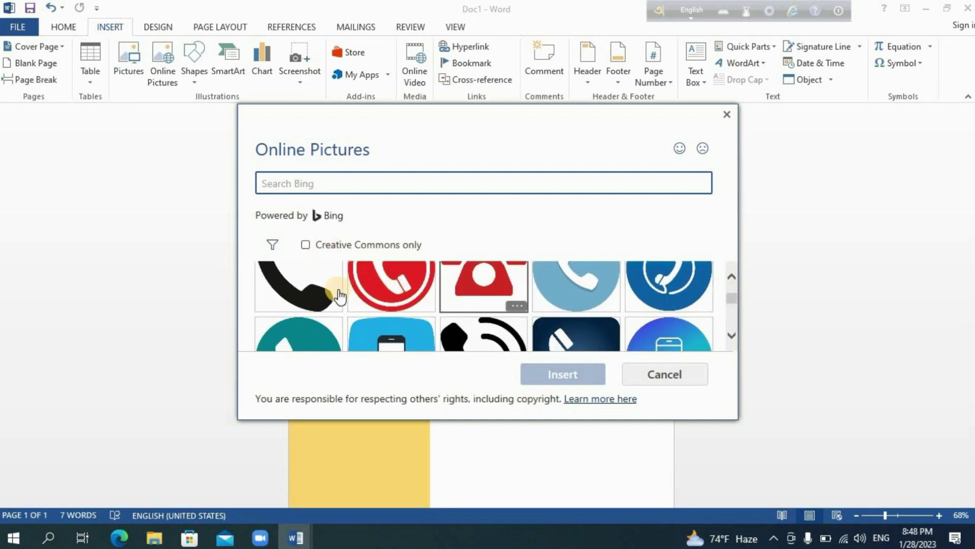
left_click(562, 374)
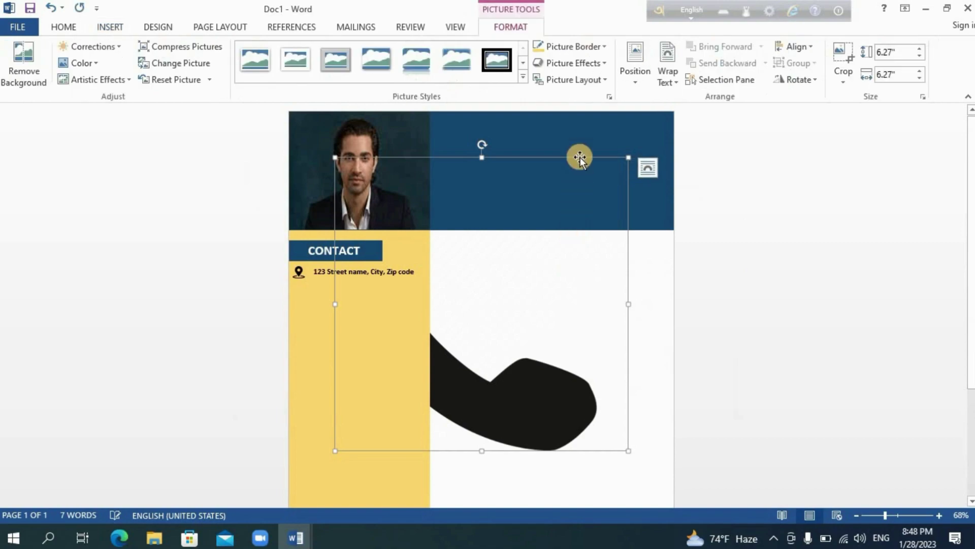
- Set the phone picture to In Front of Text, shrink it to 0.25", and place it below the address
left_click(664, 79)
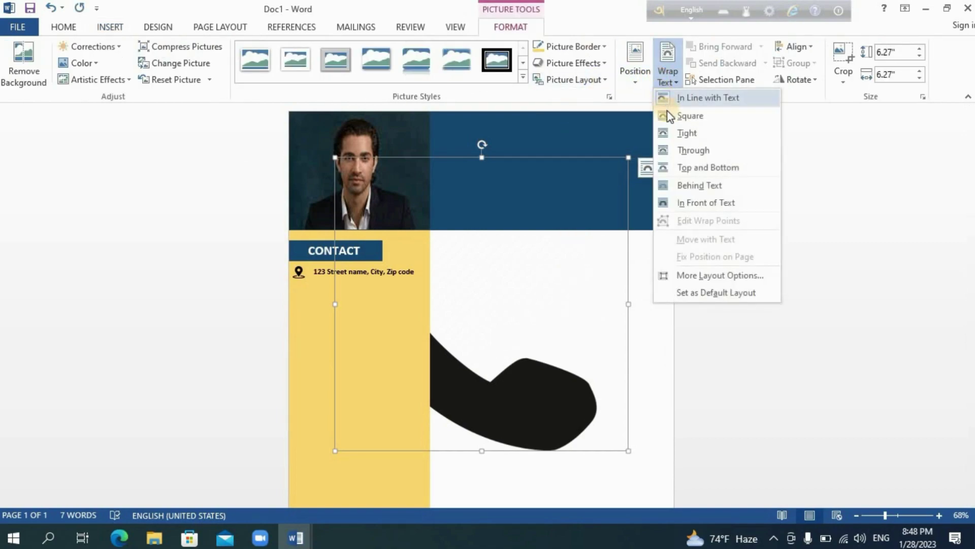
left_click(689, 134)
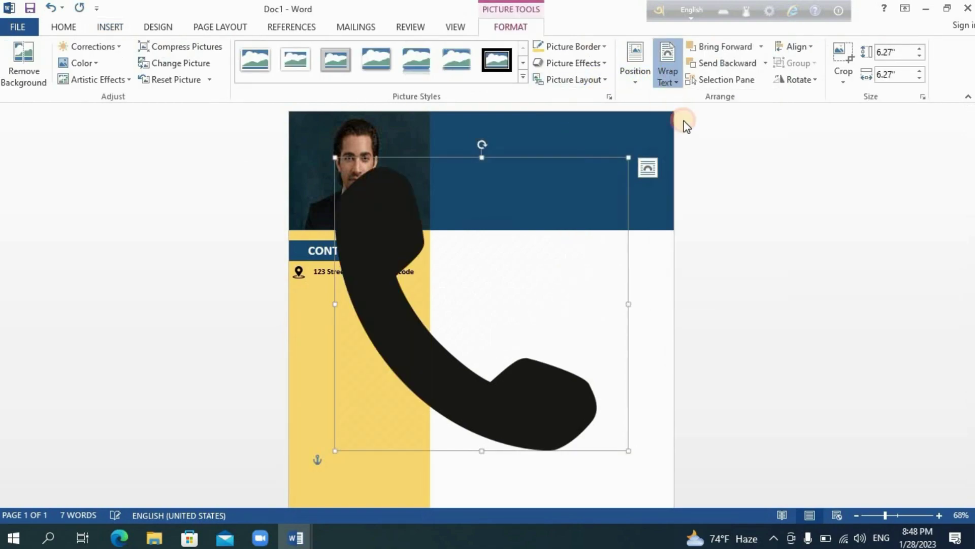
left_click(673, 82)
left_click(704, 202)
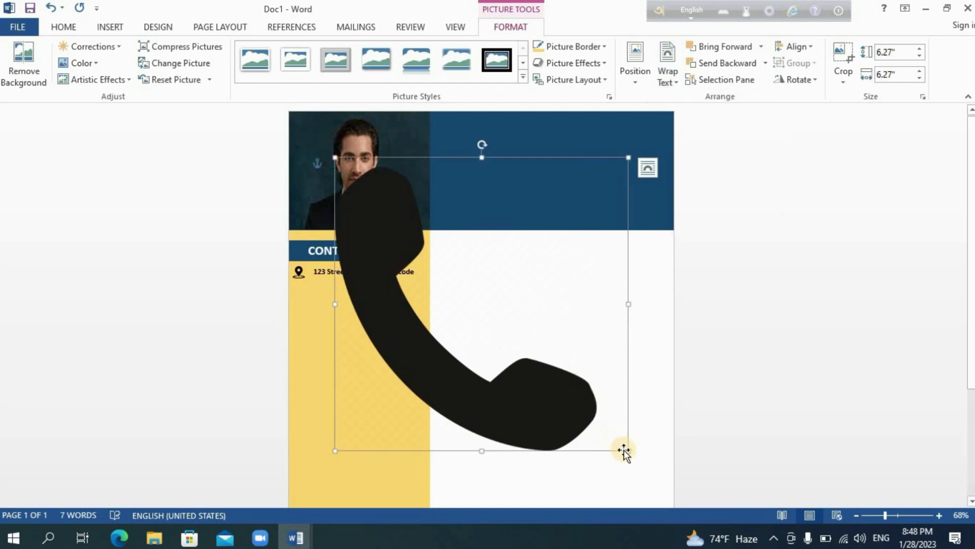
left_click_drag(578, 400, 300, 293)
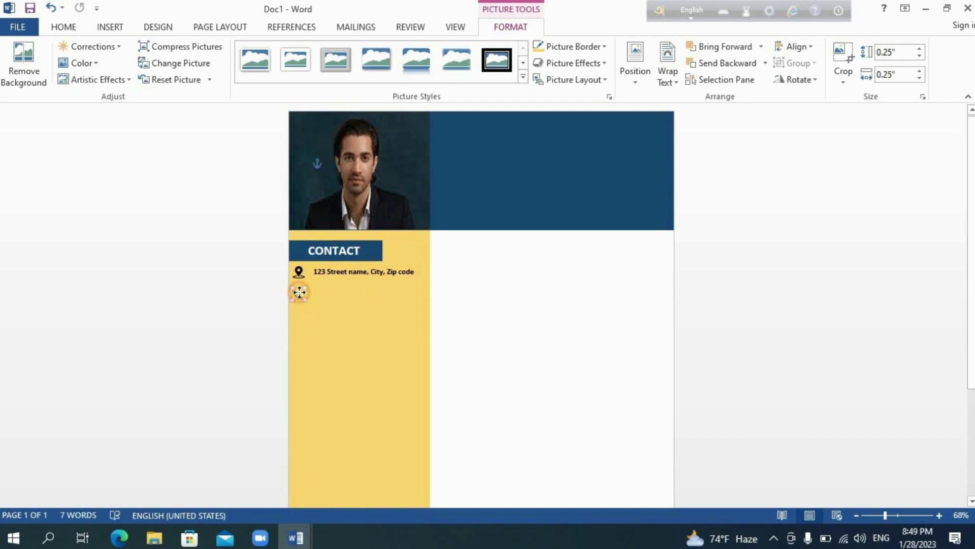
- Copy and paste the address text box, moving the duplicate beside the phone icon
left_click(435, 307)
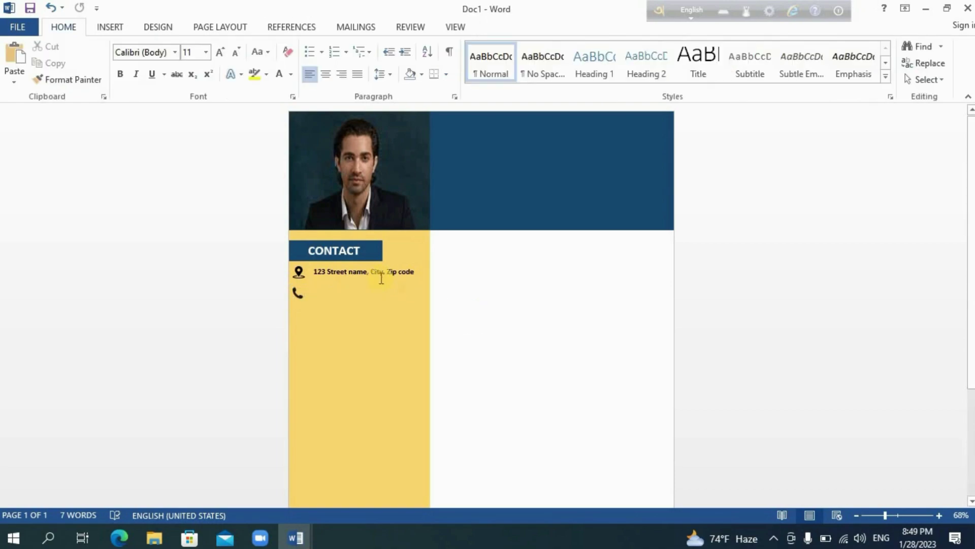
left_click(376, 275)
left_click(57, 63)
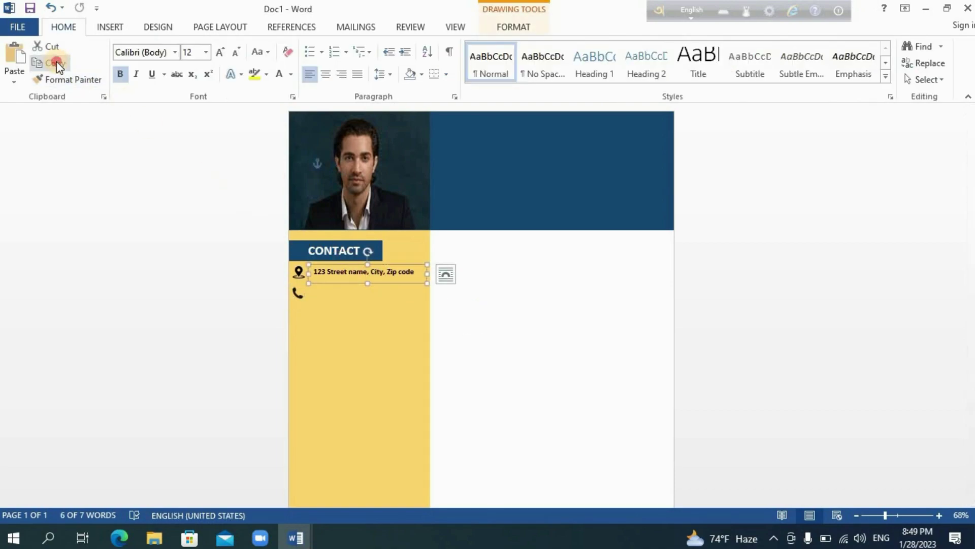
left_click(19, 58)
left_click_drag(389, 291, 317, 291)
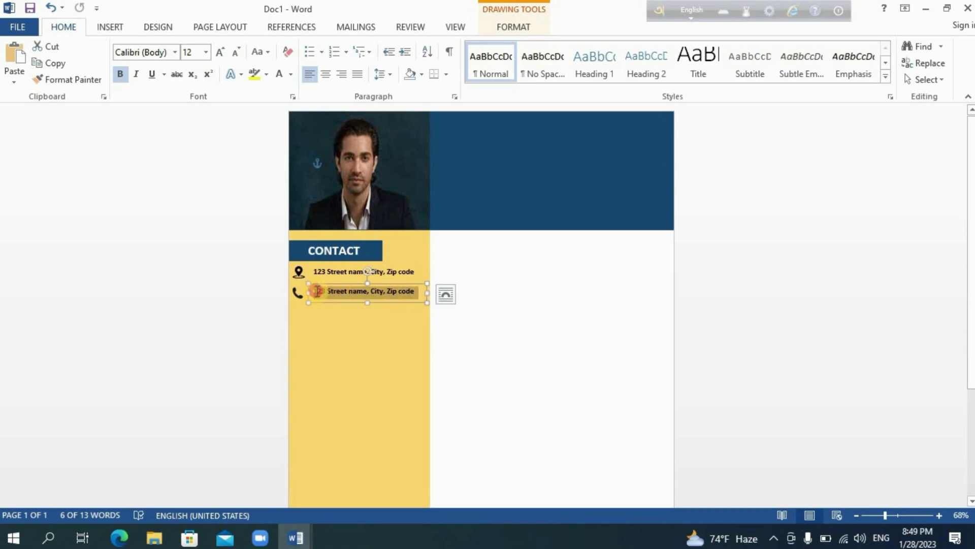
- Replace the duplicate's address text with a placeholder phone number
left_click(319, 290)
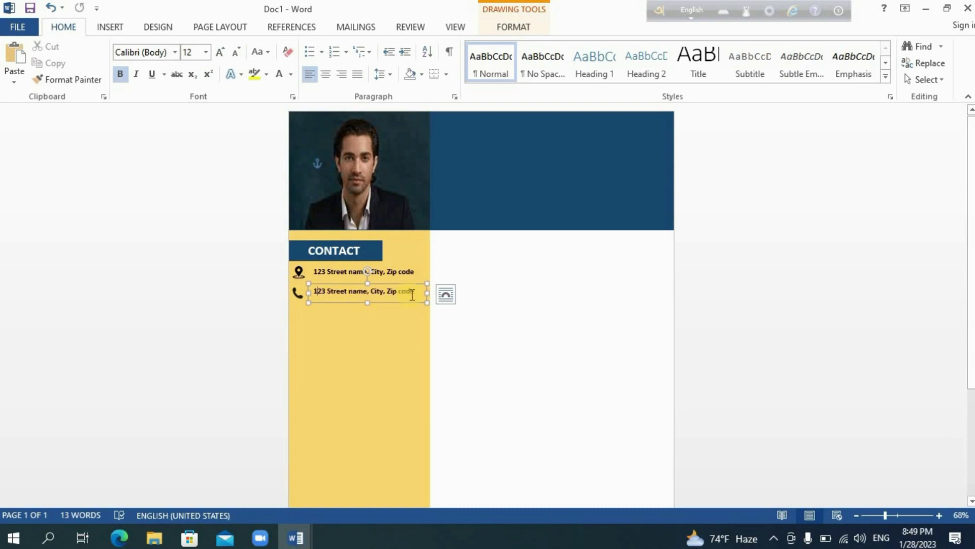
left_click_drag(408, 292, 317, 295)
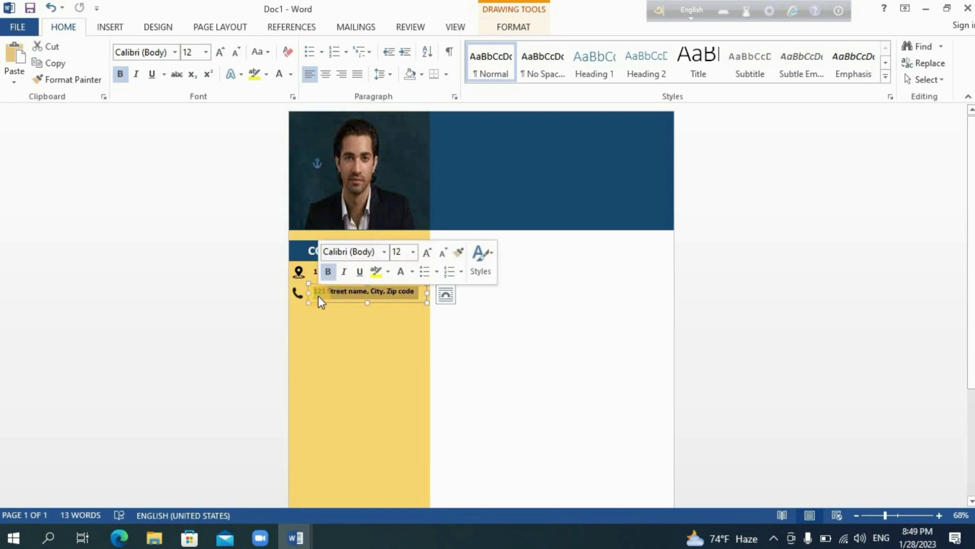
key("BackSpace")
type("+123456789")
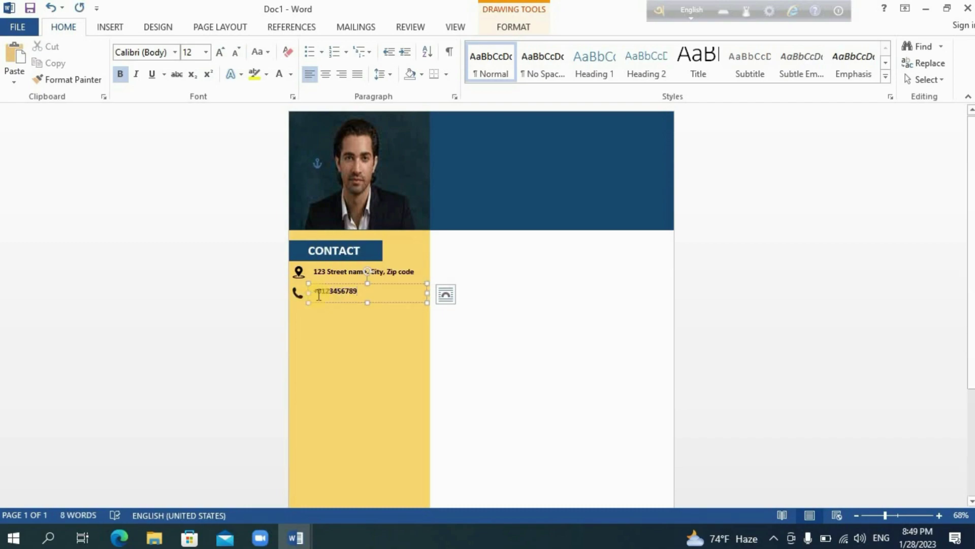
left_click(493, 335)
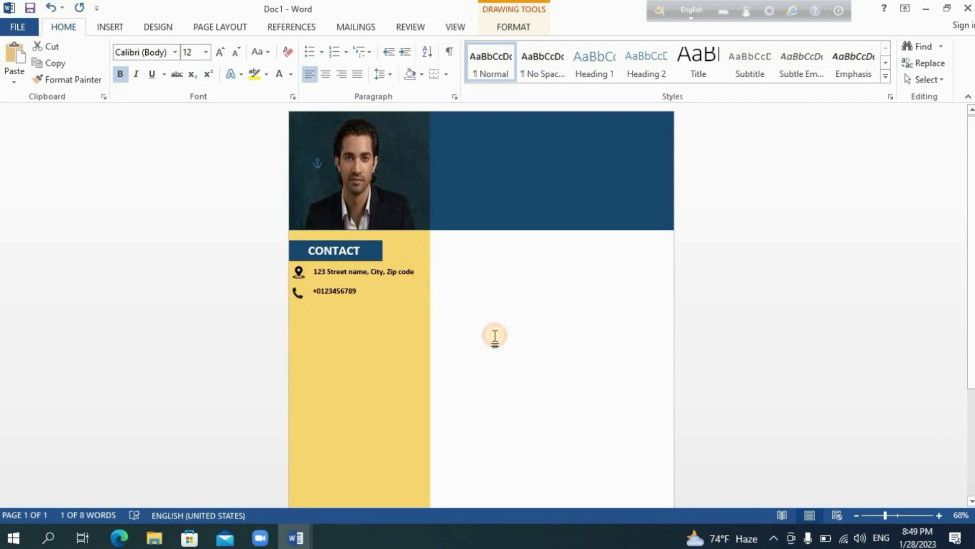
- Search online pictures for 'mail icon', showing all results, and insert the black envelope
left_click(110, 25)
left_click(155, 53)
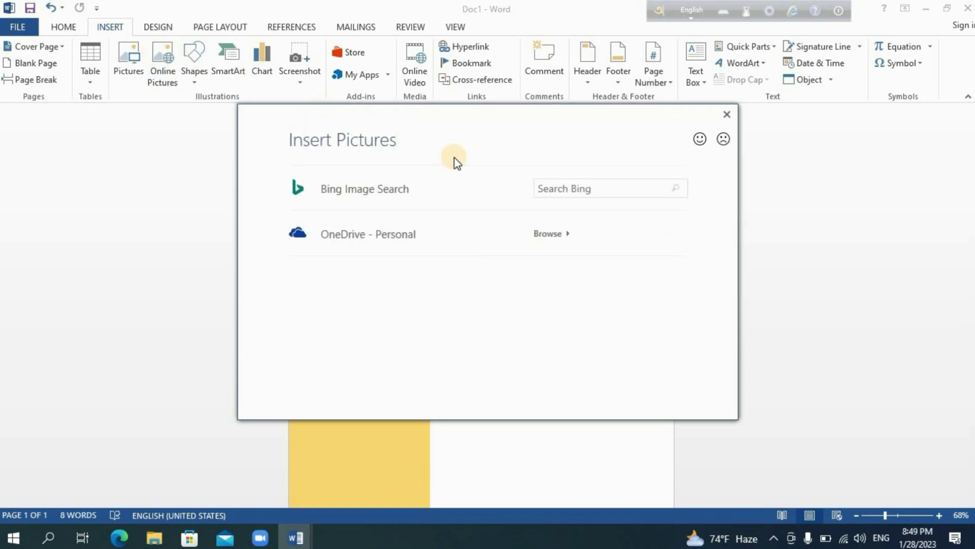
left_click(546, 192)
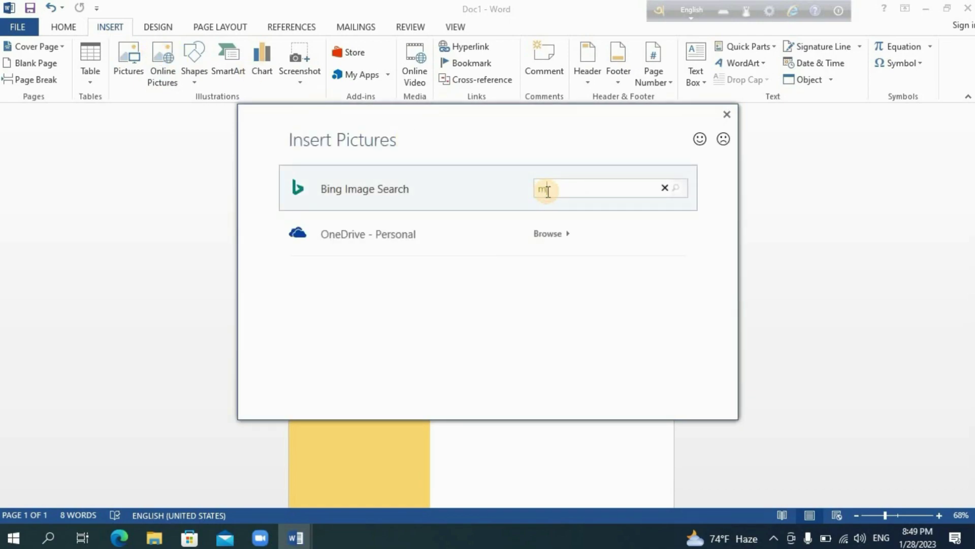
left_click(681, 191)
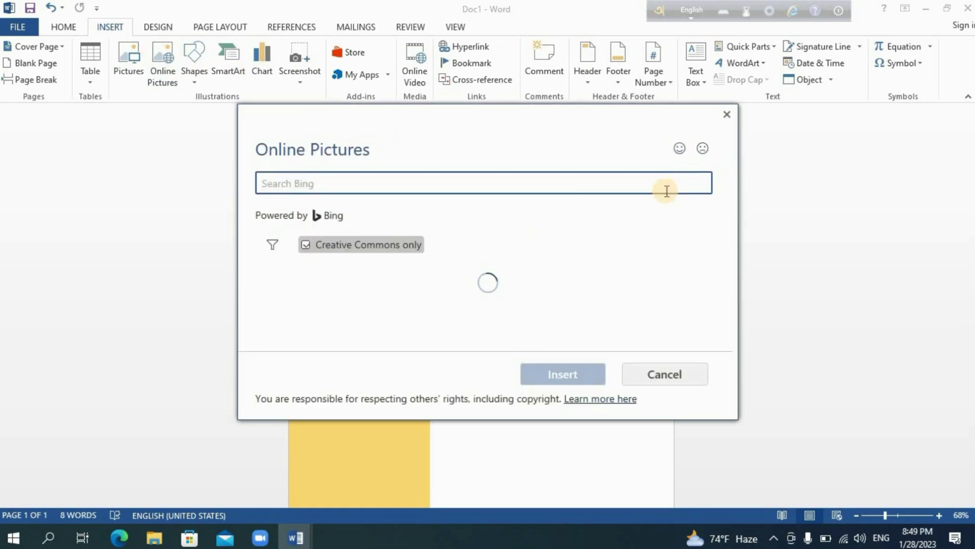
left_click(306, 245)
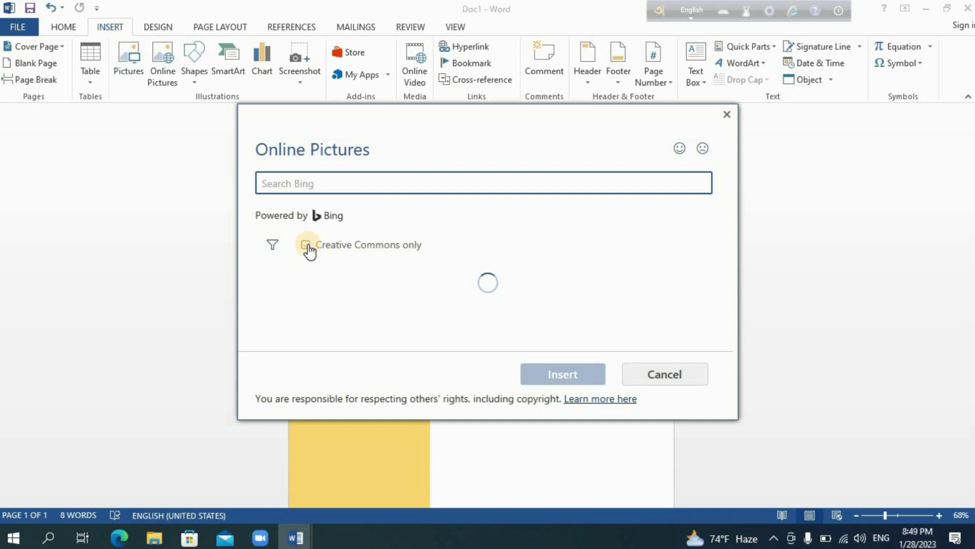
scroll(732, 297, "down", 1)
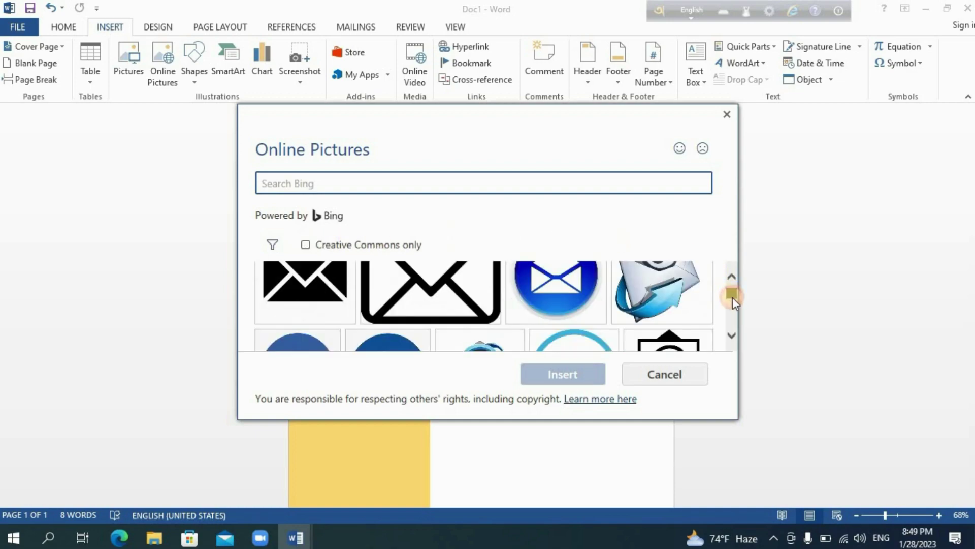
left_click_drag(732, 297, 732, 311)
left_click(394, 313)
left_click(556, 374)
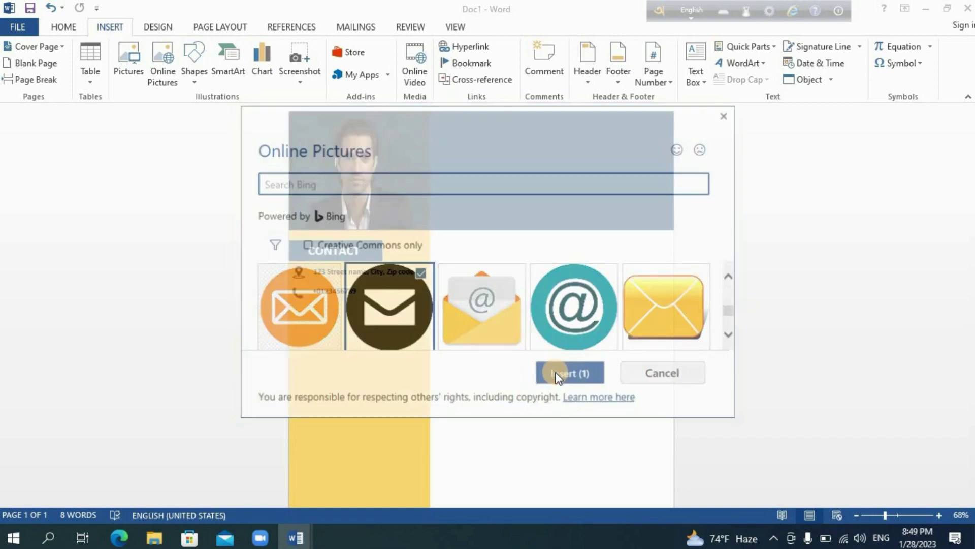
- Set the envelope to In Front of Text, shrink it to 0.25", and place it below the phone number
left_click(666, 81)
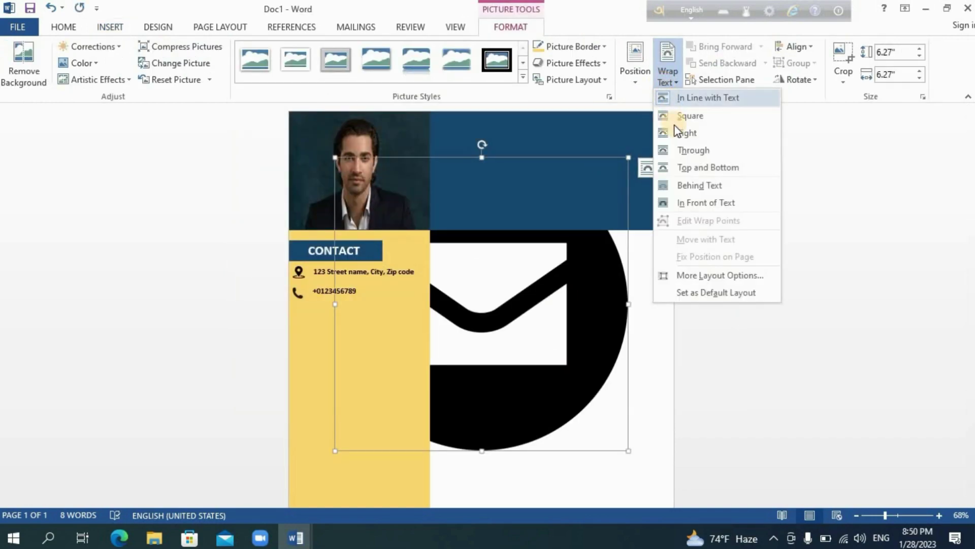
left_click(686, 132)
left_click(665, 81)
left_click(685, 202)
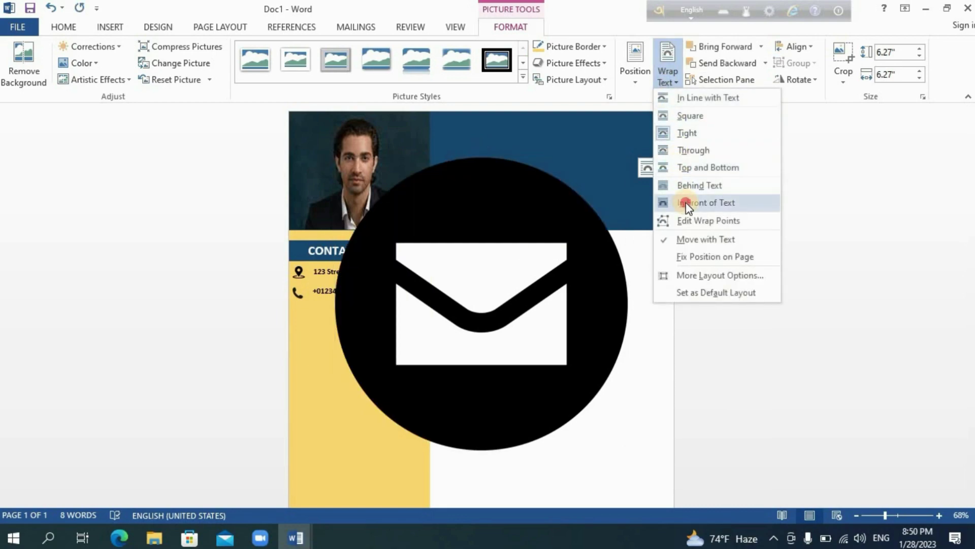
left_click(626, 450)
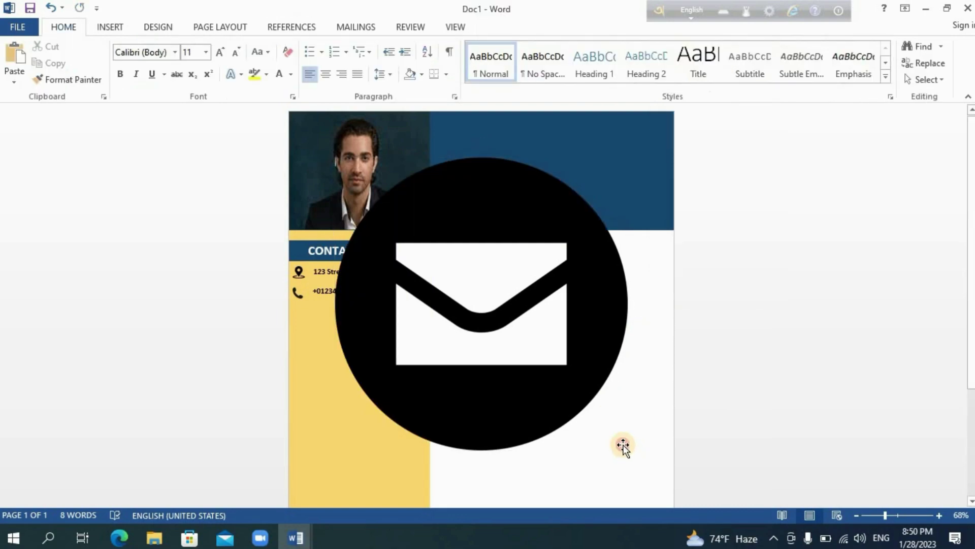
left_click(623, 445)
left_click_drag(626, 446, 434, 255)
left_click_drag(404, 211, 367, 356)
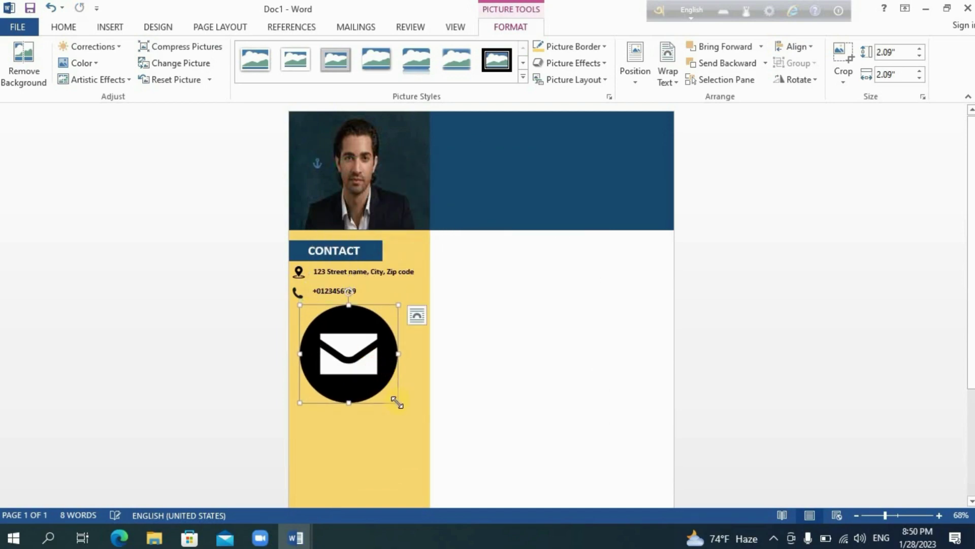
left_click_drag(397, 403, 311, 316)
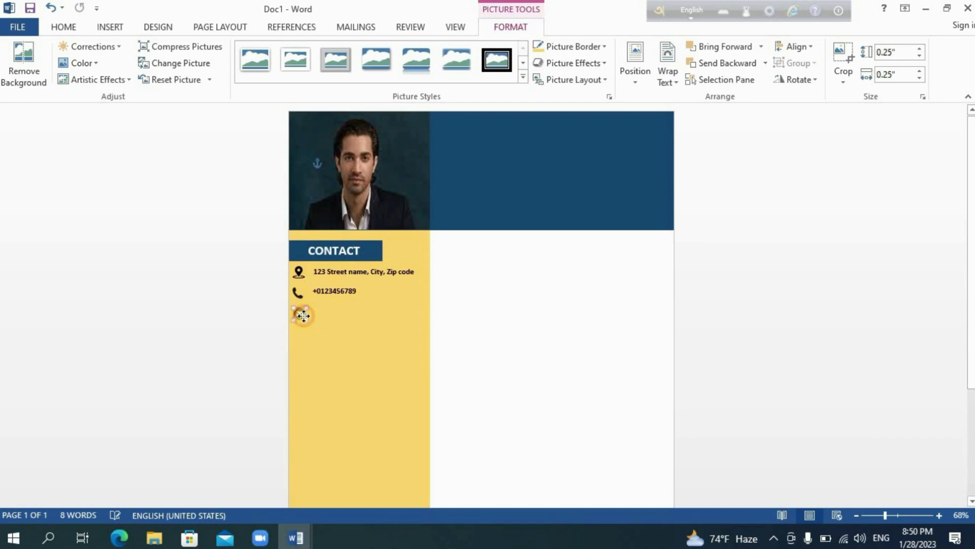
left_click(329, 299)
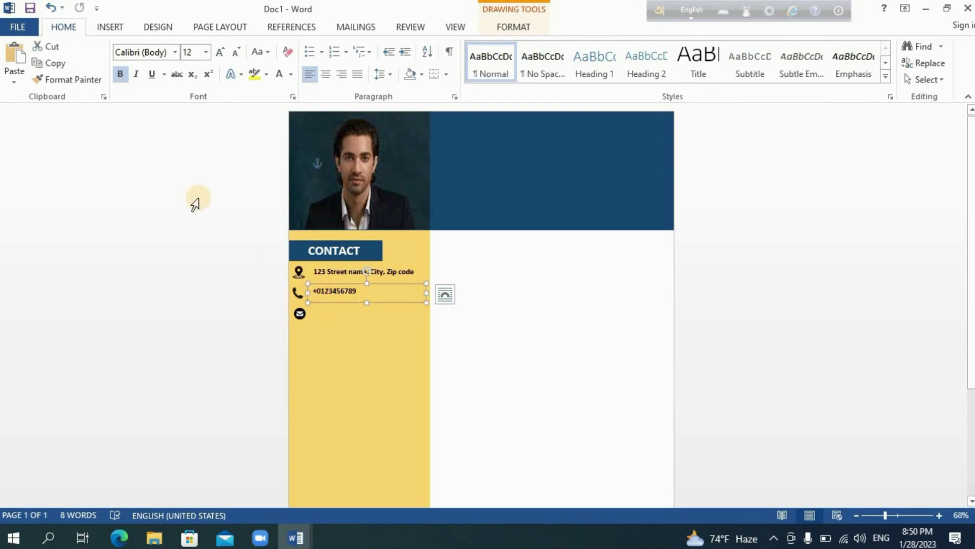
- Duplicate the phone-number text box beside the envelope icon as the e-mail line
left_click(65, 65)
key("ctrl+v")
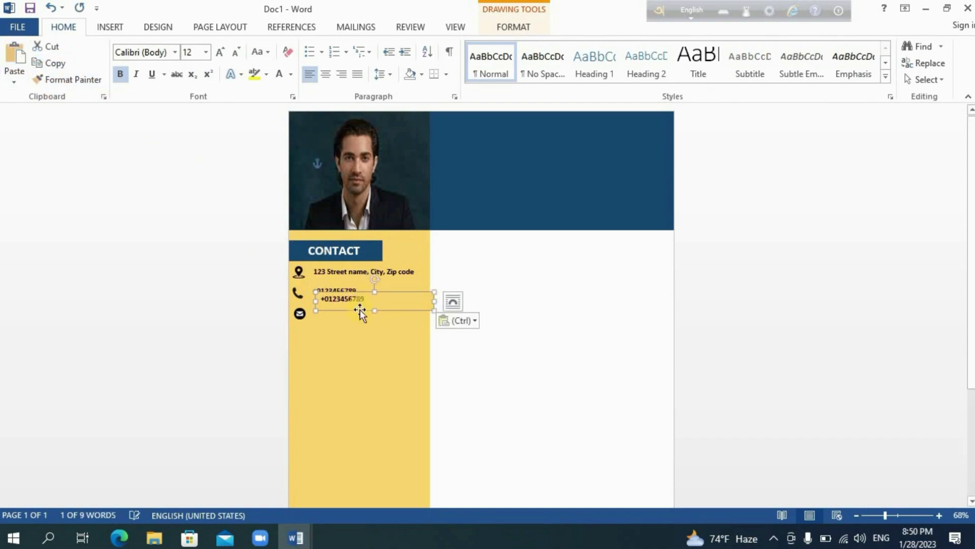
left_click_drag(356, 317, 350, 322)
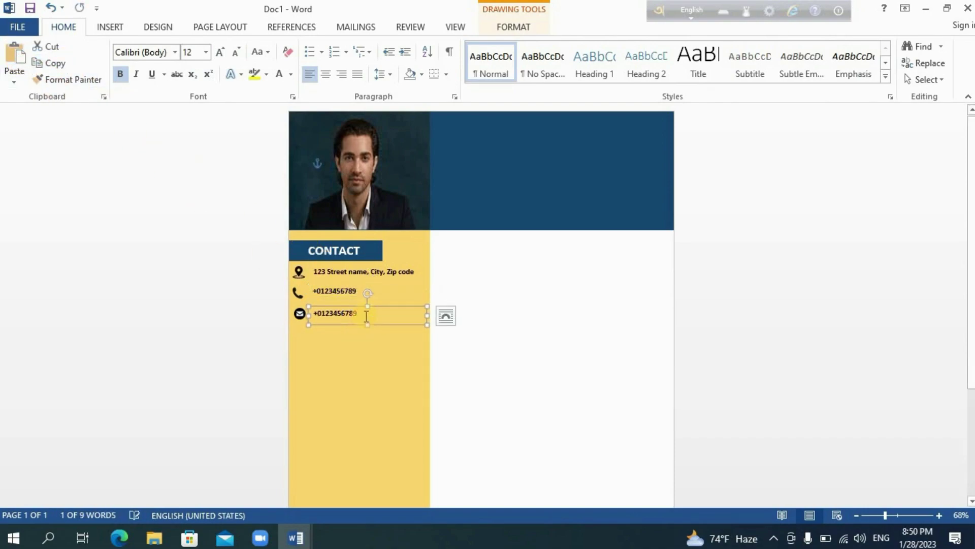
left_click(366, 312)
key("BackSpace")
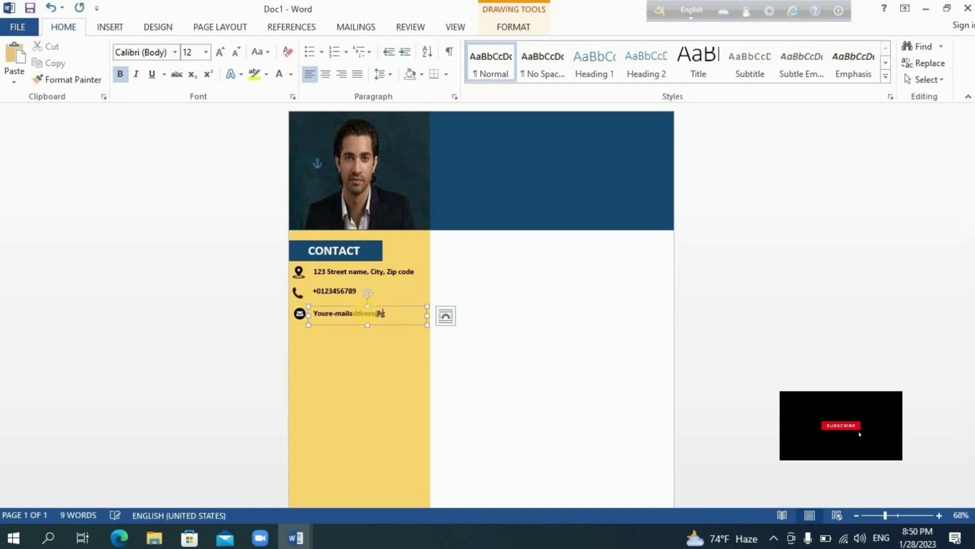
- Center-align the location, phone and email icons on one vertical line
double_click(300, 315)
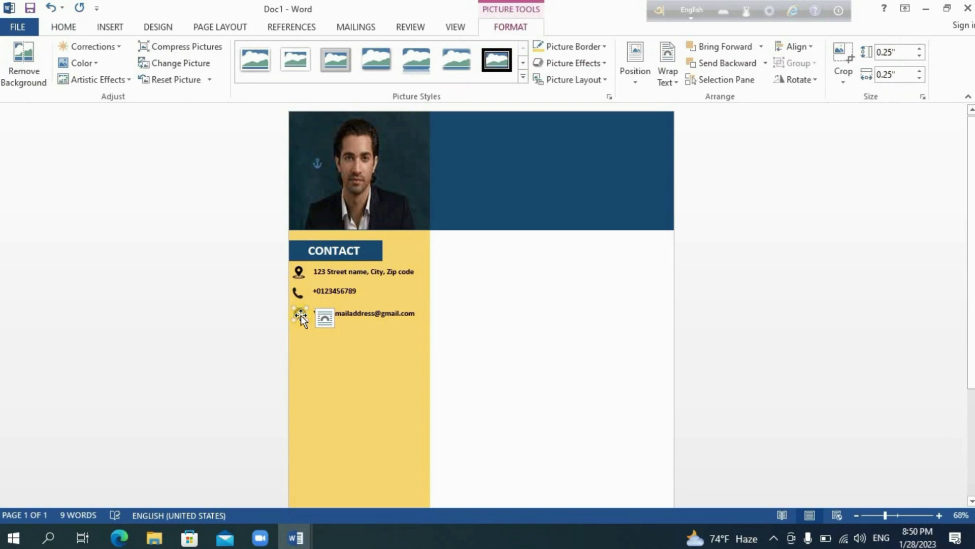
left_click_drag(299, 296, 298, 282)
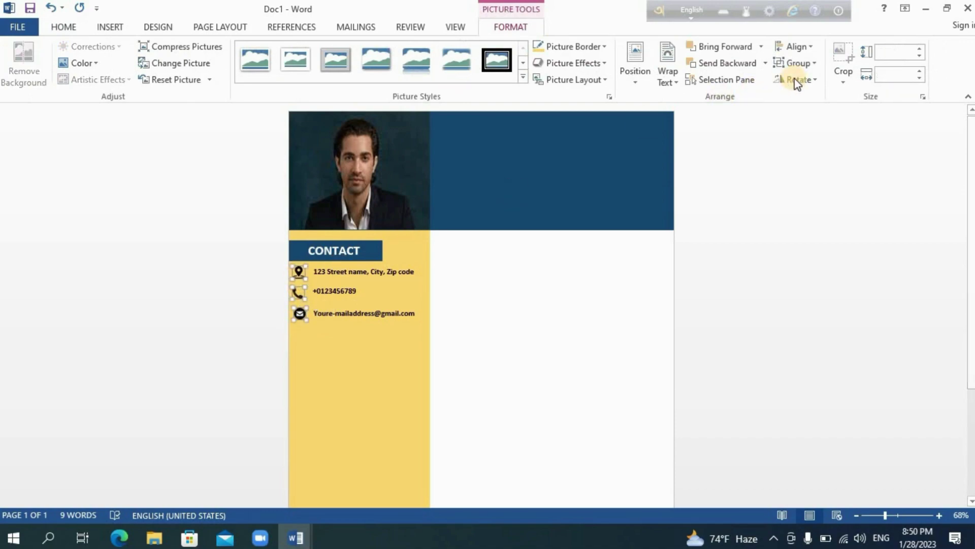
left_click(806, 48)
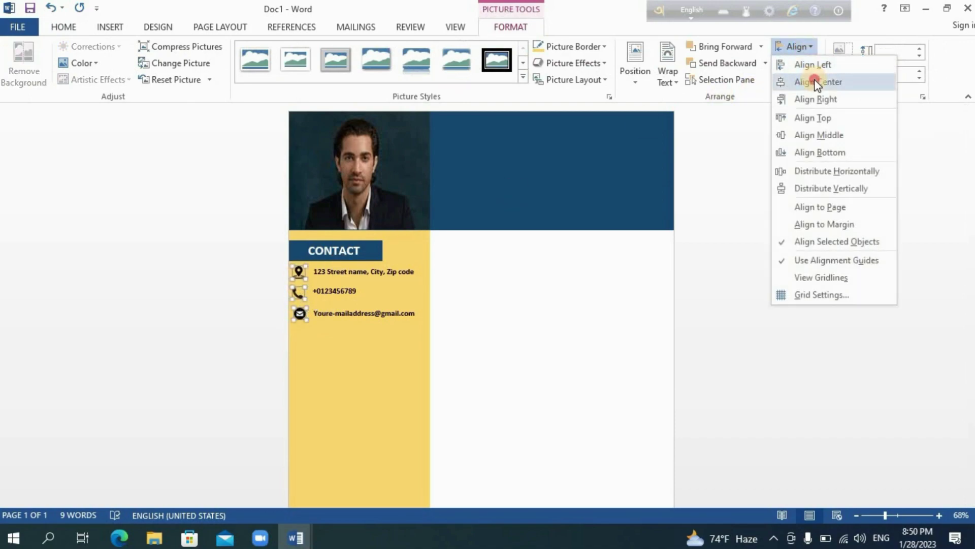
left_click(813, 78)
- Check the email, phone and address text boxes beside their icons
left_click(337, 315)
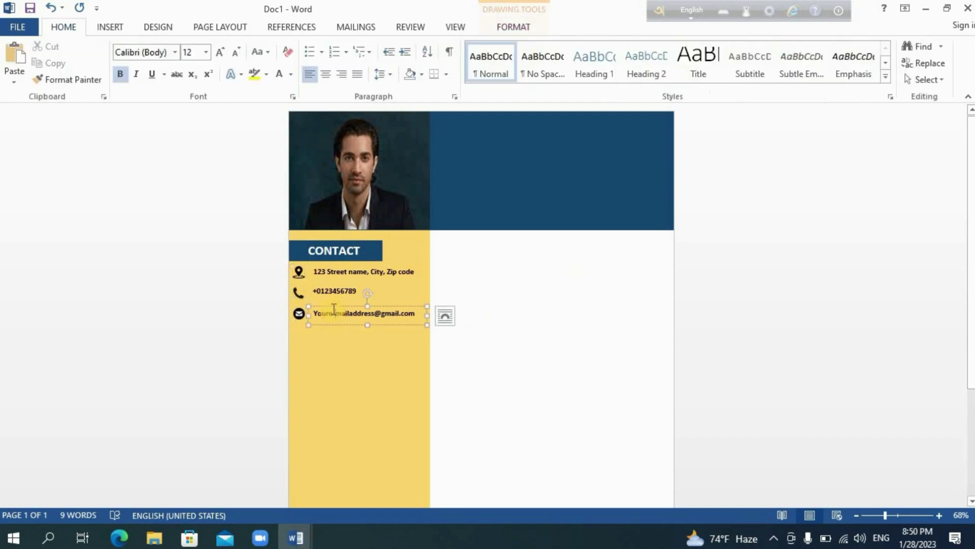
left_click(331, 307)
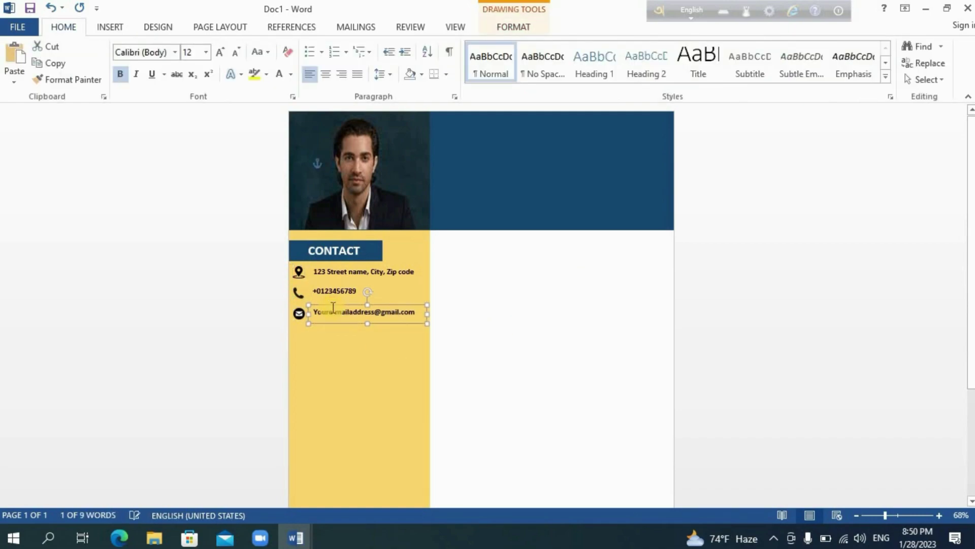
left_click(337, 301)
left_click(337, 301)
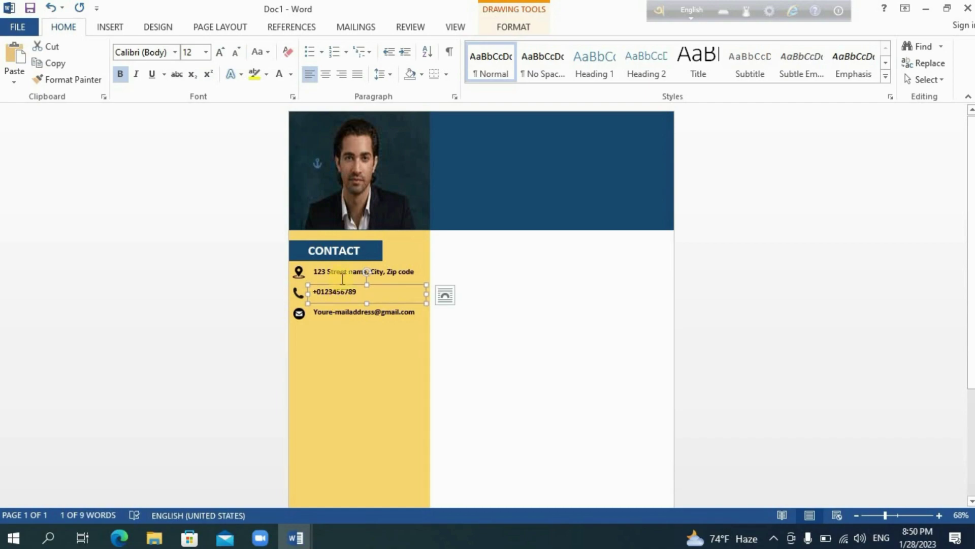
left_click(342, 282)
left_click(343, 281)
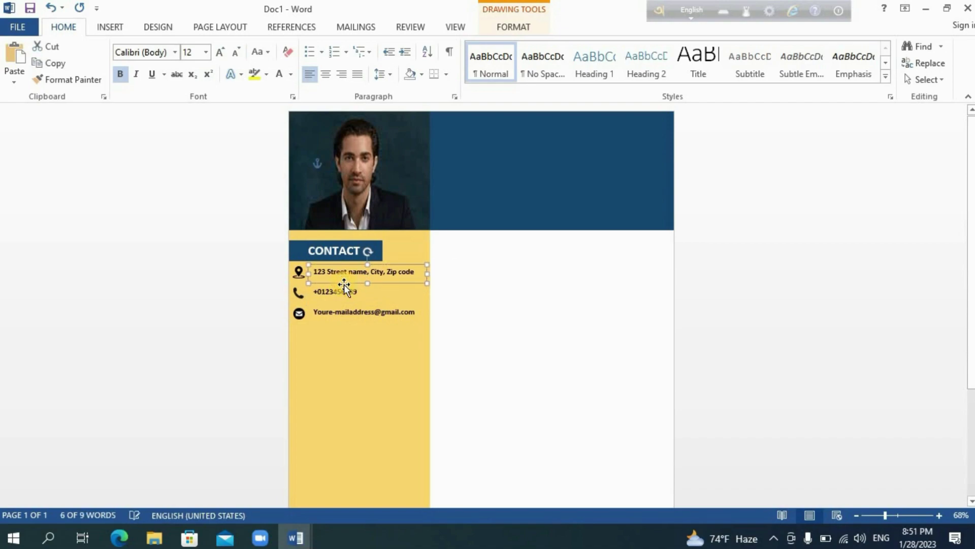
left_click(481, 344)
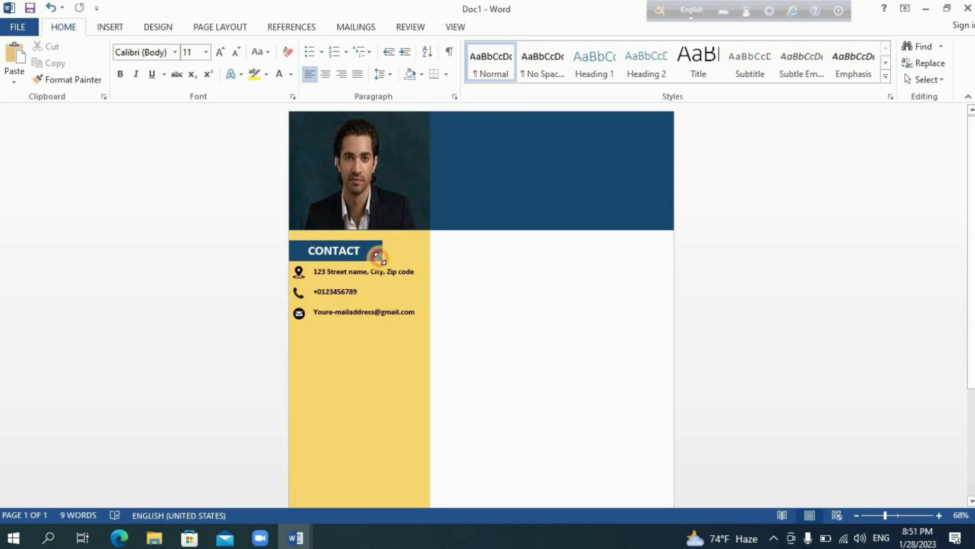
- Copy the CONTACT heading below the email line and retitle it 'LANGUAGE SKILLS'
left_click(378, 256)
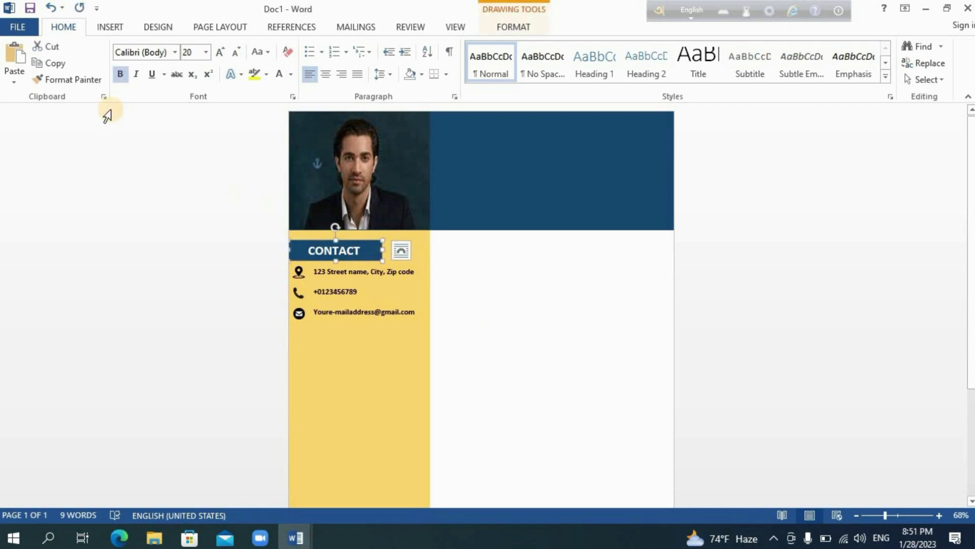
left_click(15, 57)
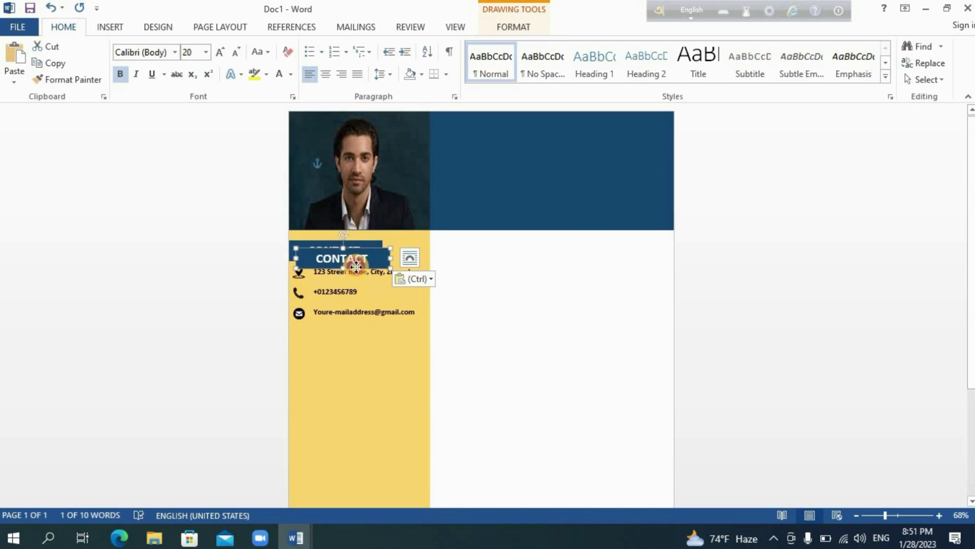
left_click_drag(356, 265, 362, 282)
left_click_drag(356, 331, 414, 336)
left_click(374, 336)
key("BackSpace")
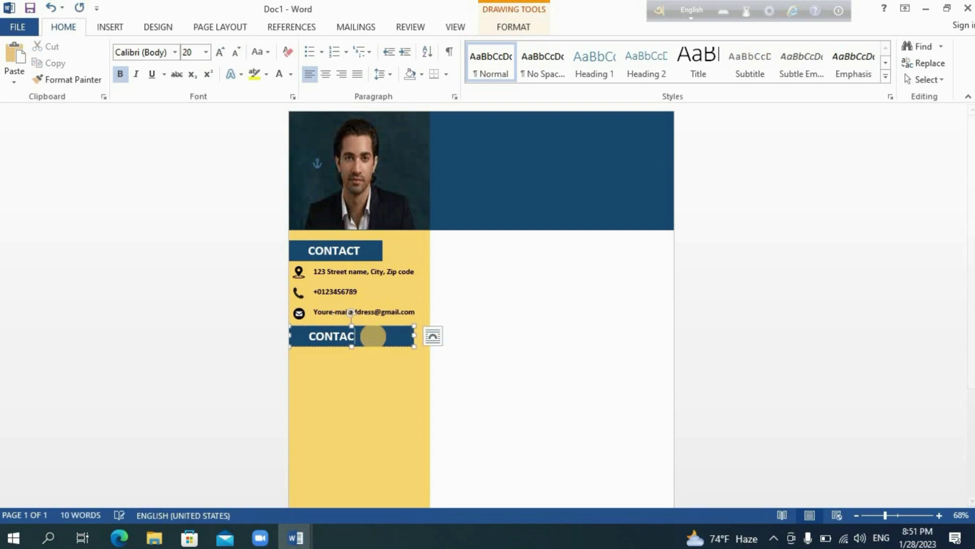
type("LANGUAGE SKI")
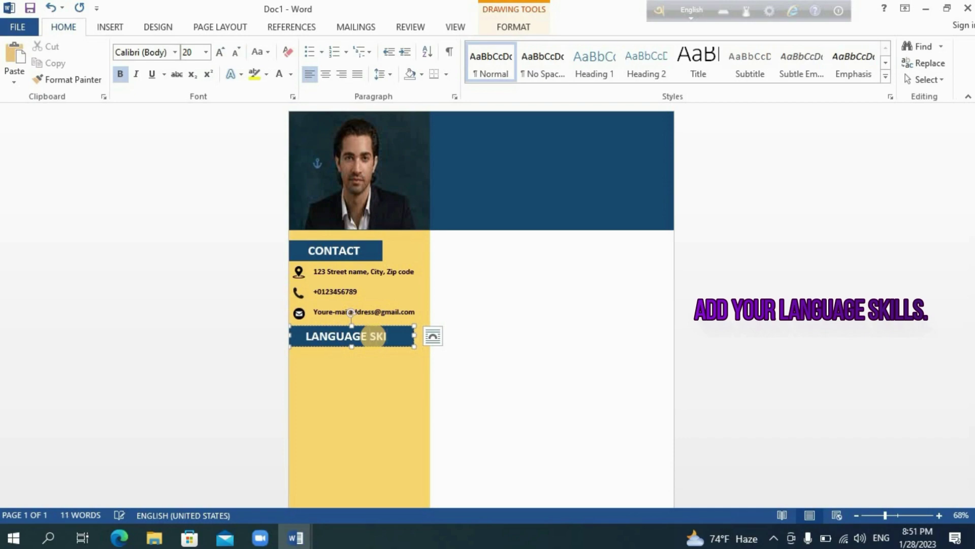
type("LLS")
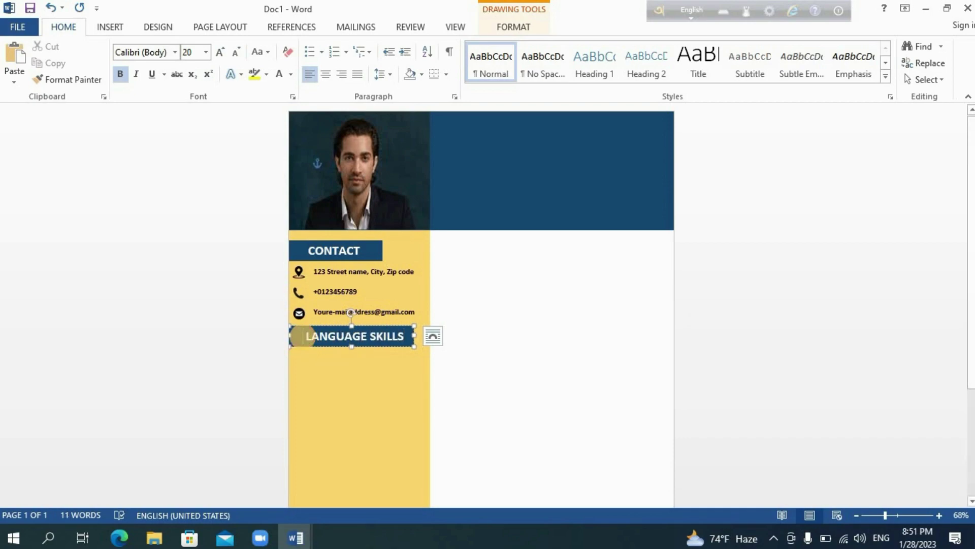
left_click(476, 389)
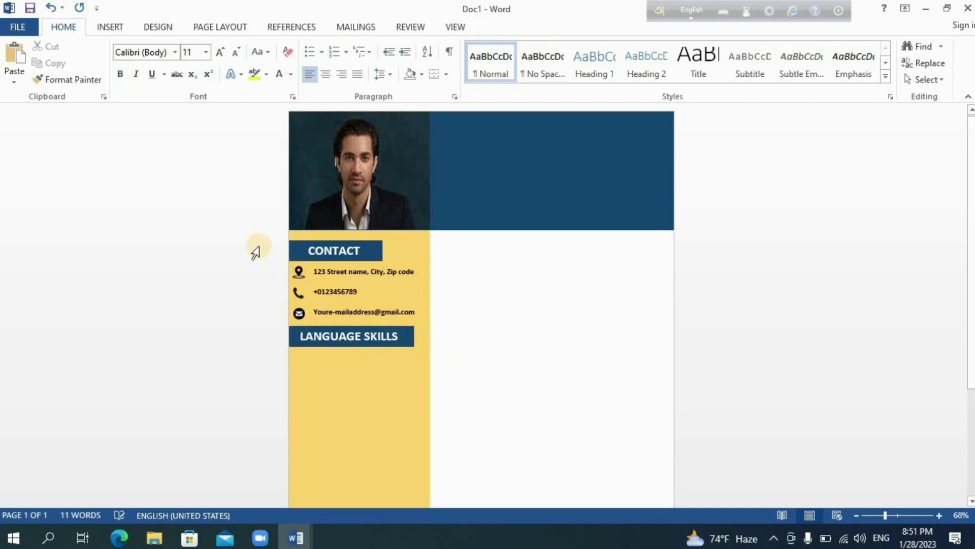
- Draw a yellow-filled text box under the LANGUAGE SKILLS heading
left_click(112, 27)
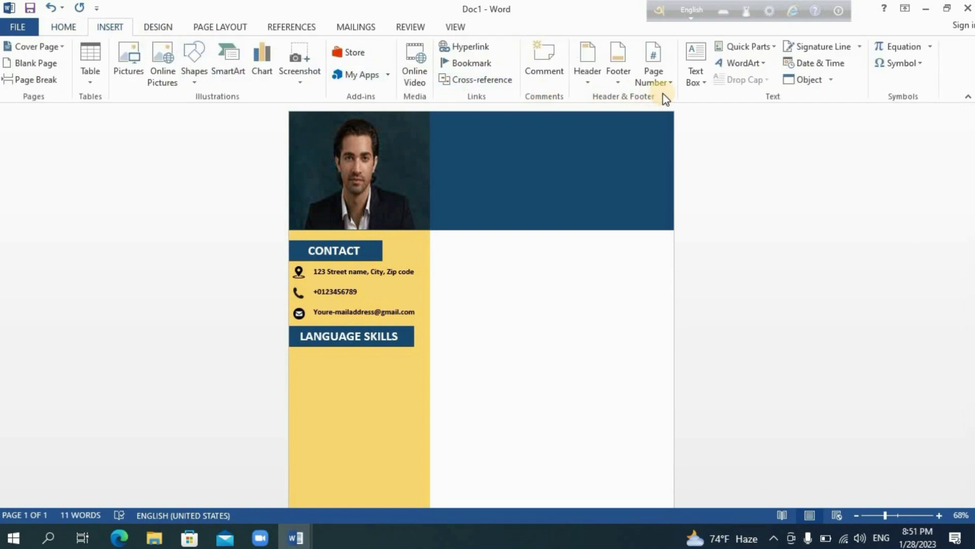
left_click(695, 76)
left_click(711, 387)
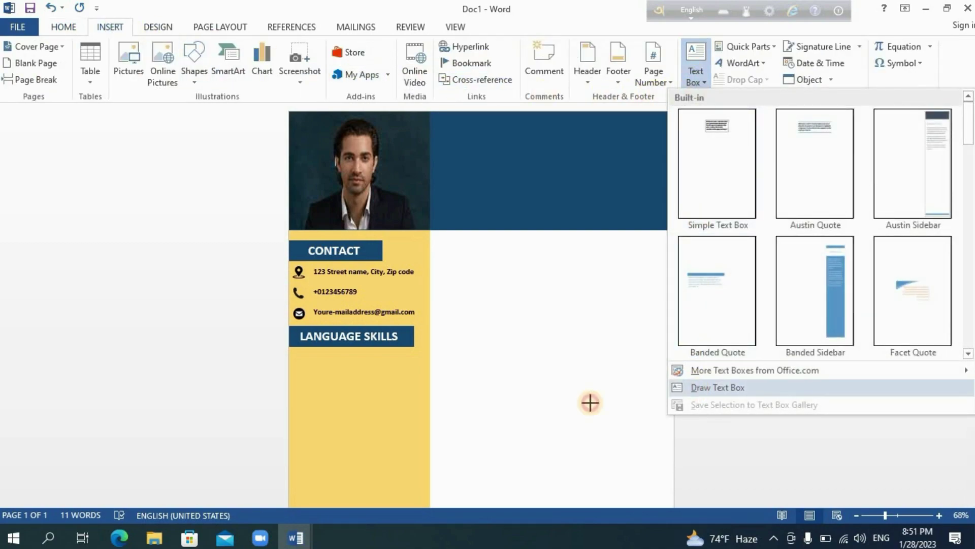
mouse_move(290, 348)
left_mouse_down()
mouse_move(327, 407)
mouse_move(429, 468)
left_mouse_up()
left_click(323, 54)
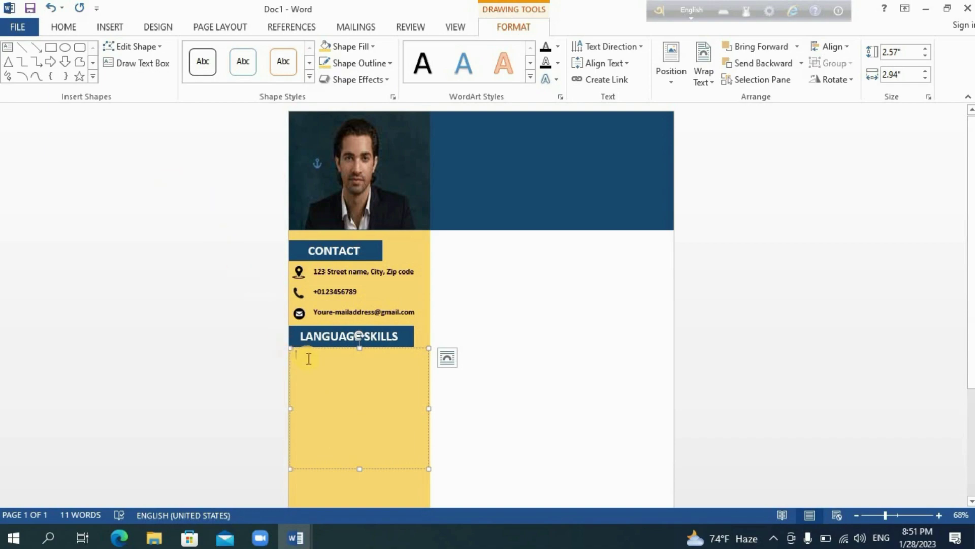
- Type Bangla, English, Hindi and Spanish and format them bold at size 12
type("Bangla")
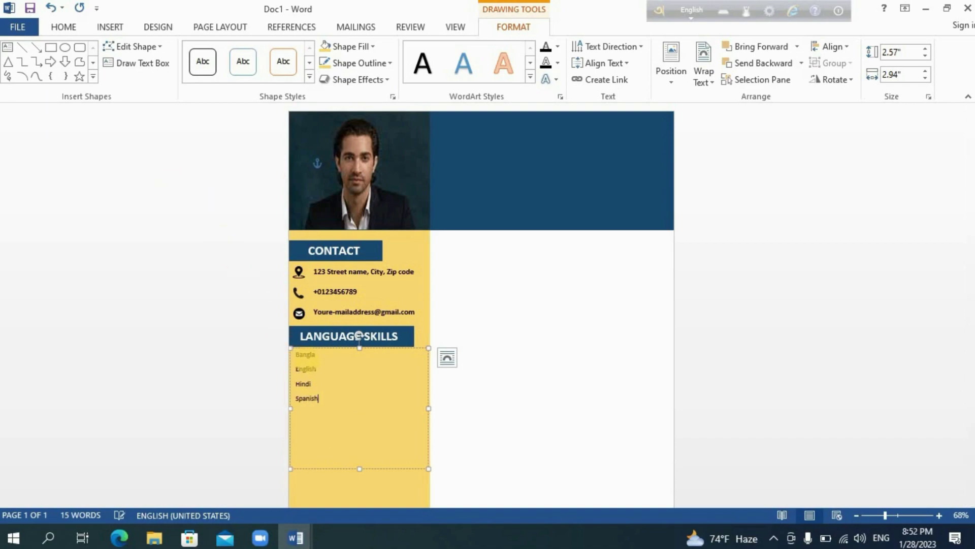
left_click_drag(294, 351, 319, 464)
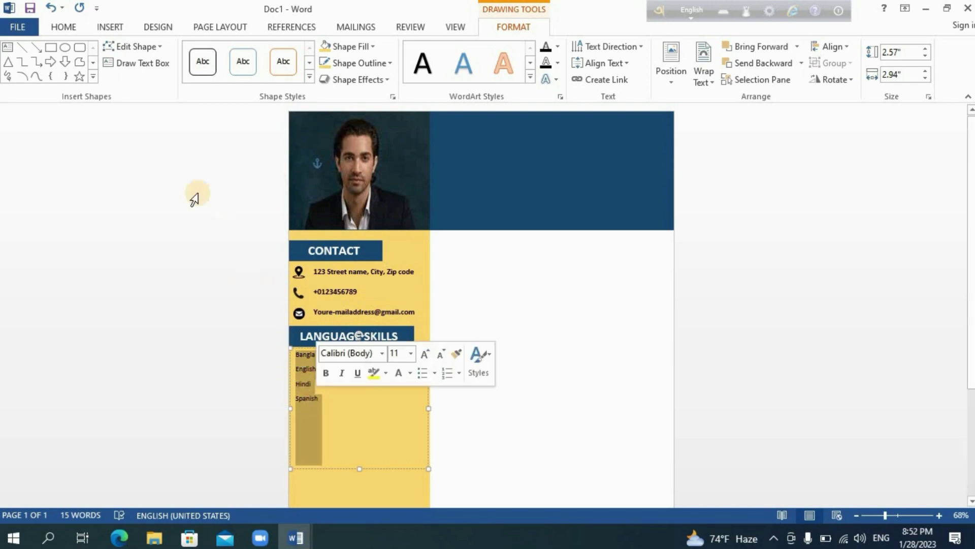
left_click(60, 24)
left_click(120, 74)
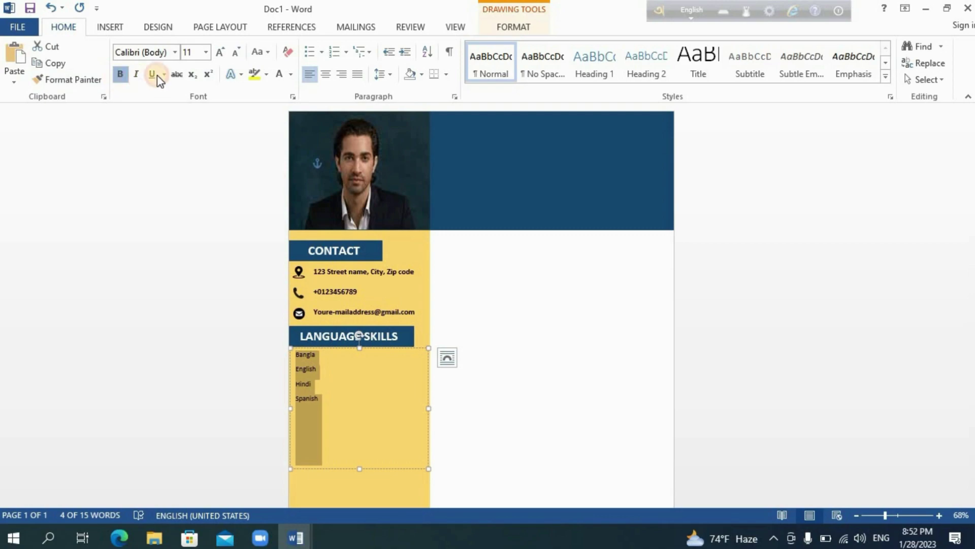
left_click(205, 52)
left_click(191, 123)
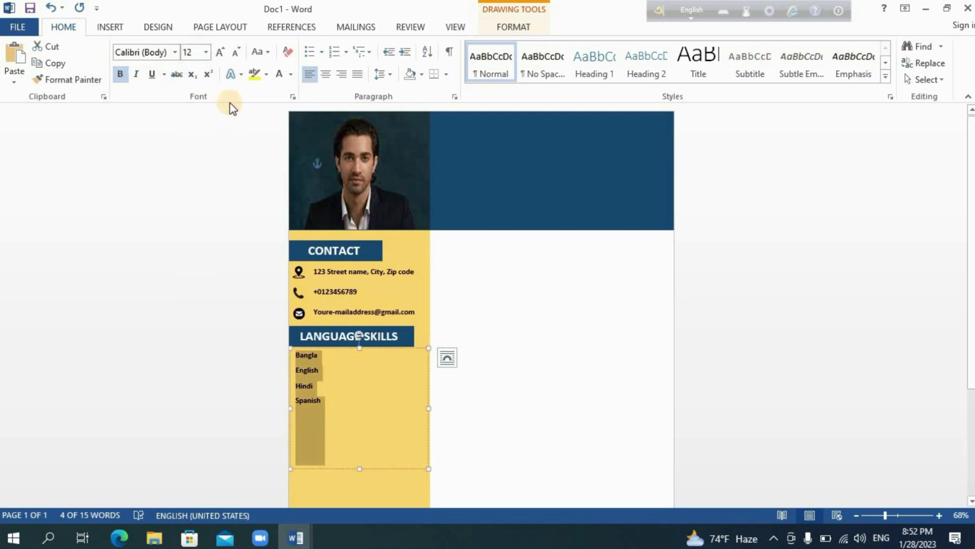
left_click(111, 28)
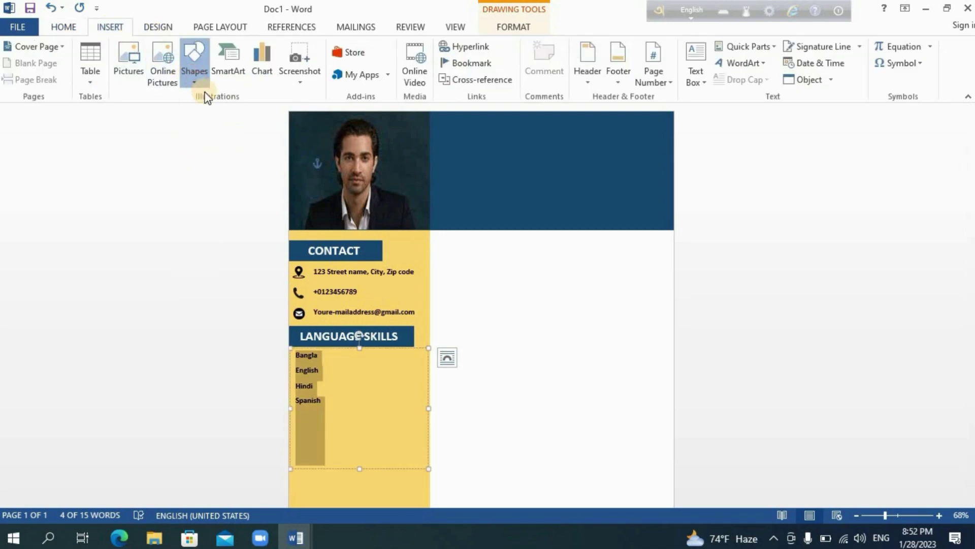
- Draw a small circle beside Bangla and paste copies to make five circles in the row
left_click(195, 77)
left_click(202, 113)
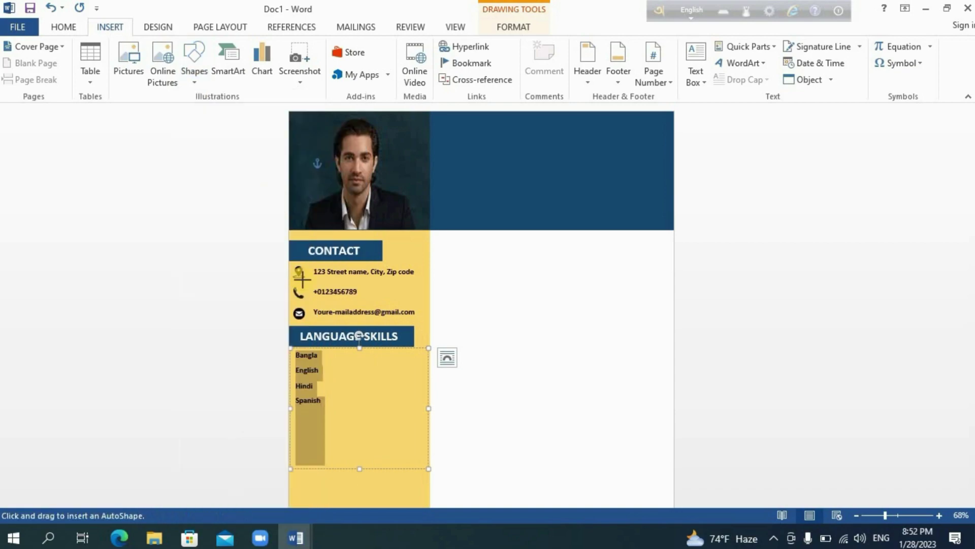
left_click(340, 357)
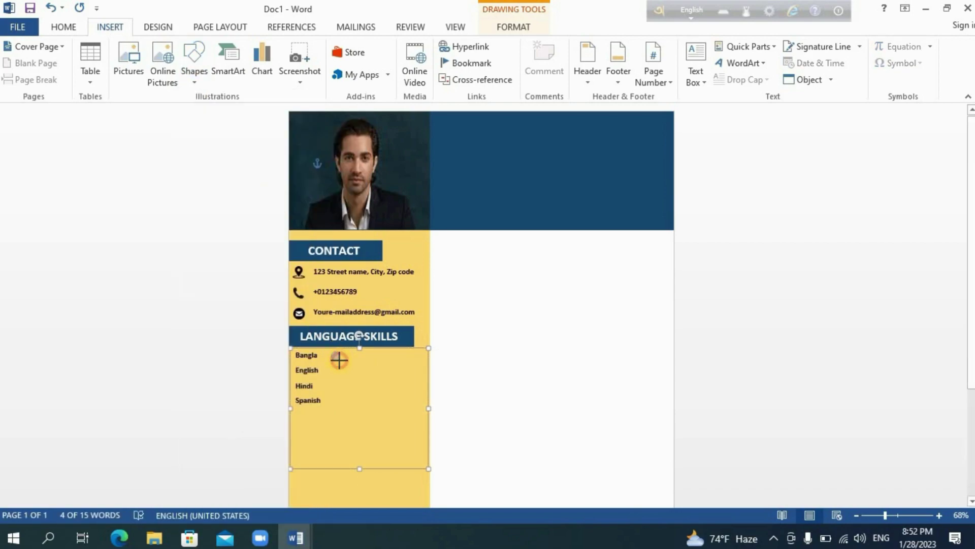
left_click(66, 28)
left_click(16, 56)
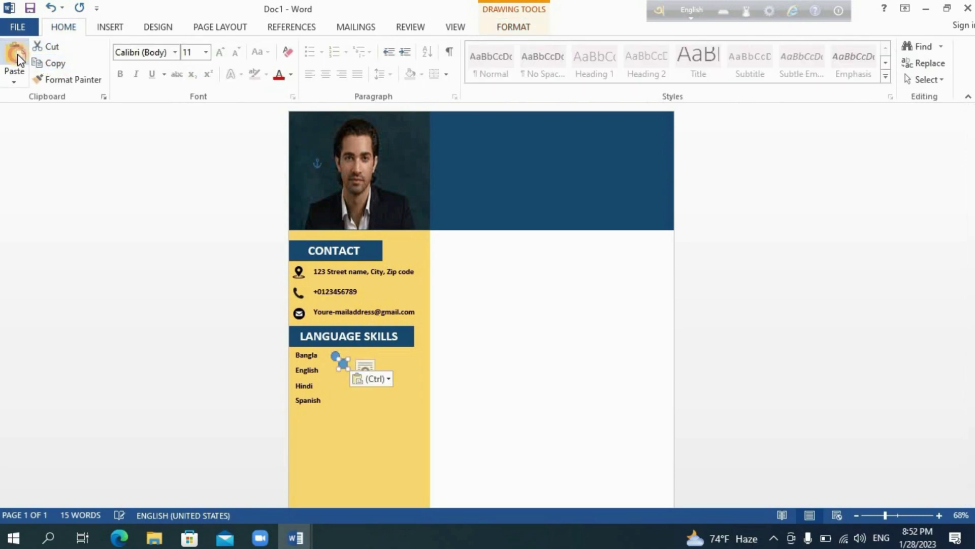
left_click(17, 56)
left_click(16, 55)
left_click(16, 56)
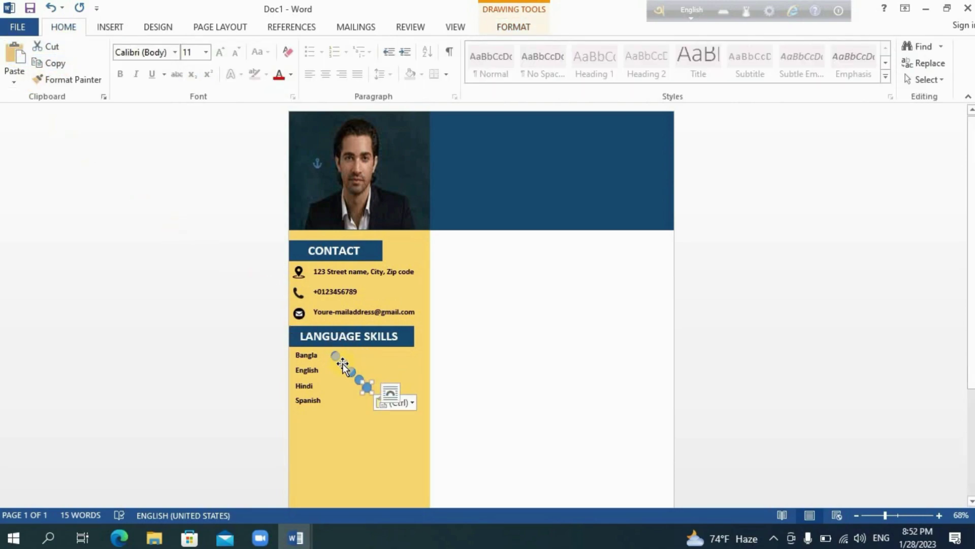
left_click(348, 359)
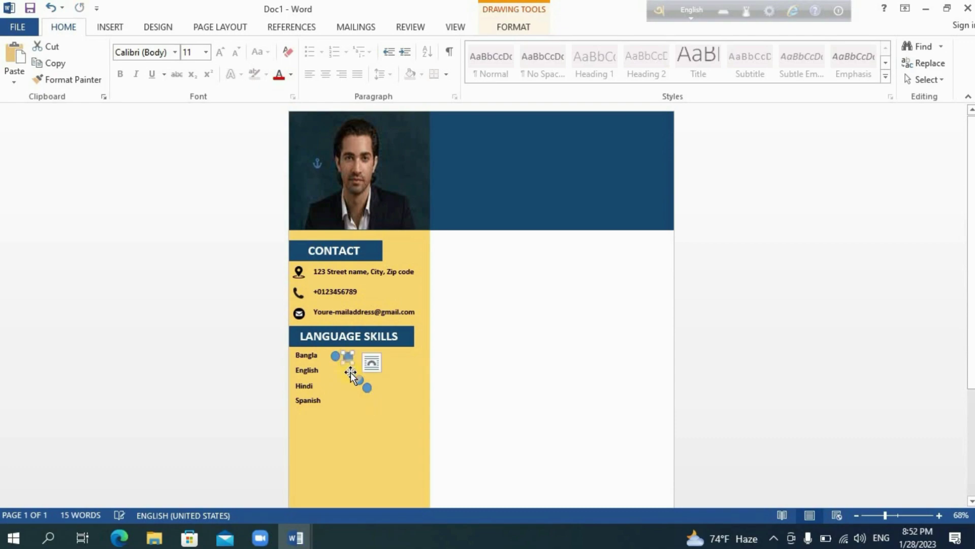
left_click_drag(351, 372, 390, 360)
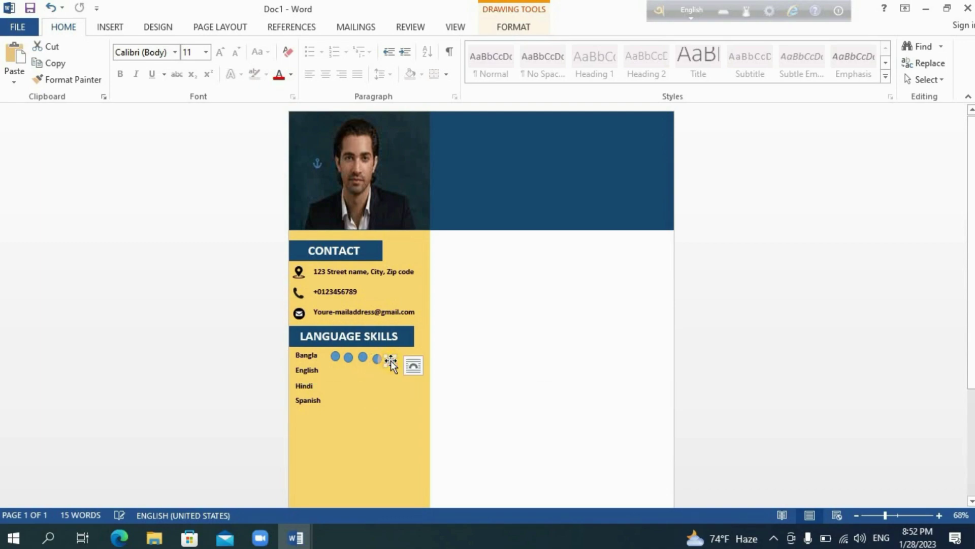
- Align the five circles by their middles, distribute them horizontally, and group them
double_click(390, 360)
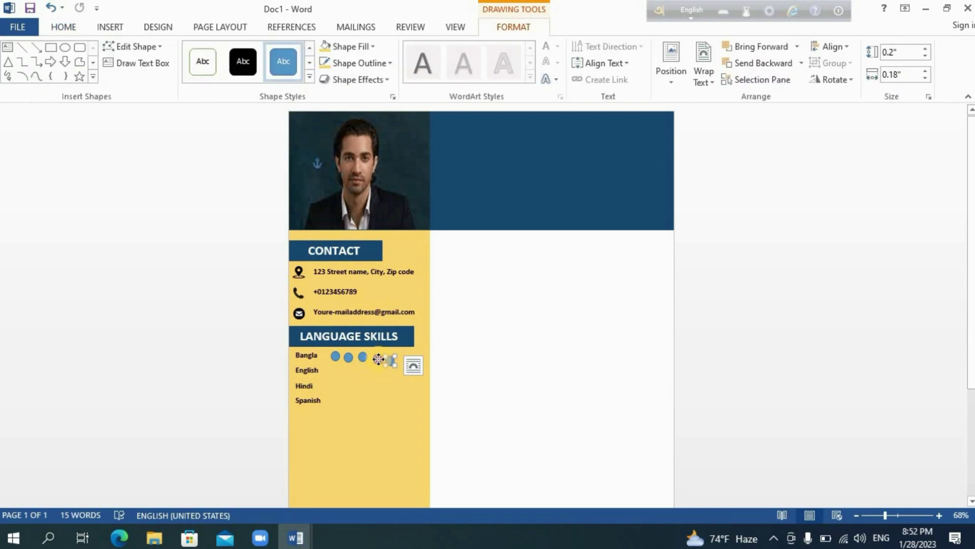
left_click(378, 358, "shift")
left_click(337, 358, "shift")
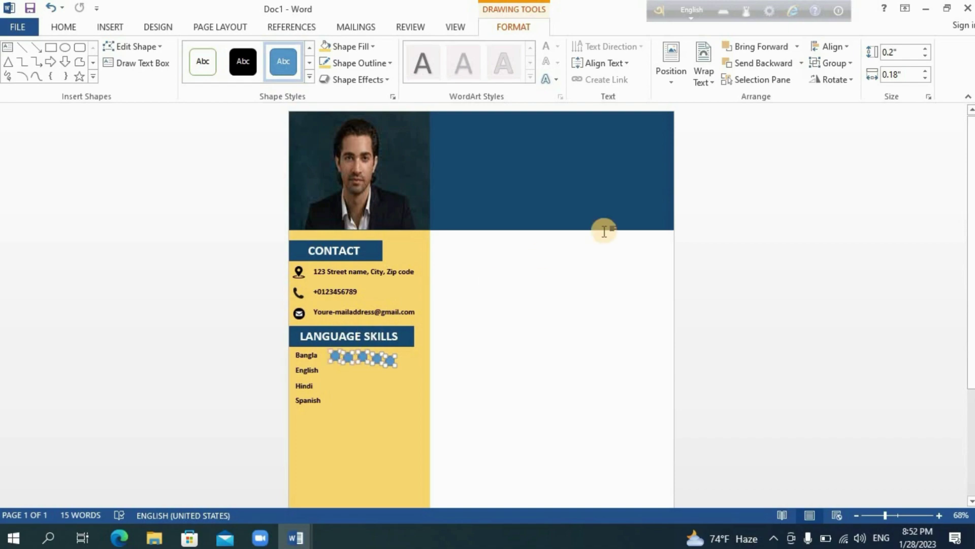
left_click(847, 48)
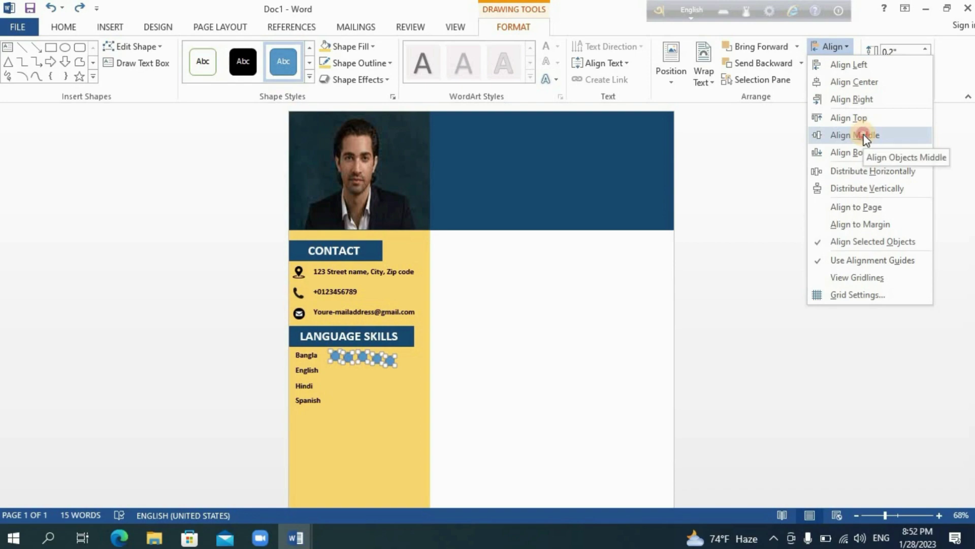
left_click(864, 136)
left_click(843, 47)
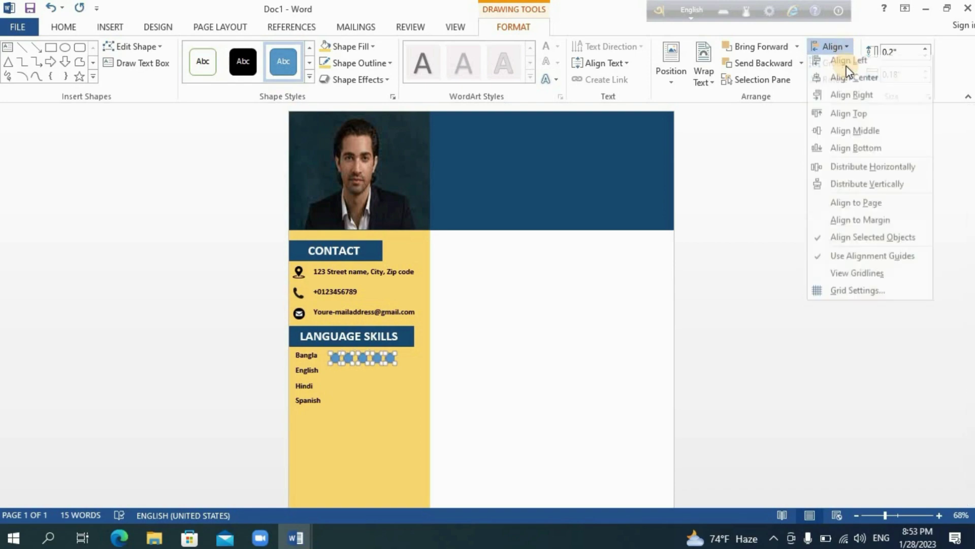
left_click(864, 168)
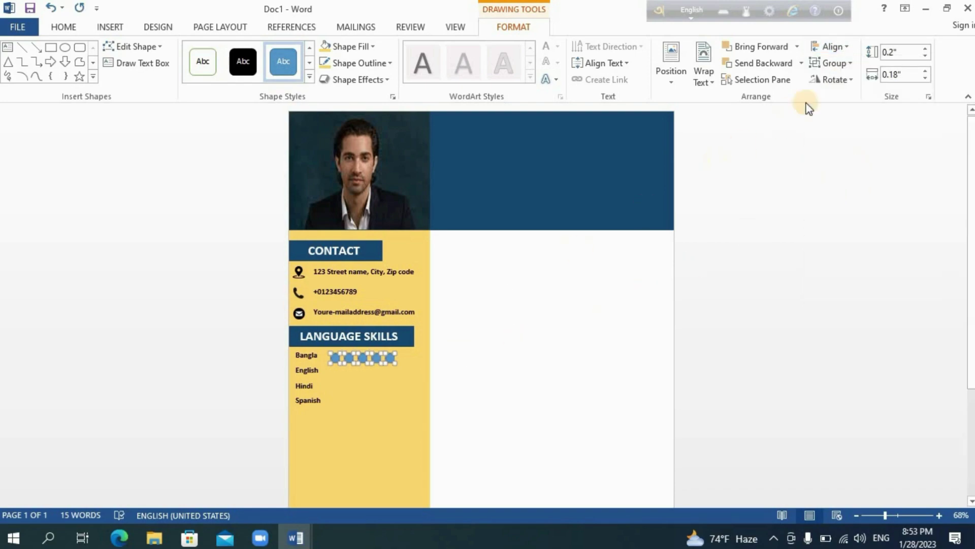
left_click(836, 66)
left_click(840, 82)
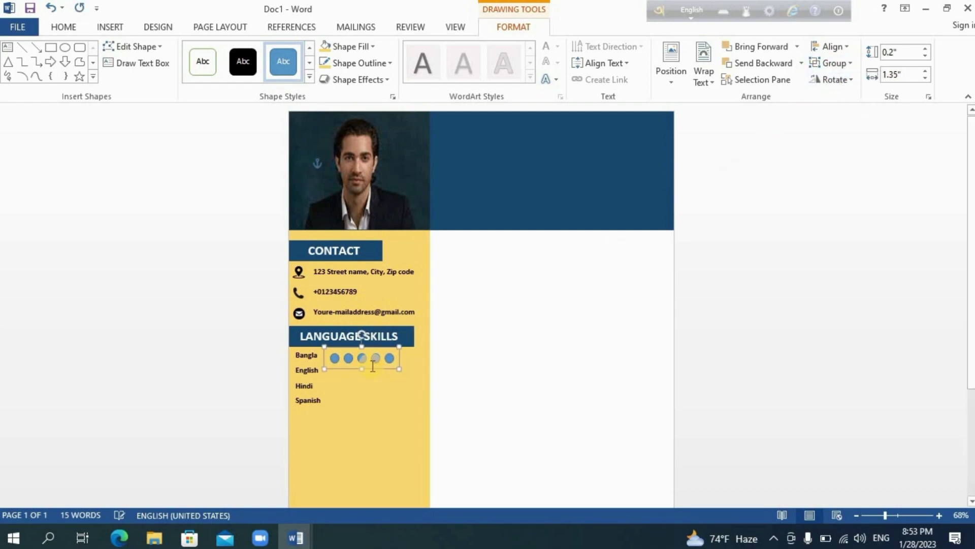
- Copy the grouped circle row and paste copies beside English, Hindi and Spanish
left_click(63, 27)
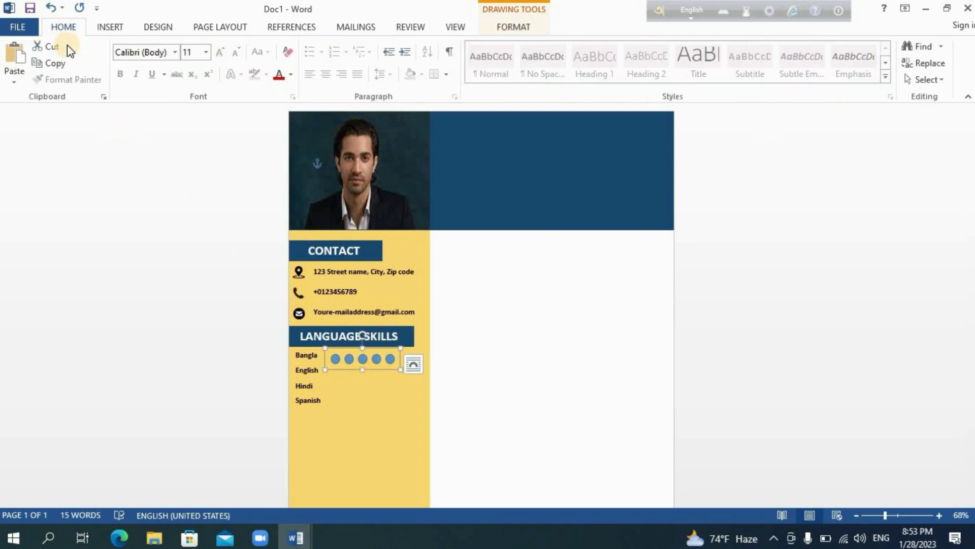
left_click(30, 63)
left_click(20, 60)
left_click(19, 60)
left_click(19, 60)
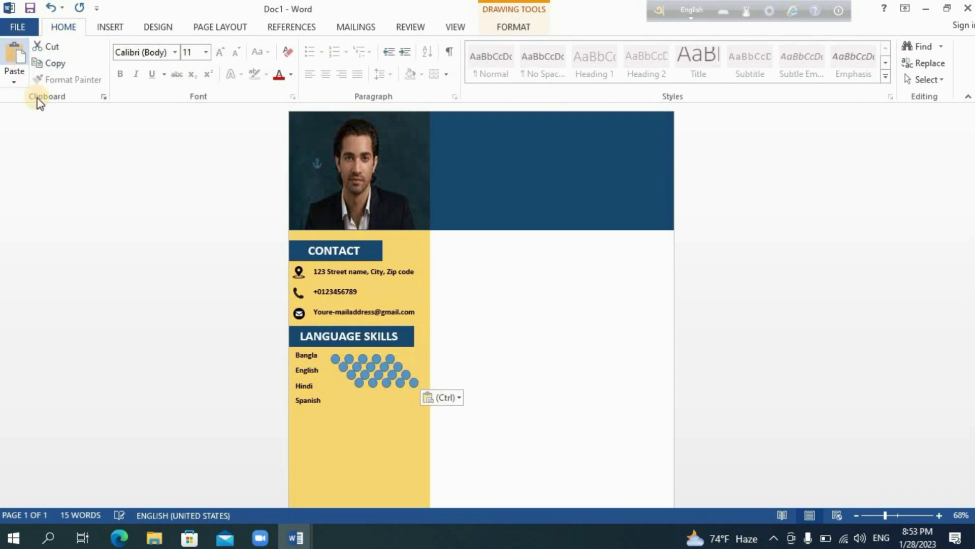
left_click_drag(366, 384, 352, 370)
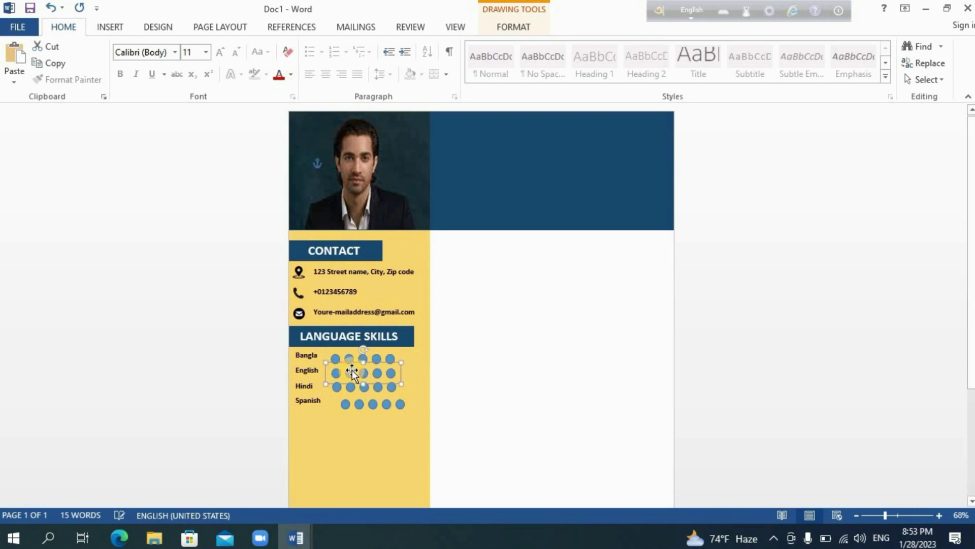
- Nudge the Bangla, English and Spanish circle rows into vertical alignment
left_click_drag(359, 408, 350, 407)
left_click(372, 371)
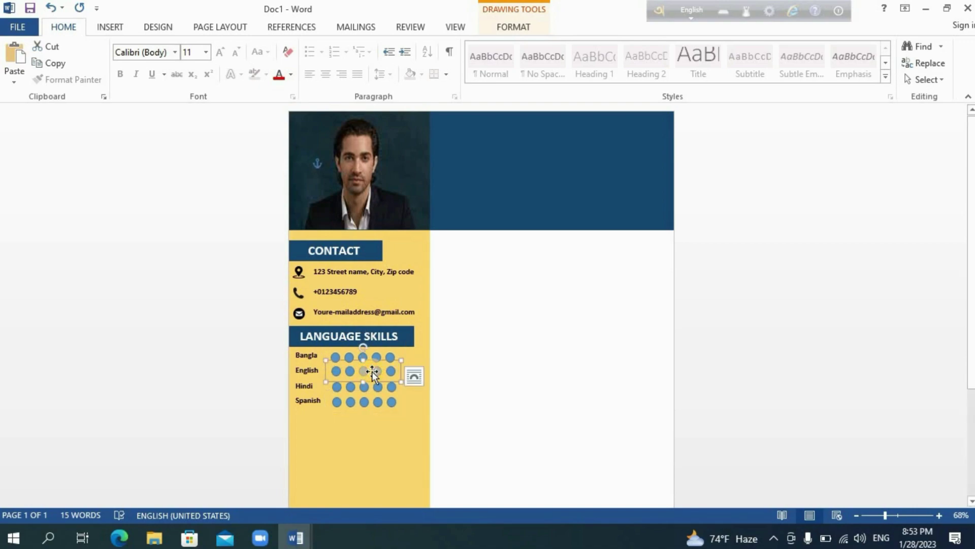
left_click_drag(388, 352, 389, 352)
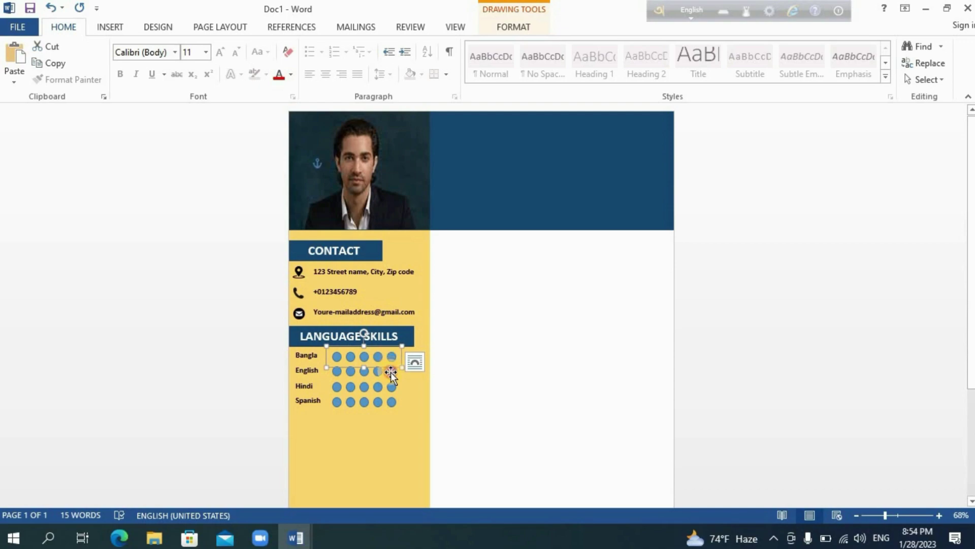
left_click(391, 372)
left_click(391, 371)
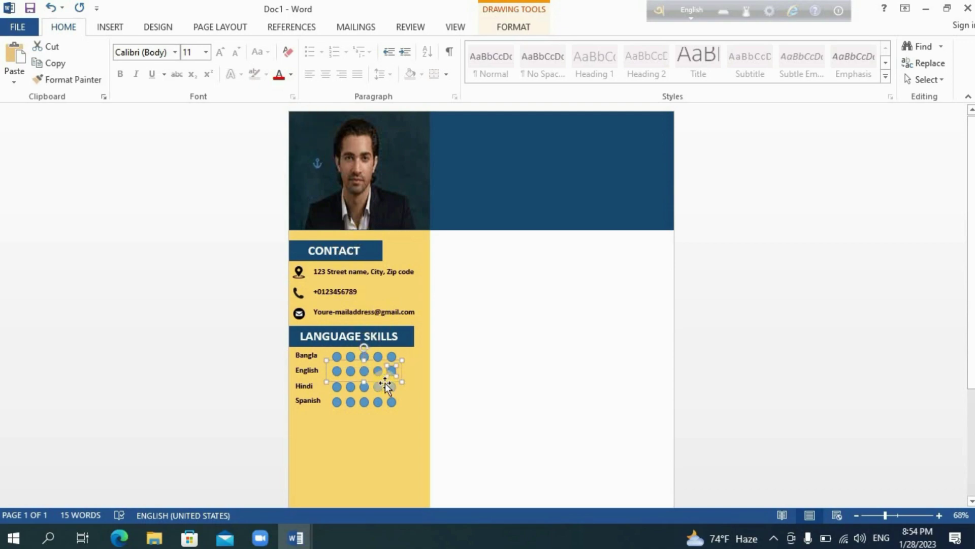
left_click(390, 371)
- Make the unused circles white: English's fifth, Hindi's last two, Spanish's last three
double_click(390, 371)
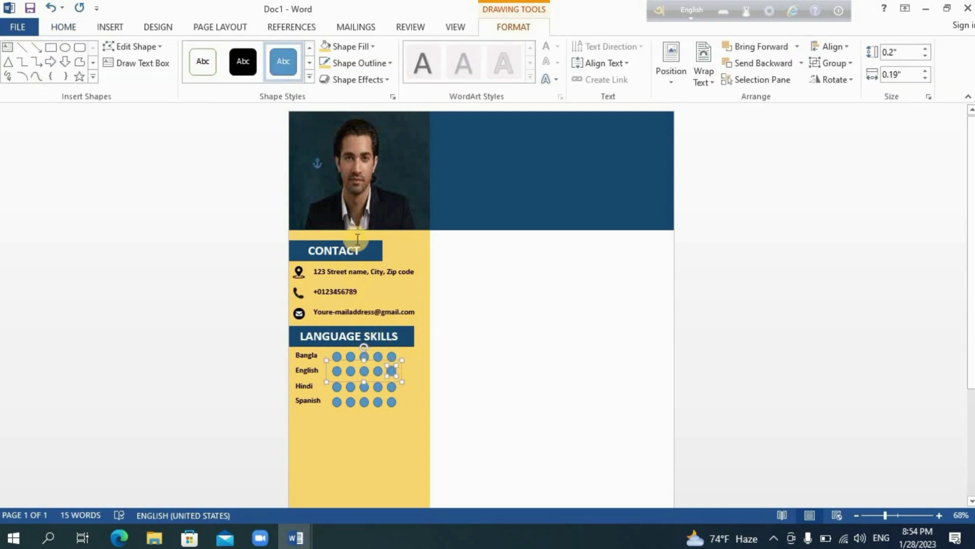
left_click(343, 49)
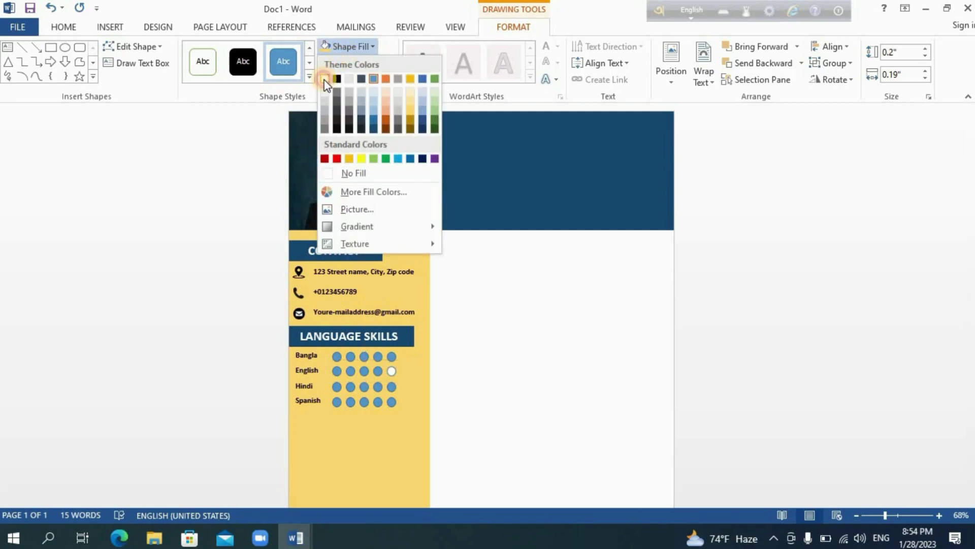
left_click(326, 78)
left_click(356, 63)
left_click(327, 96)
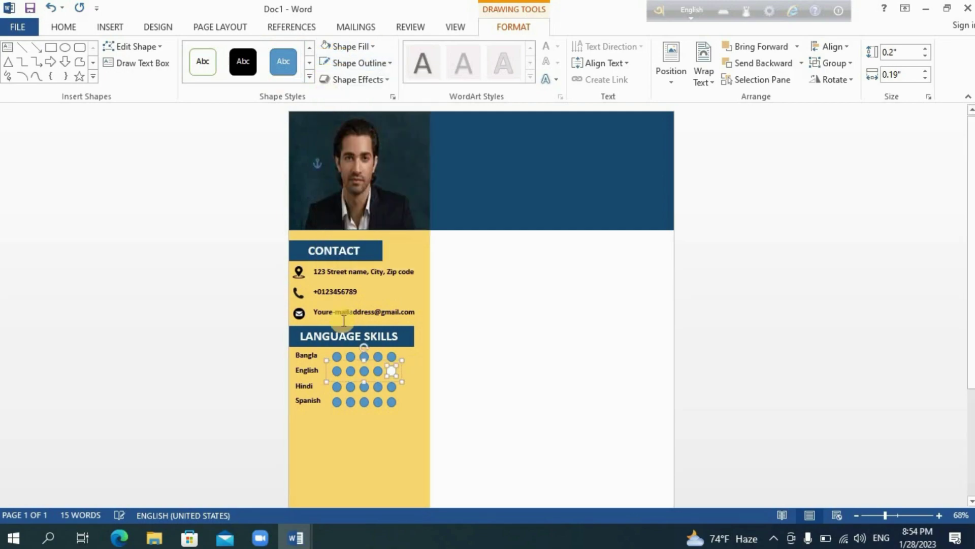
left_click(391, 385)
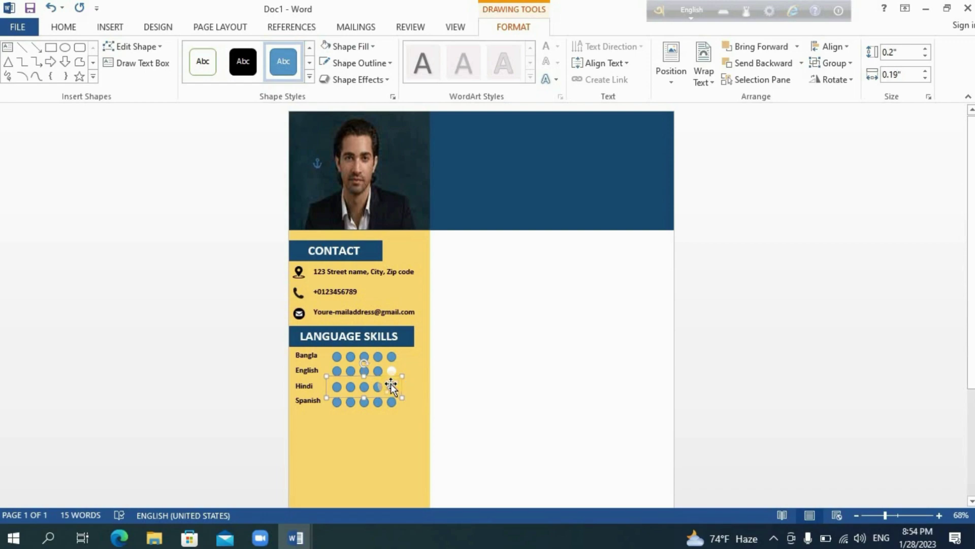
left_click(326, 46)
left_click(377, 387)
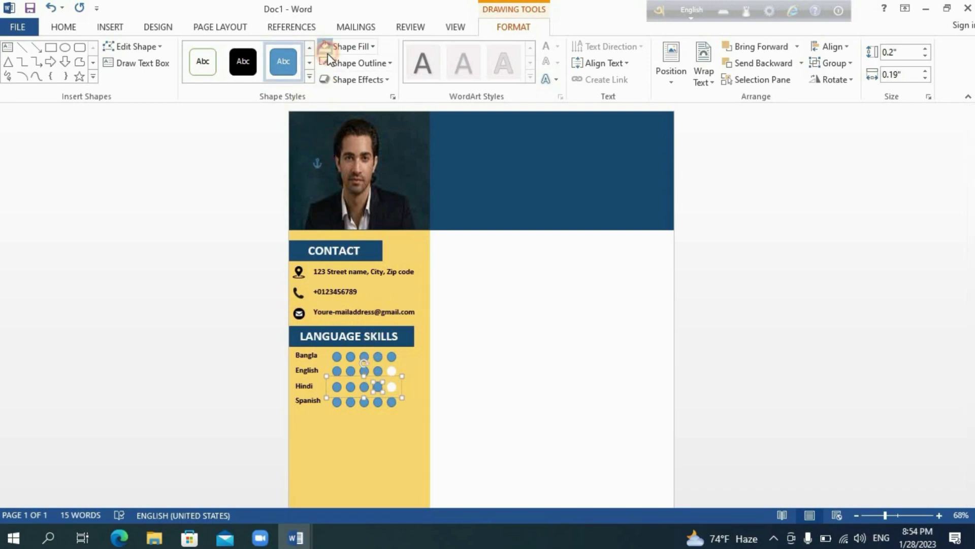
left_click(326, 46)
left_click(392, 402)
left_click(326, 46)
left_click(377, 402)
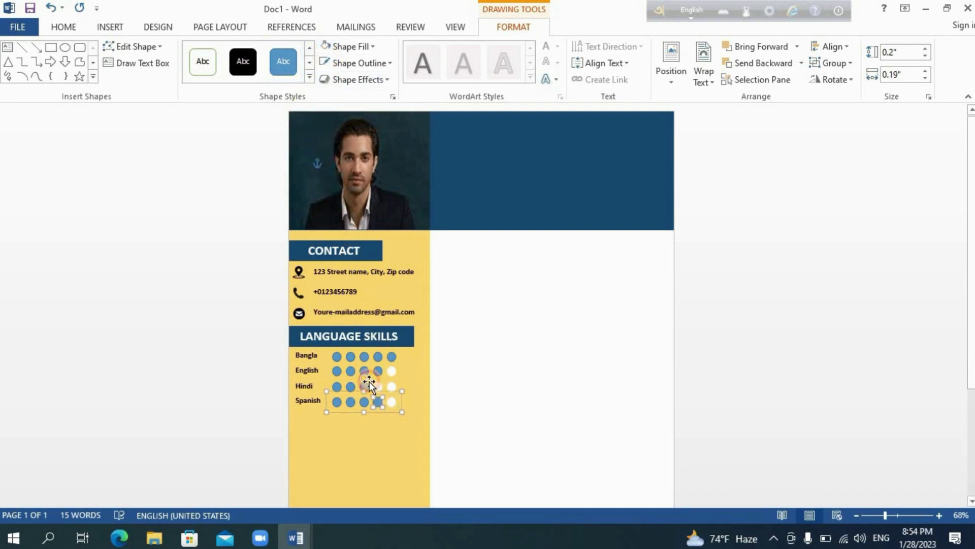
left_click(325, 49)
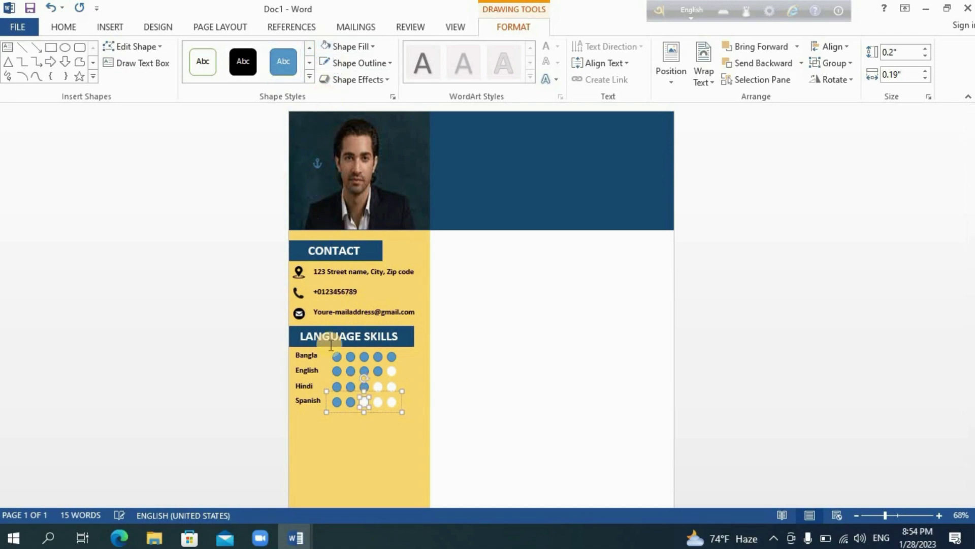
left_click(350, 402)
- Fill the rated circles dark navy: two for Spanish, three for Hindi, four for English
left_click(342, 48)
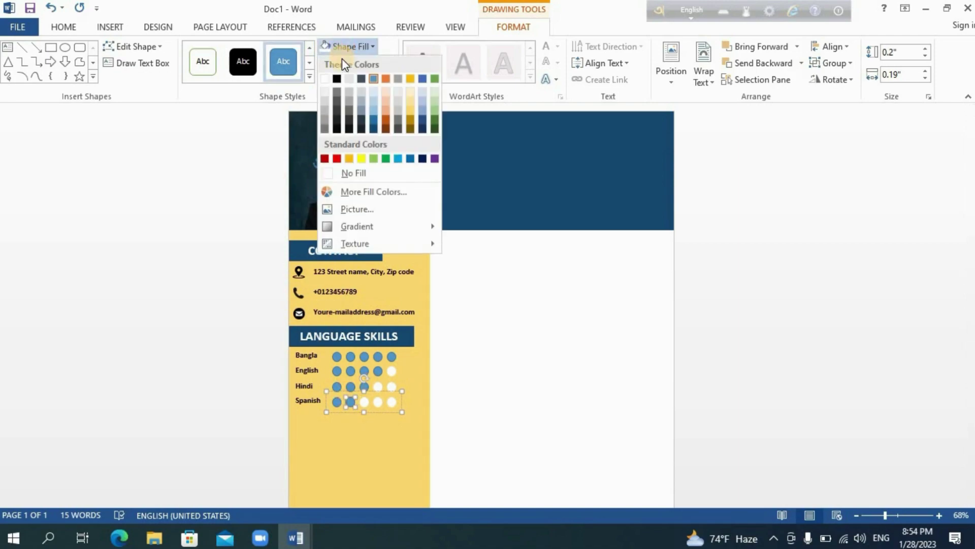
left_click(373, 127)
left_click(339, 64)
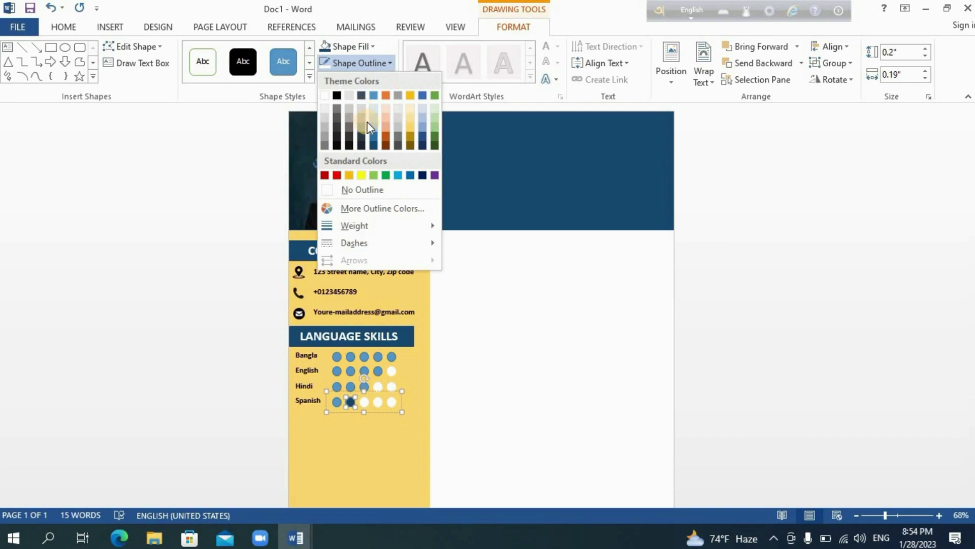
left_click(374, 146)
left_click(336, 402)
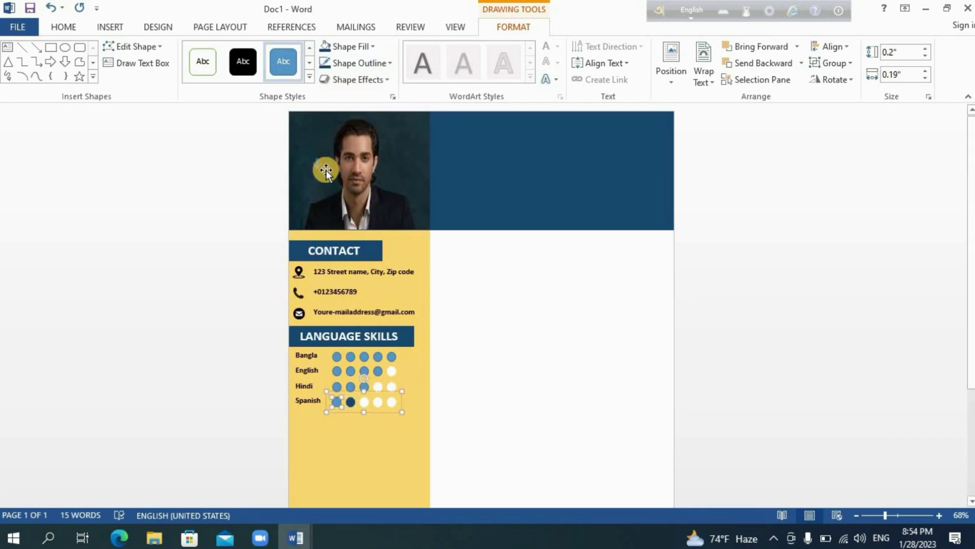
left_click(325, 47)
left_click(366, 389)
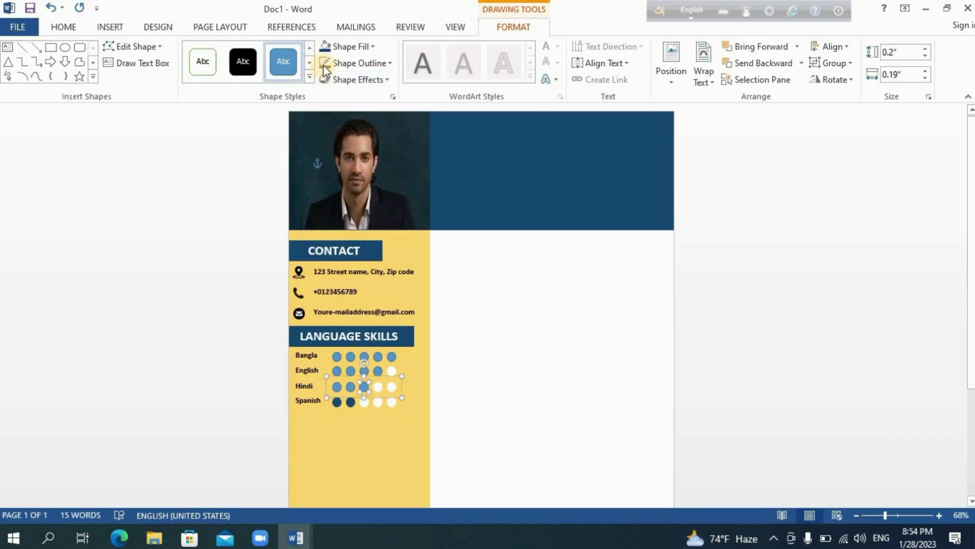
left_click(325, 46)
left_click(350, 387)
left_click(325, 46)
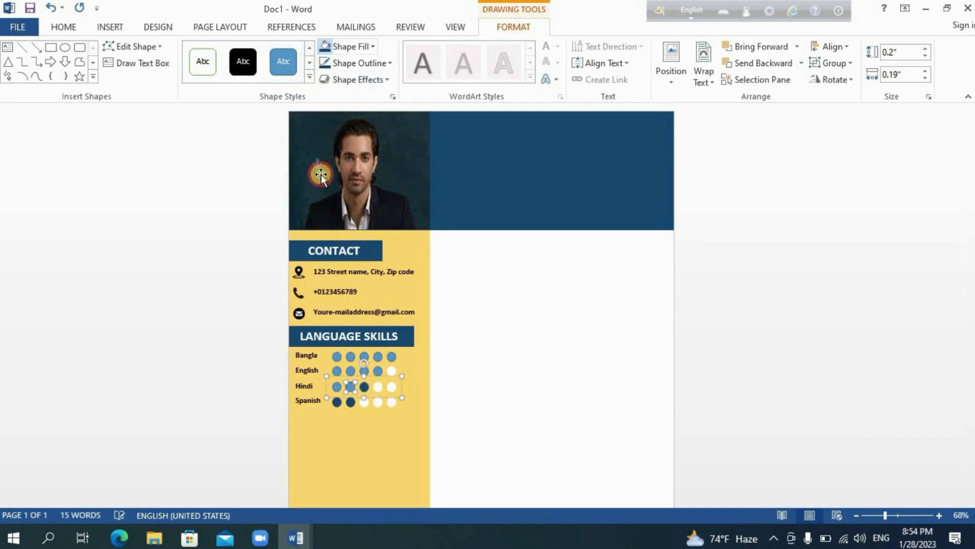
left_click(336, 386)
left_click(325, 46)
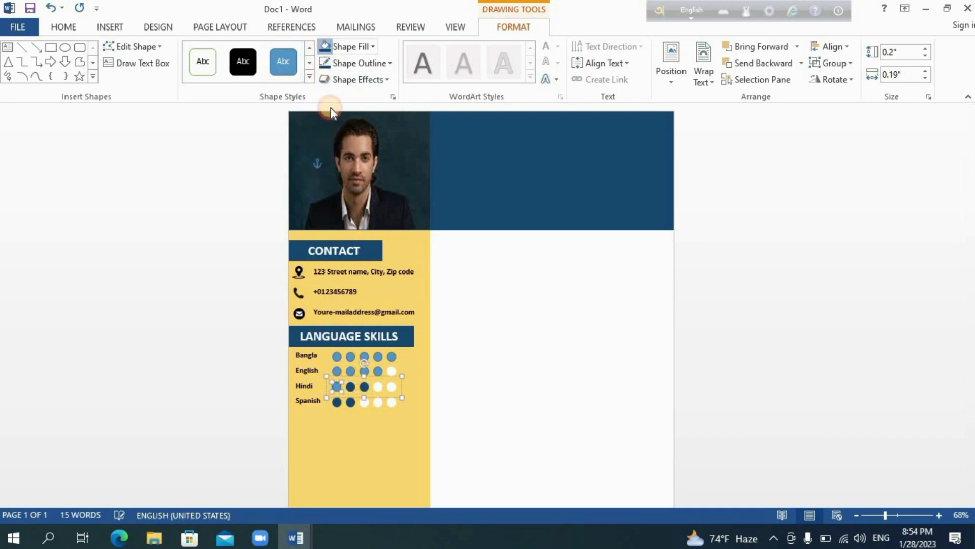
left_click(378, 369)
left_click(325, 46)
left_click(364, 370)
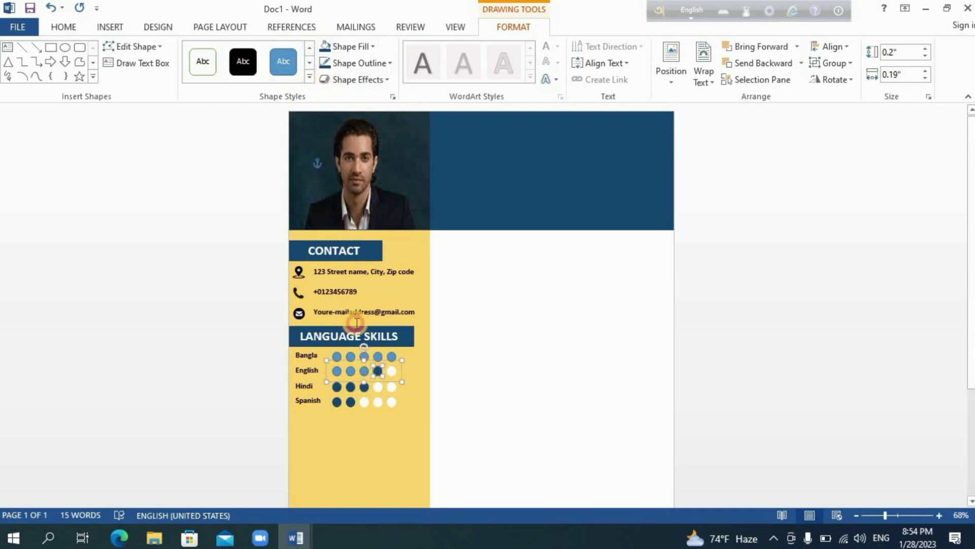
left_click(325, 46)
left_click(351, 370)
left_click(325, 46)
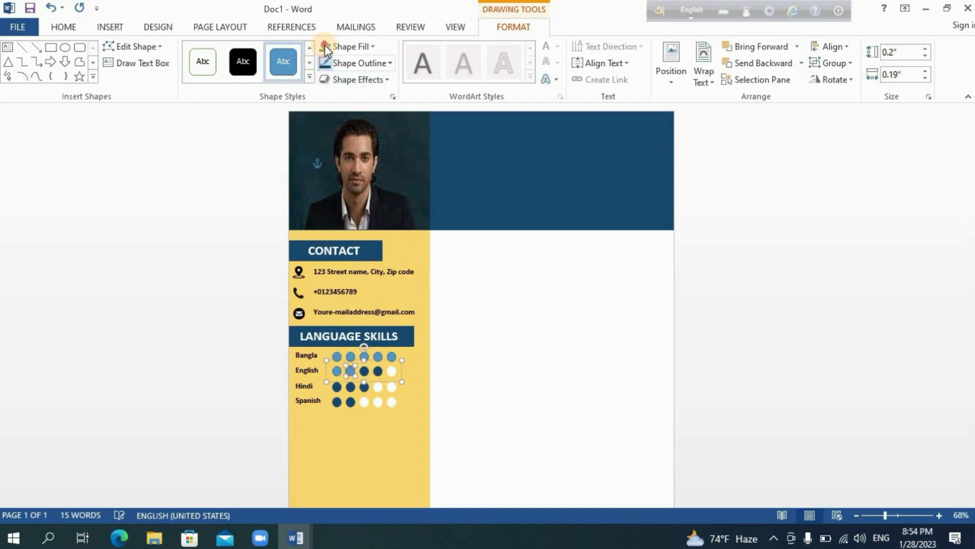
left_click(337, 370)
left_click(326, 46)
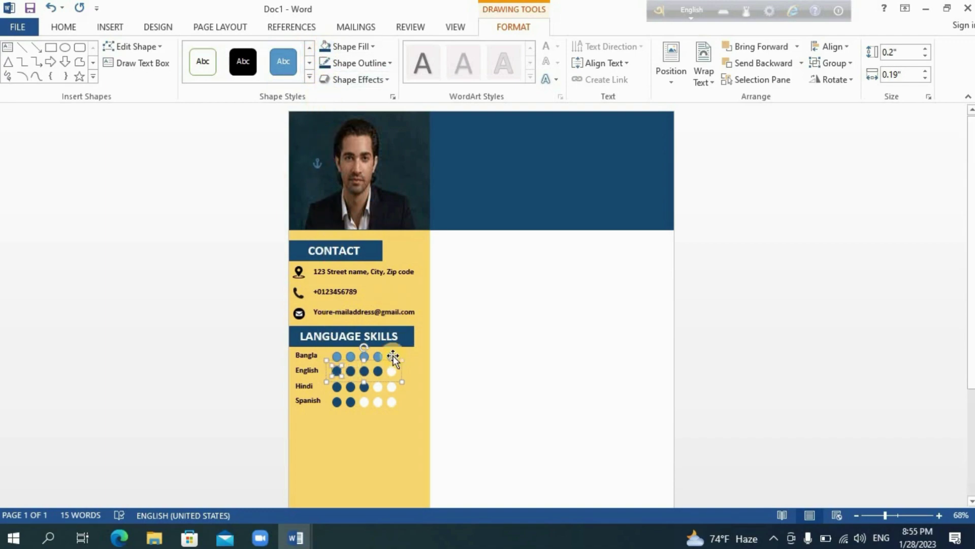
- Fill each of the five Bangla circles dark navy for a full rating
left_click(392, 357)
left_click(328, 47)
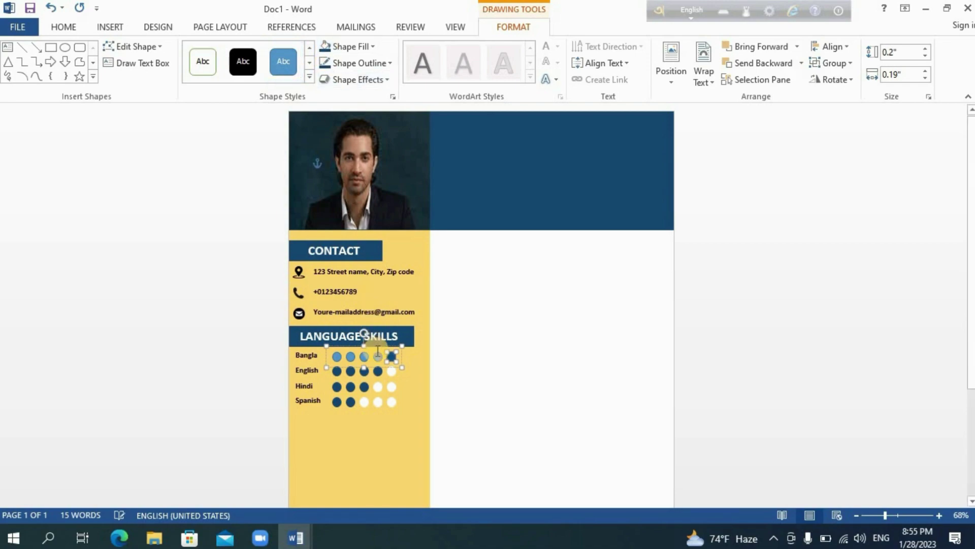
left_click(377, 357)
left_click(328, 46)
left_click(364, 357)
left_click(324, 45)
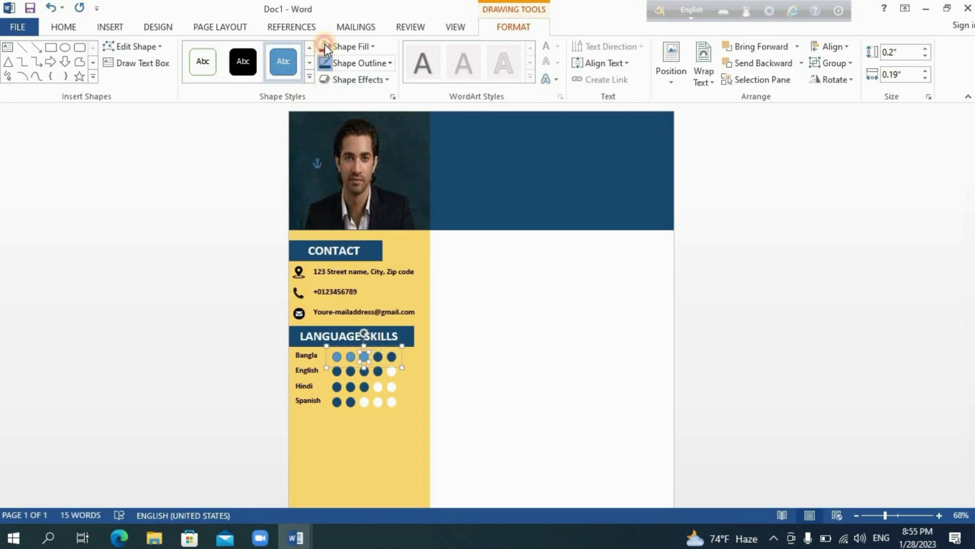
left_click(350, 356)
left_click(325, 45)
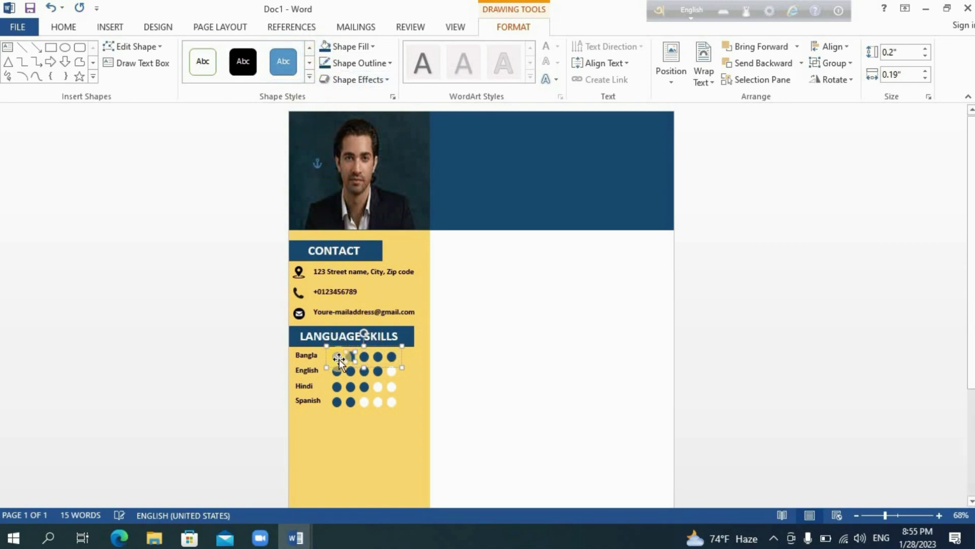
left_click(337, 357)
left_click(325, 46)
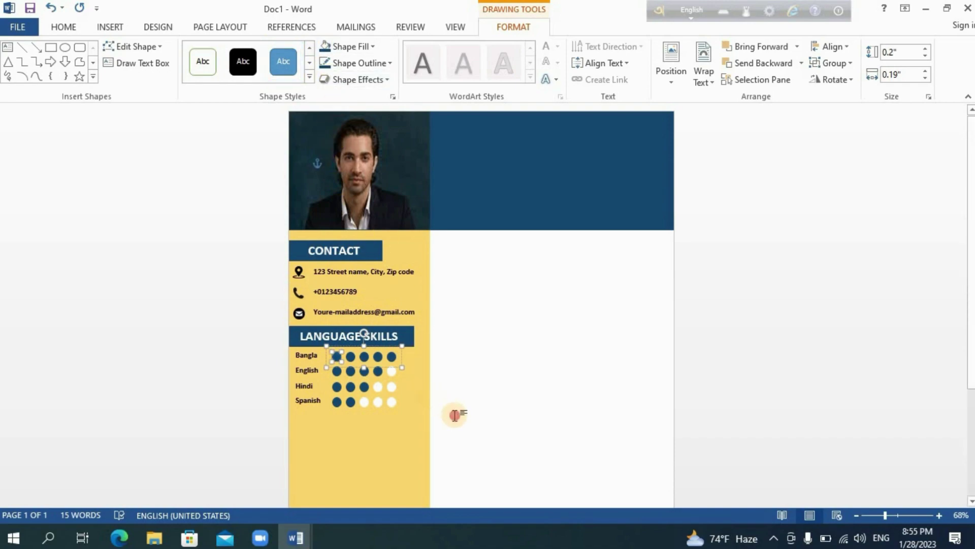
left_click(410, 369)
- Duplicate the CONTACT heading below the language ratings and retitle it 'SKILLS'
left_click(365, 257)
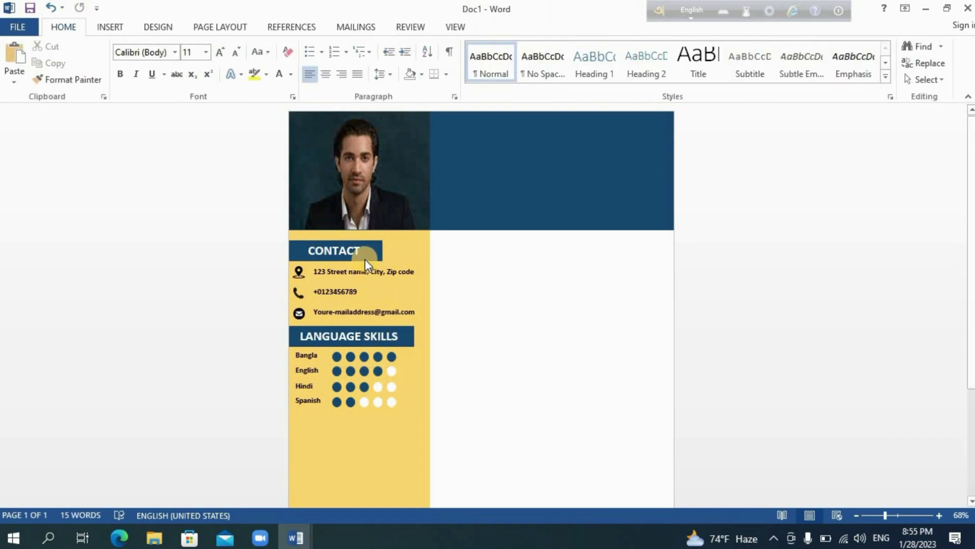
left_click(66, 27)
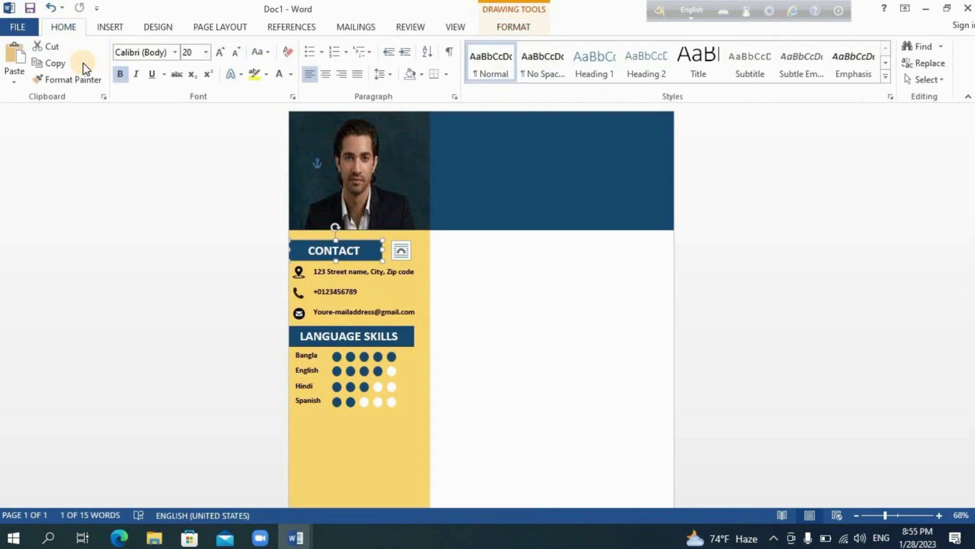
left_click(43, 62)
key("ctrl+v")
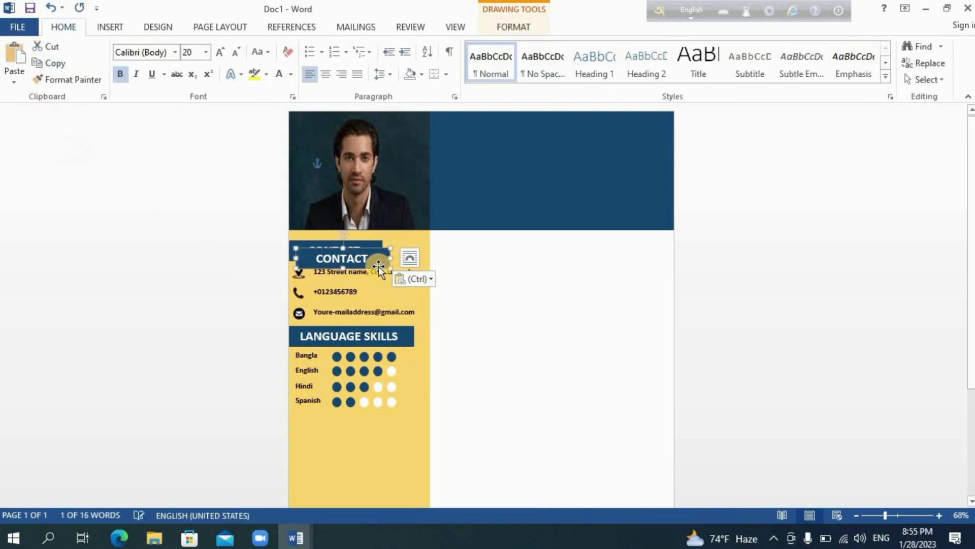
left_click_drag(379, 267, 361, 432)
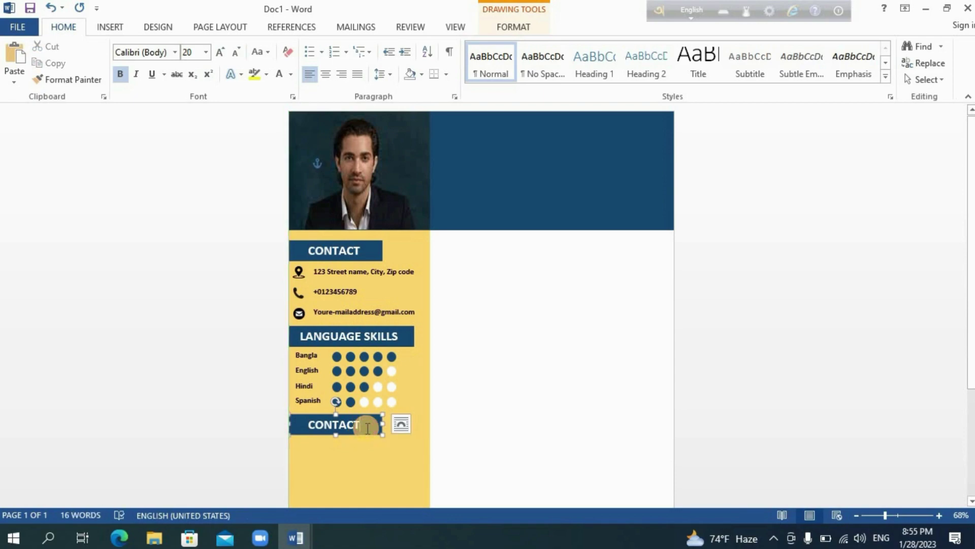
key("BackSpace")
key("BackSpace")
key("BackSpace")
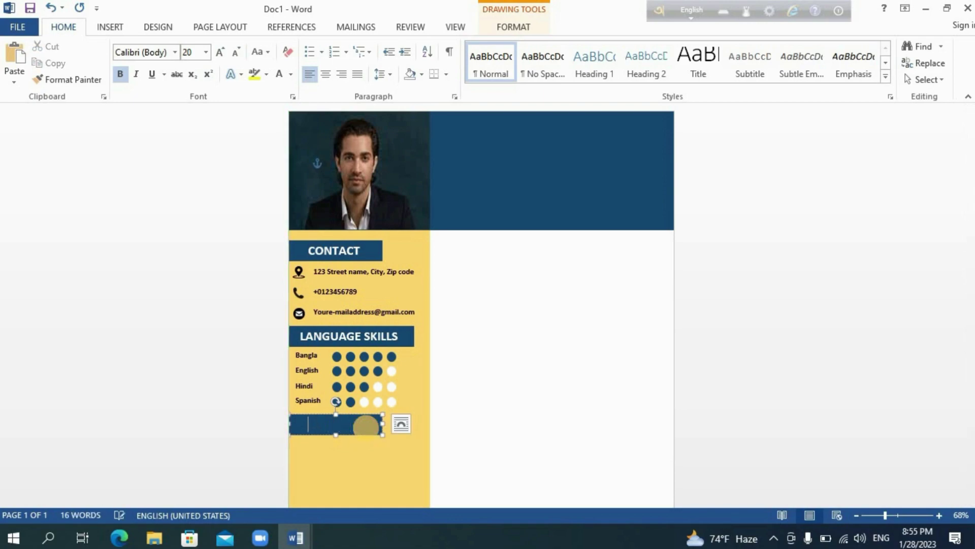
type("SKILLS")
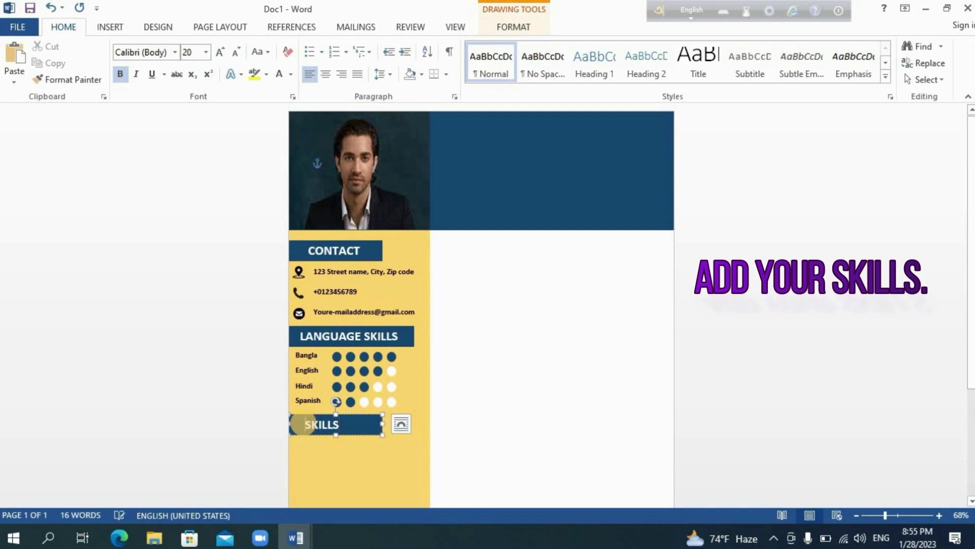
key("Tab")
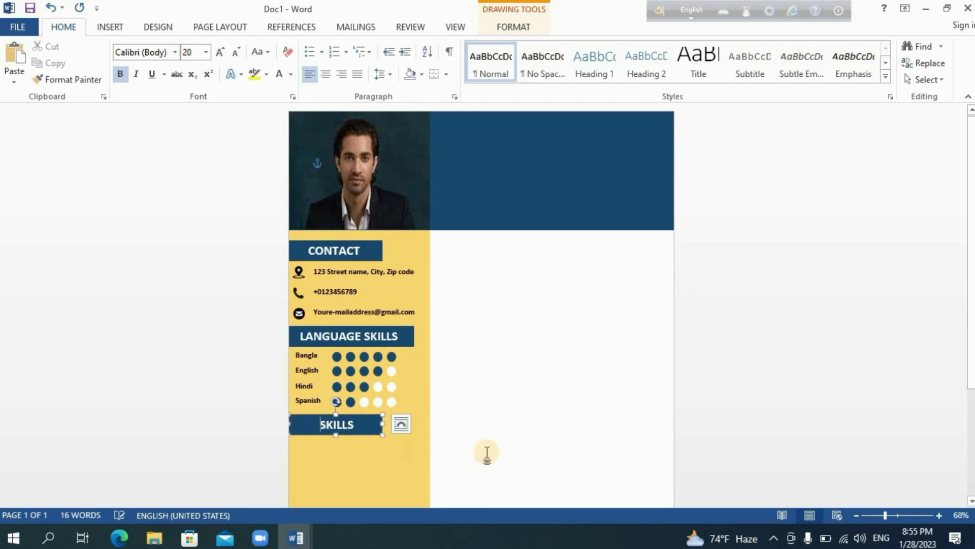
left_click(487, 452)
- Draw a new text box below the SKILLS heading
left_click(110, 28)
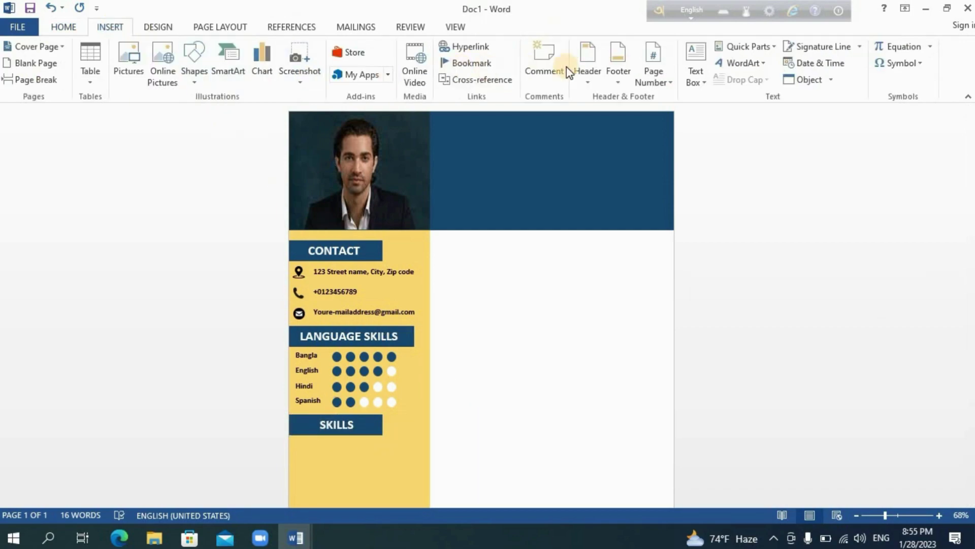
left_click(697, 76)
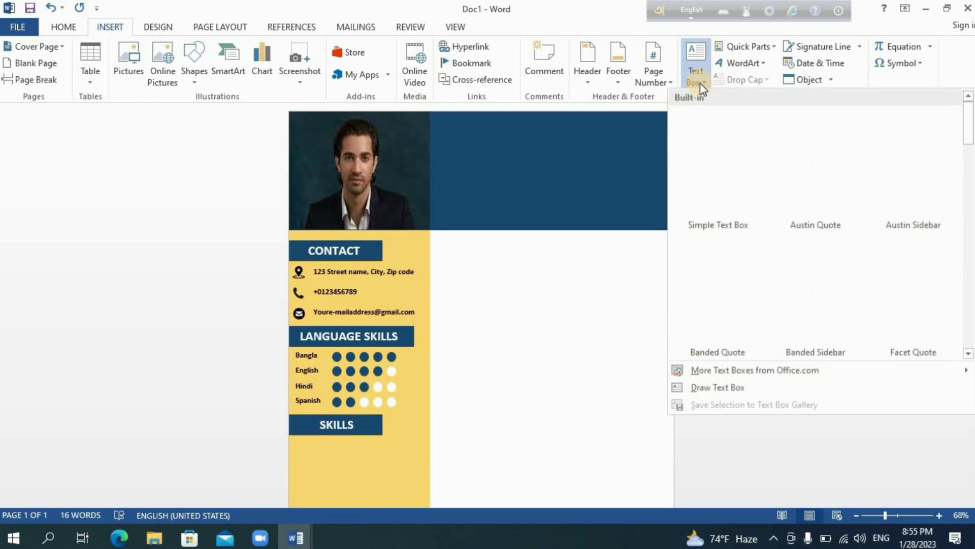
left_click(730, 388)
scroll(780, 399, "down", 3)
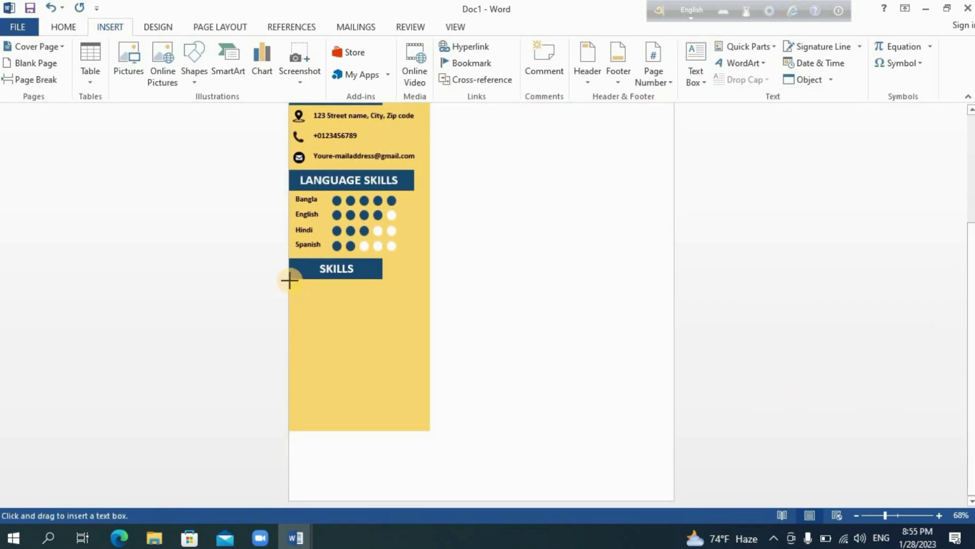
left_click_drag(290, 280, 416, 379)
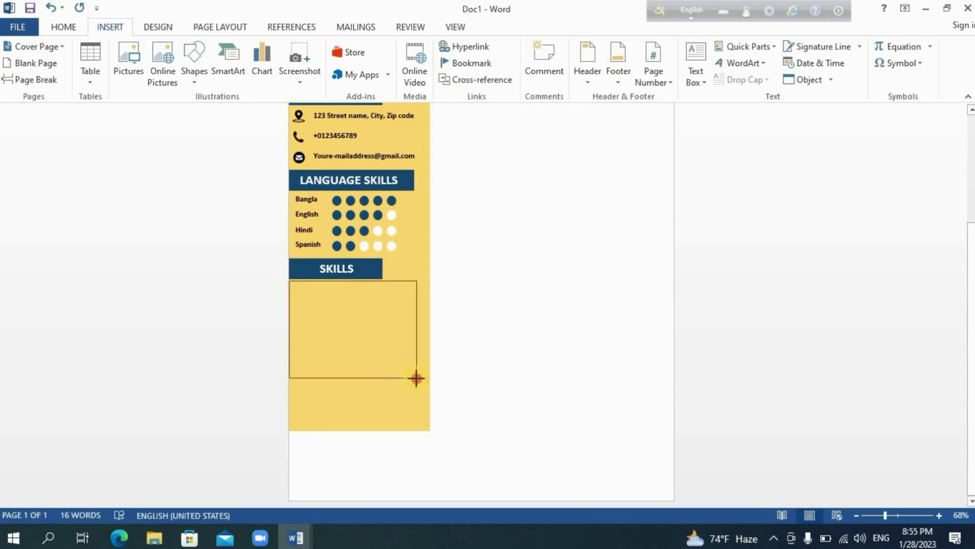
- Stretch the yellow sidebar to the page bottom and give the text box gold fill and outline
left_click(429, 429)
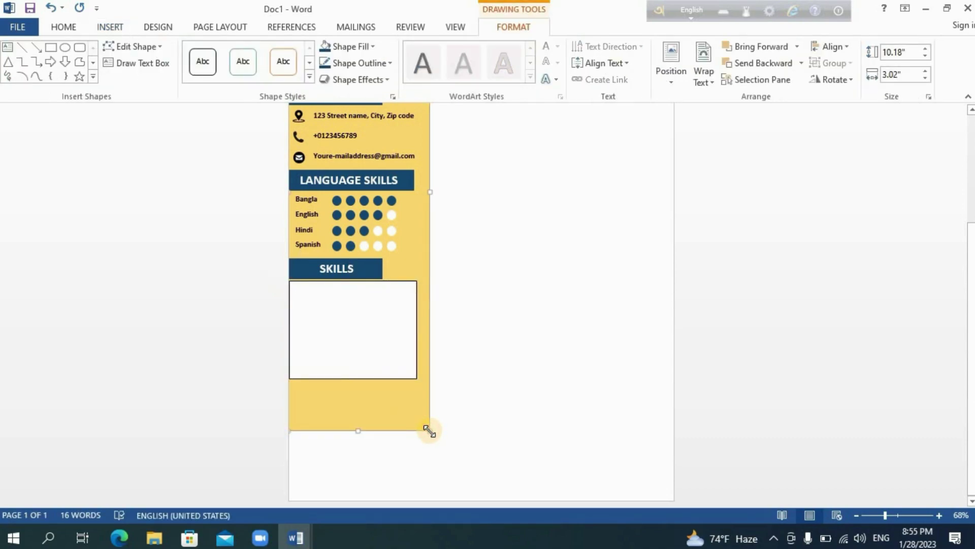
left_click_drag(428, 439, 427, 504)
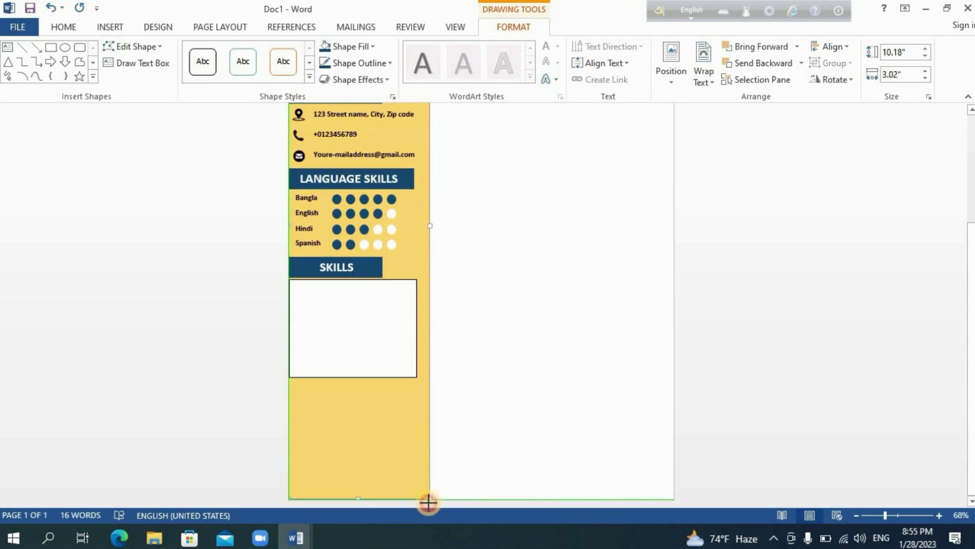
left_click(318, 305)
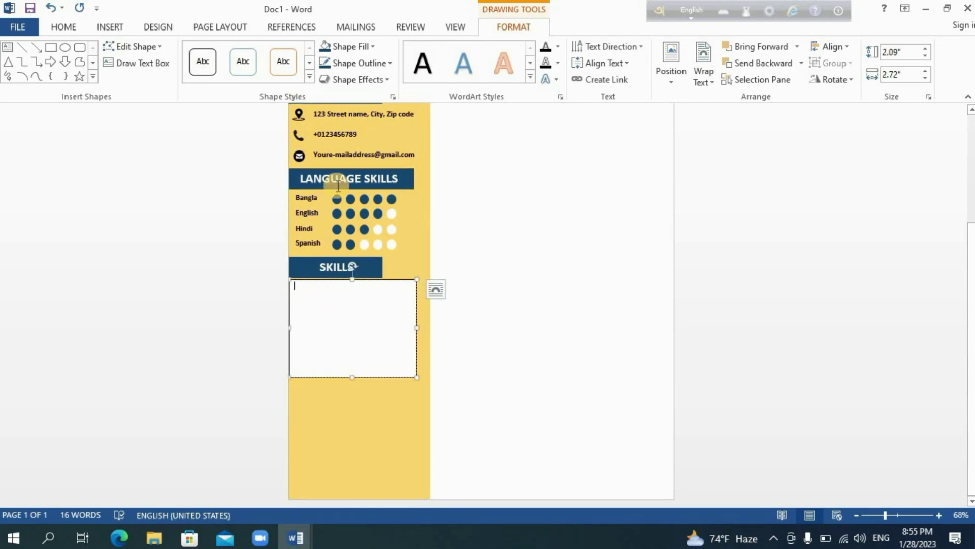
left_click(363, 48)
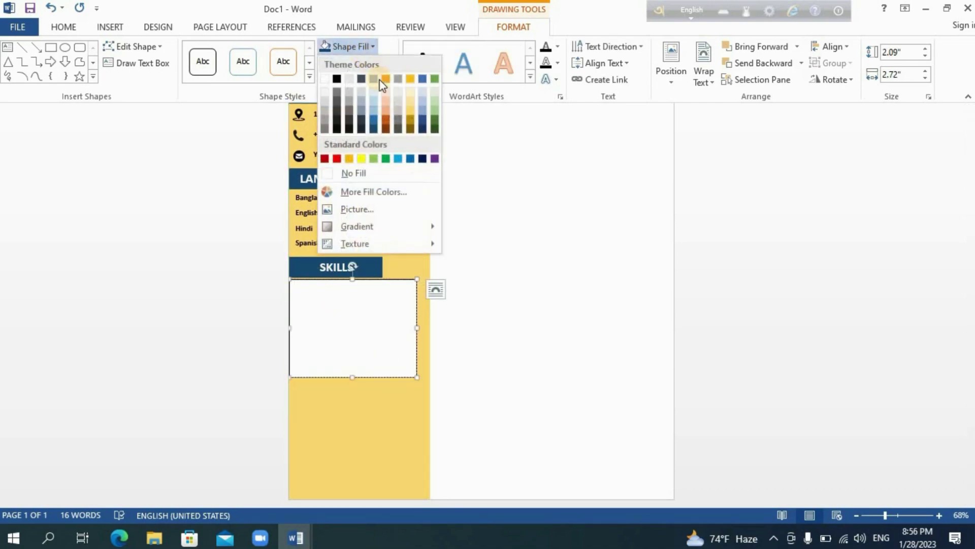
left_click(411, 116)
left_click(358, 63)
left_click(410, 128)
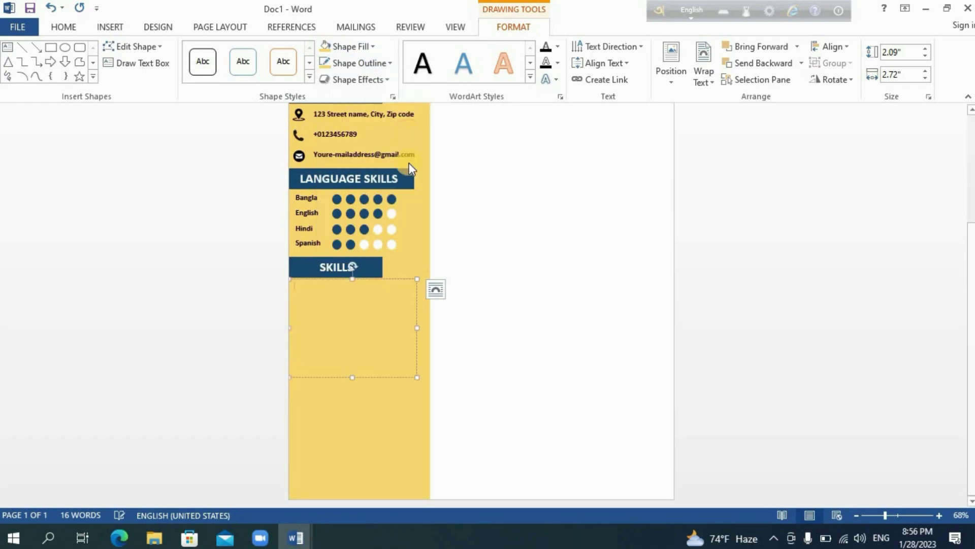
- Type Social Marketing, Online Marketing, IT Planning and Public Relation, formatted bold at 12 pt
type("Social Marketing")
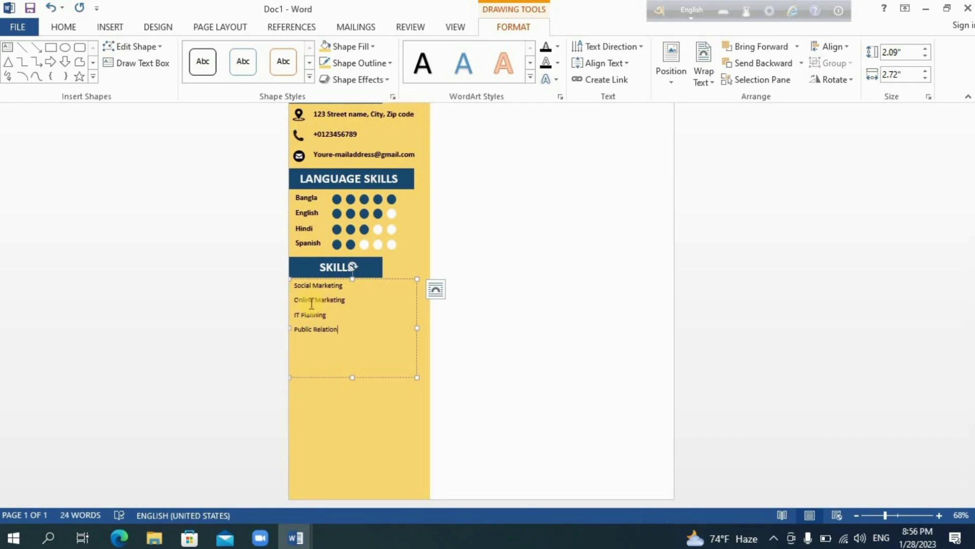
left_click(297, 285)
left_click_drag(297, 285, 327, 373)
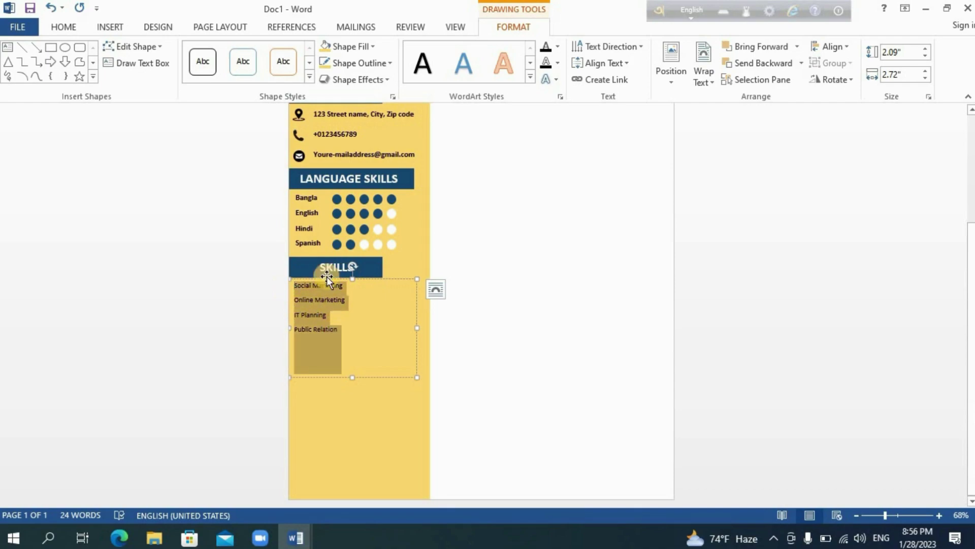
left_click(65, 26)
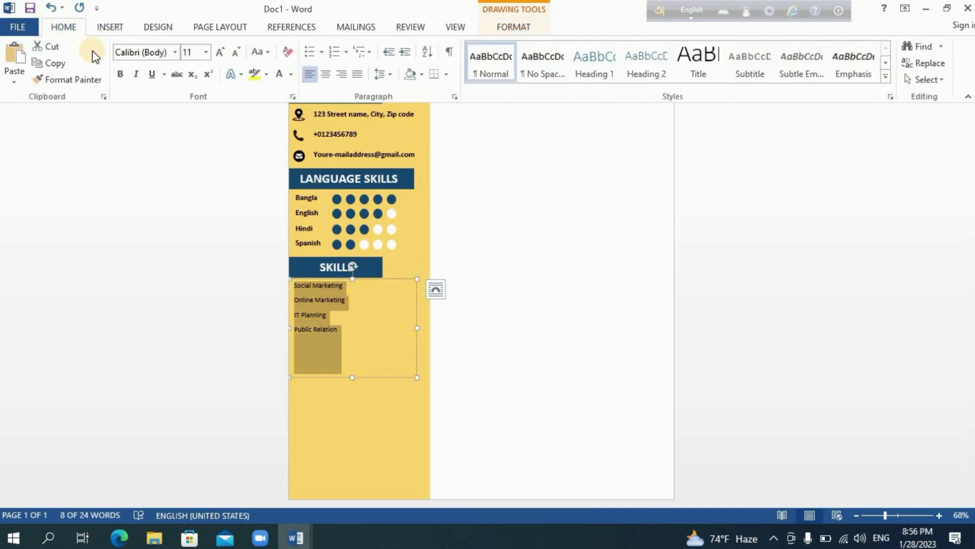
left_click(120, 74)
left_click(206, 52)
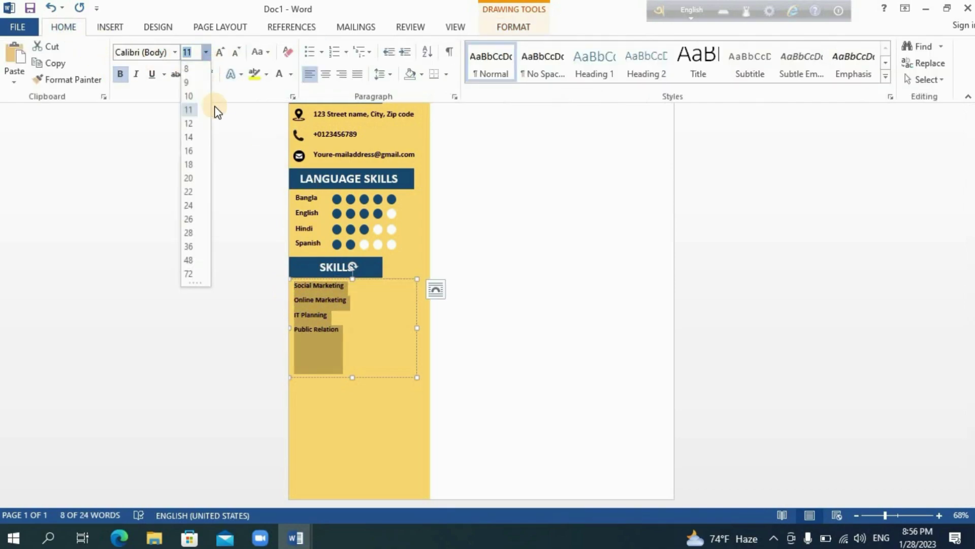
left_click(189, 123)
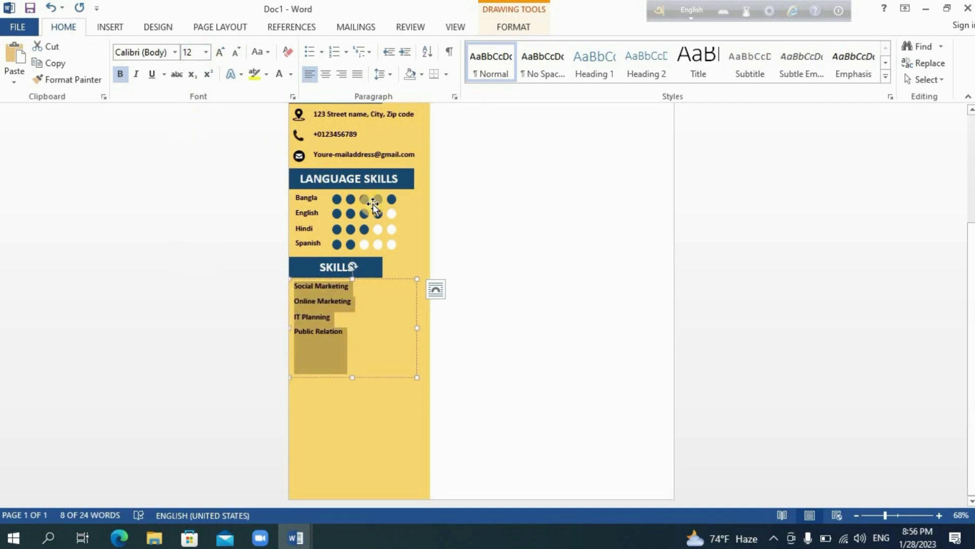
left_click(374, 212)
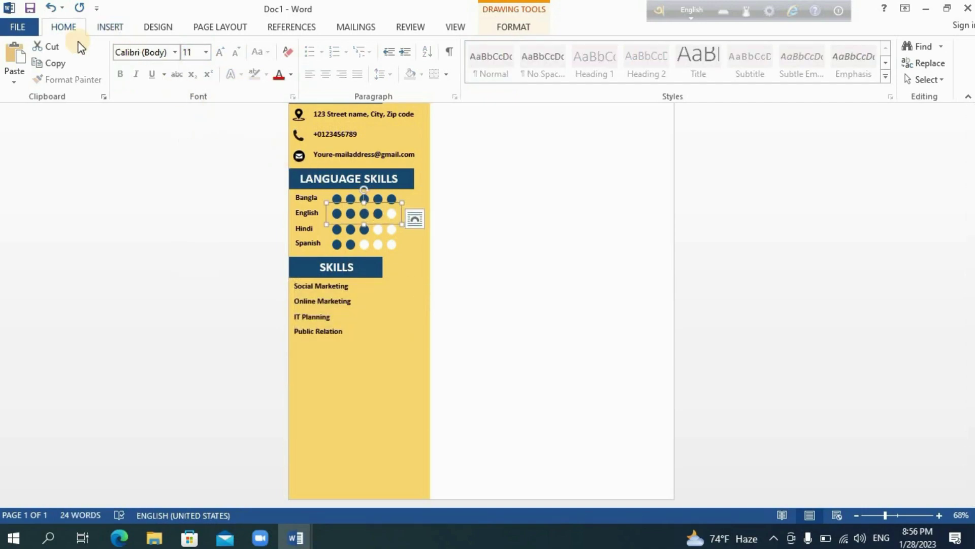
- Paste copies of the rating dots beside Social Marketing and Public Relation
left_click(20, 62)
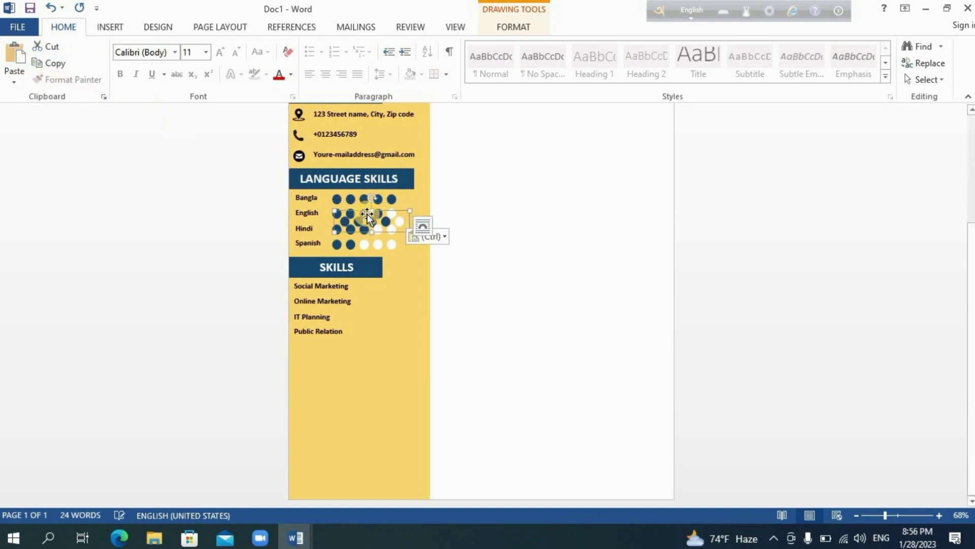
left_click_drag(367, 216, 386, 283)
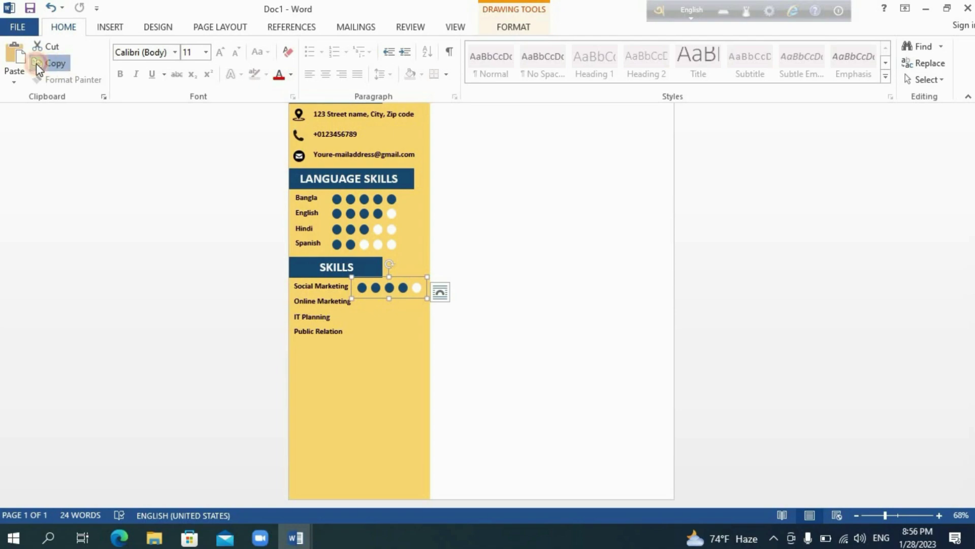
left_click(20, 62)
left_click(20, 62)
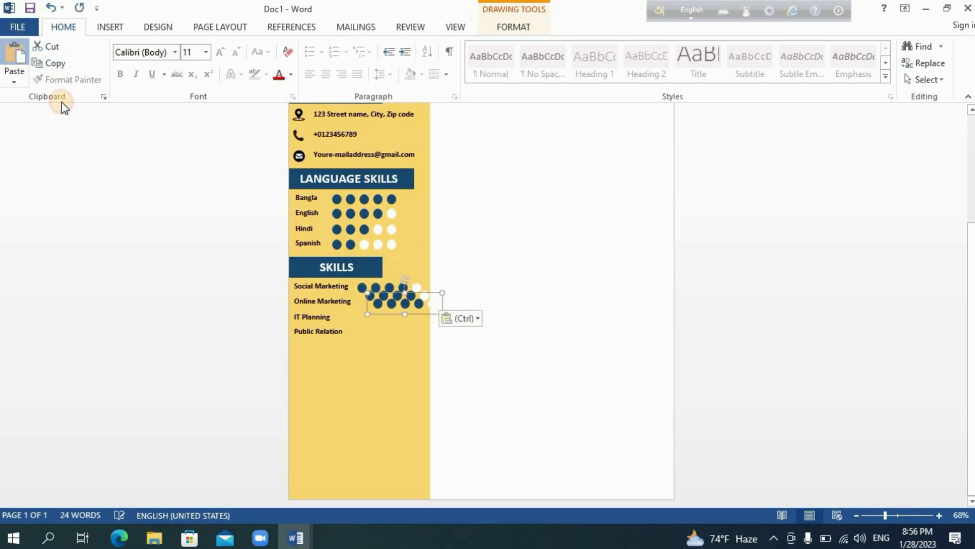
key("ctrl+v")
left_click(391, 330)
mouse_move(391, 330)
left_mouse_down()
mouse_move(376, 333)
mouse_move(374, 285)
mouse_move(387, 321)
left_mouse_up()
- Position the dot groups for Online Marketing and IT Planning, and nudge the Public Relation dots into line
left_click(377, 306)
left_click(383, 297)
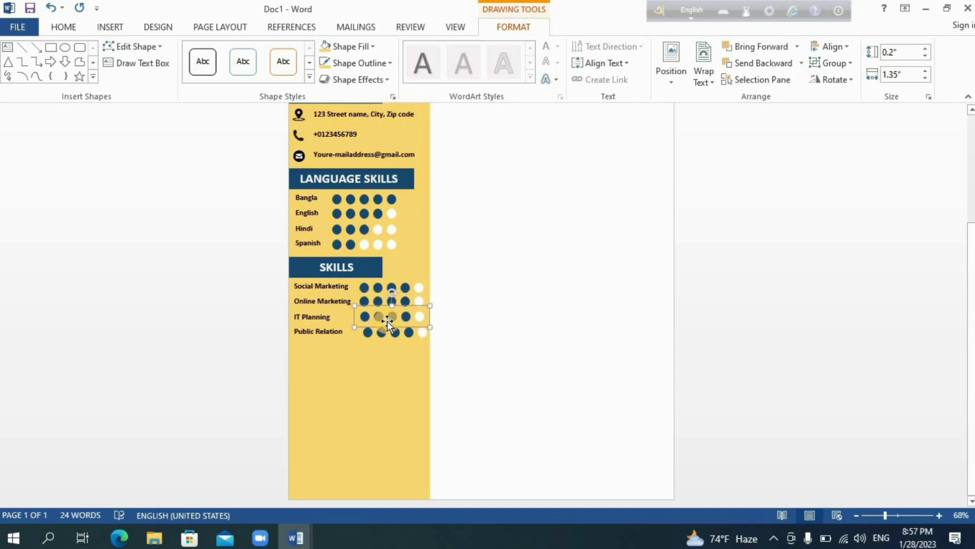
left_click(390, 335)
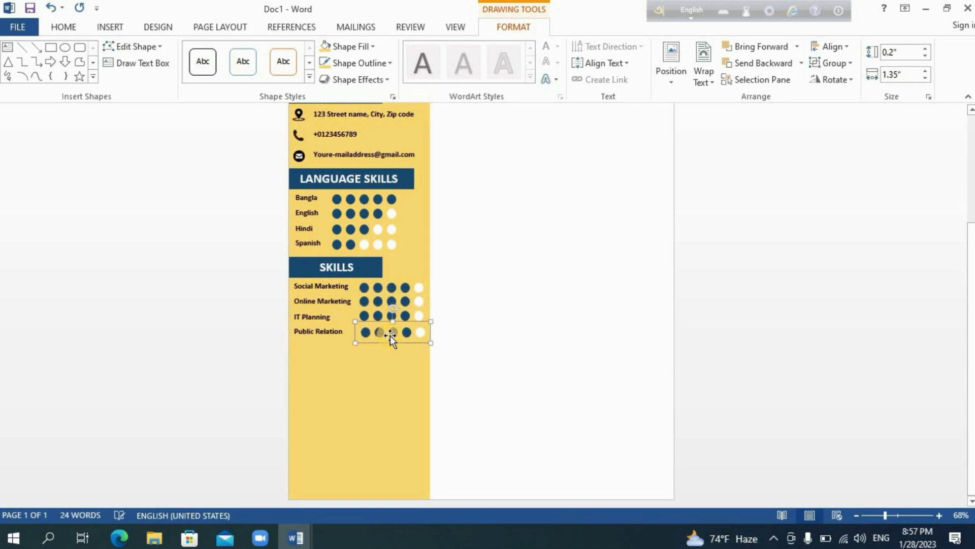
left_click_drag(390, 336, 389, 334)
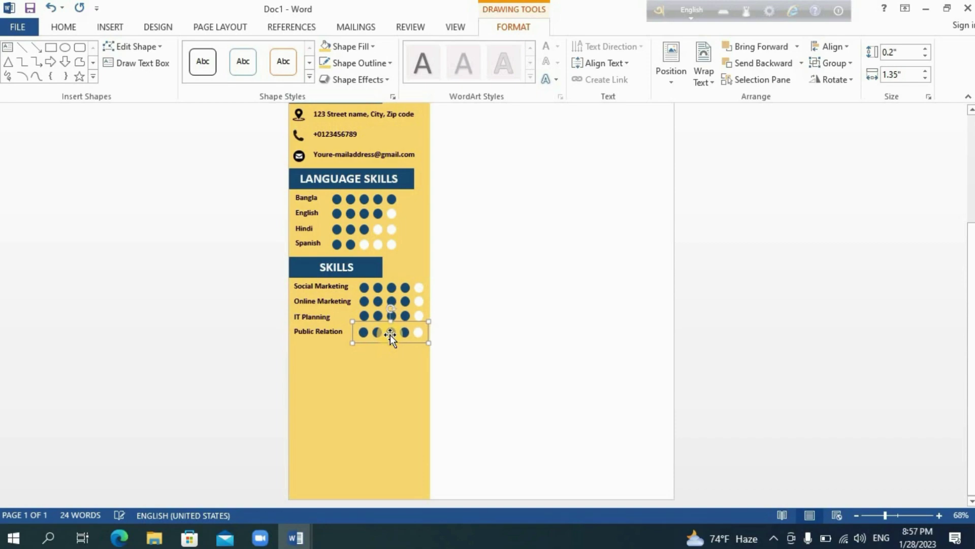
left_click(438, 370)
scroll(438, 370, "up", 3)
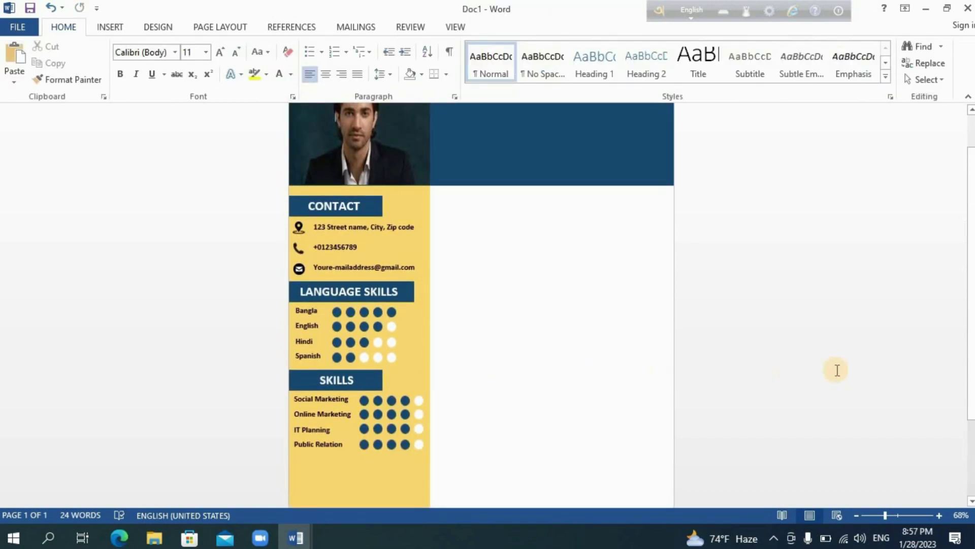
- Align the Public Relation dot group with the skill rows above
left_click_drag(971, 353, 971, 429)
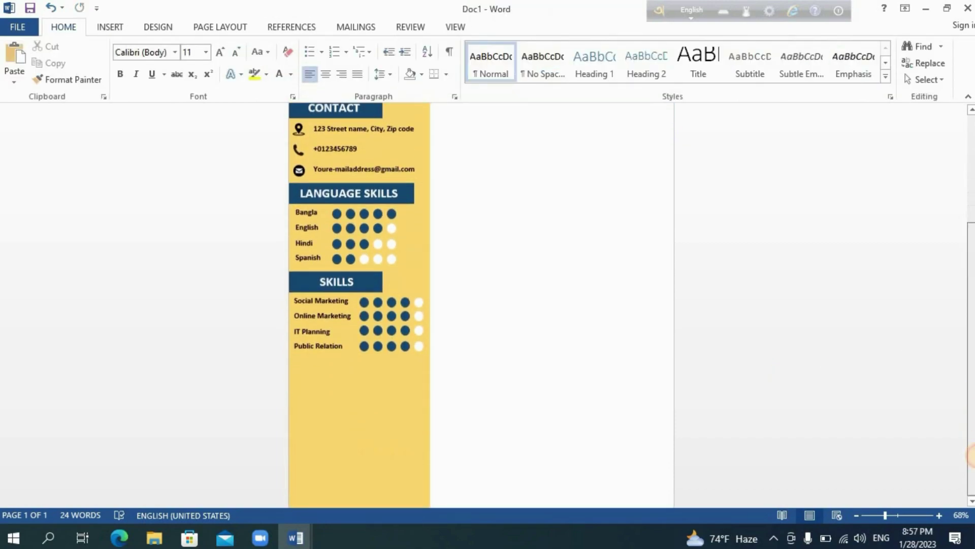
left_click(380, 306)
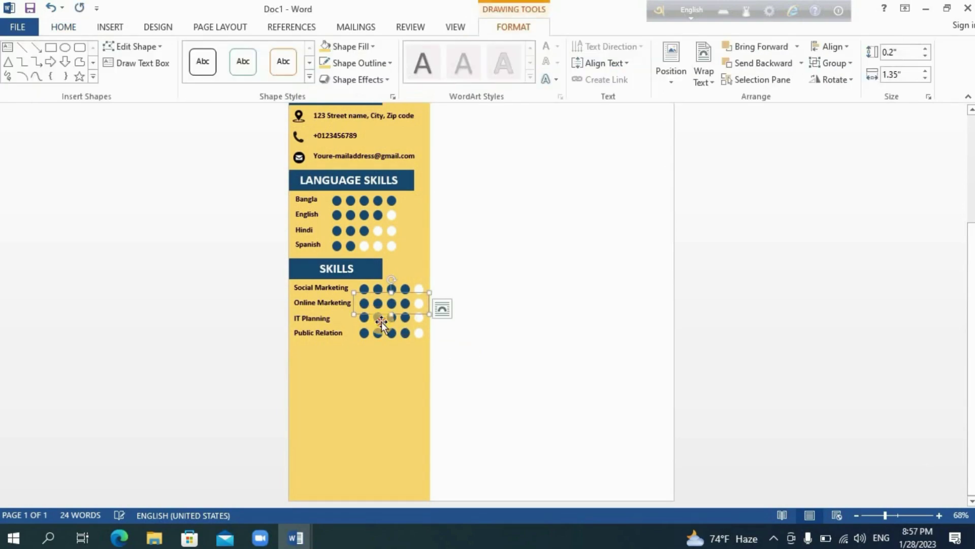
left_click(382, 322)
left_click(385, 334)
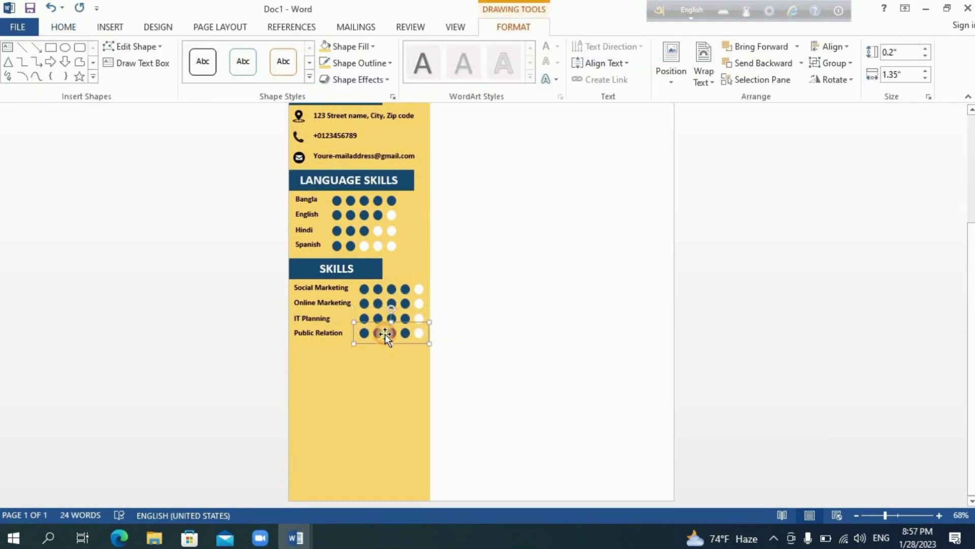
left_click_drag(385, 334, 384, 335)
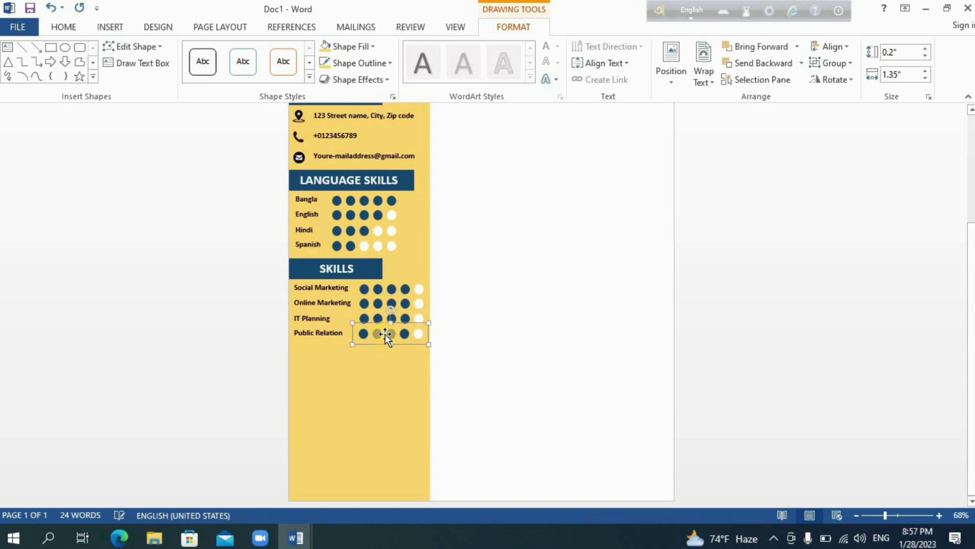
- Turn the fourth Online Marketing dot white with a matching outline
left_click(416, 291)
left_click(408, 303)
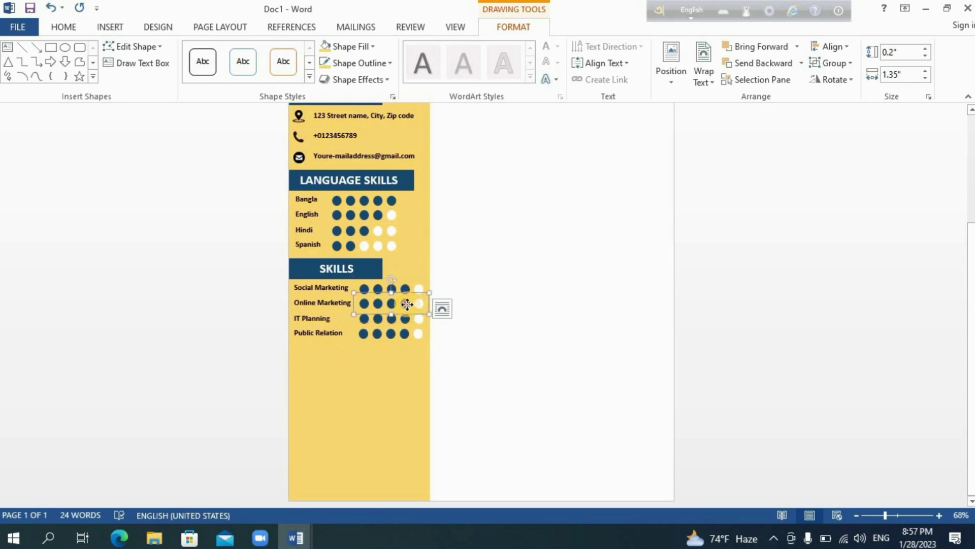
left_click(346, 47)
left_click(328, 77)
left_click(340, 62)
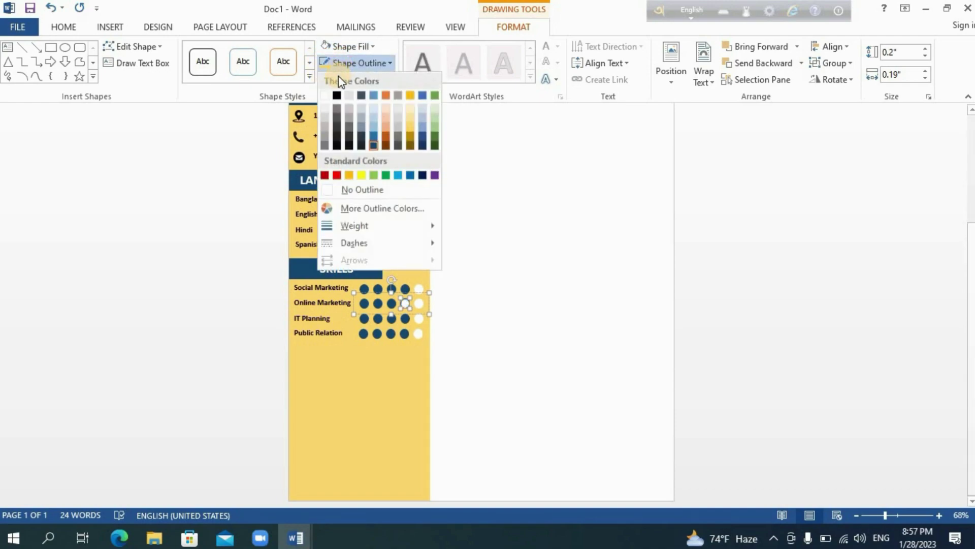
left_click(346, 142)
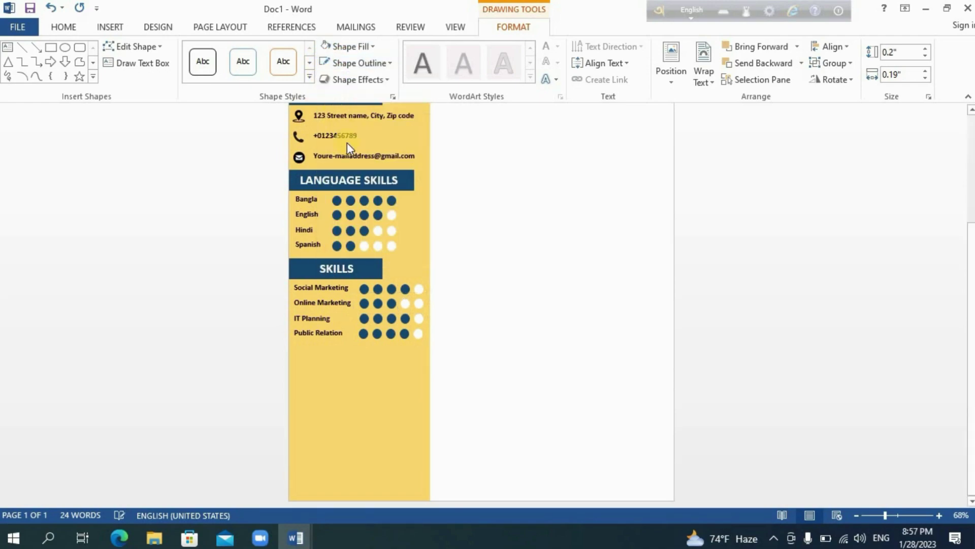
- Adjust the IT Planning and Public Relation dots to show two and three filled ratings
left_click(405, 316)
left_click(405, 318)
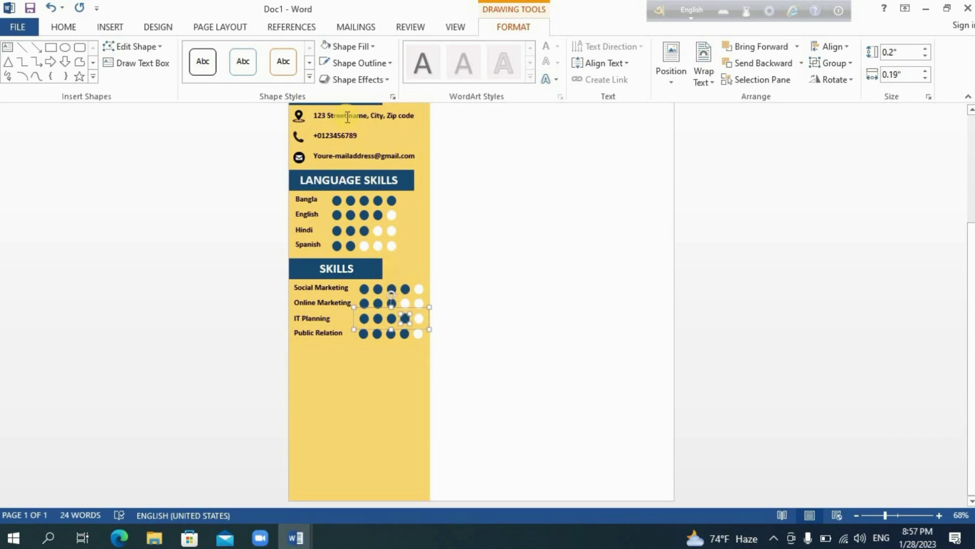
left_click(393, 316)
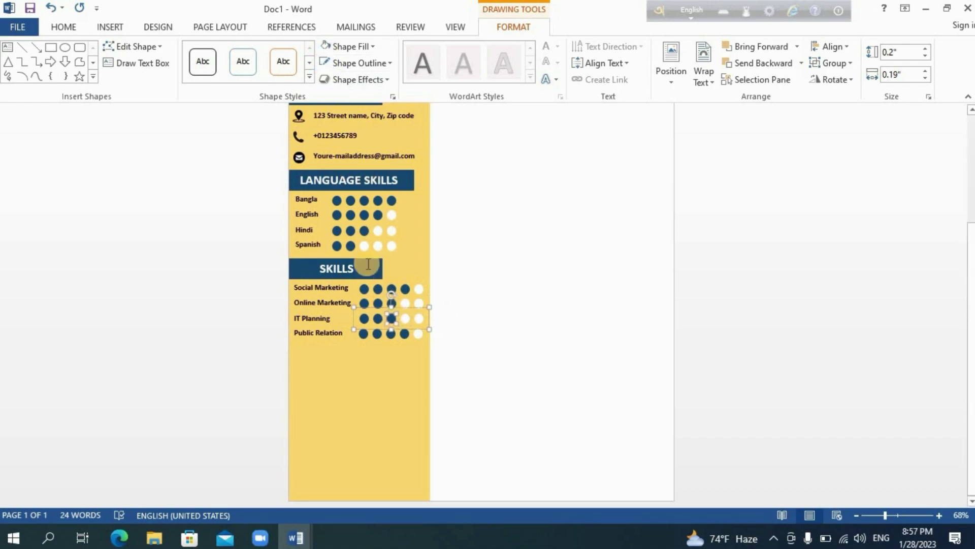
left_click(407, 333)
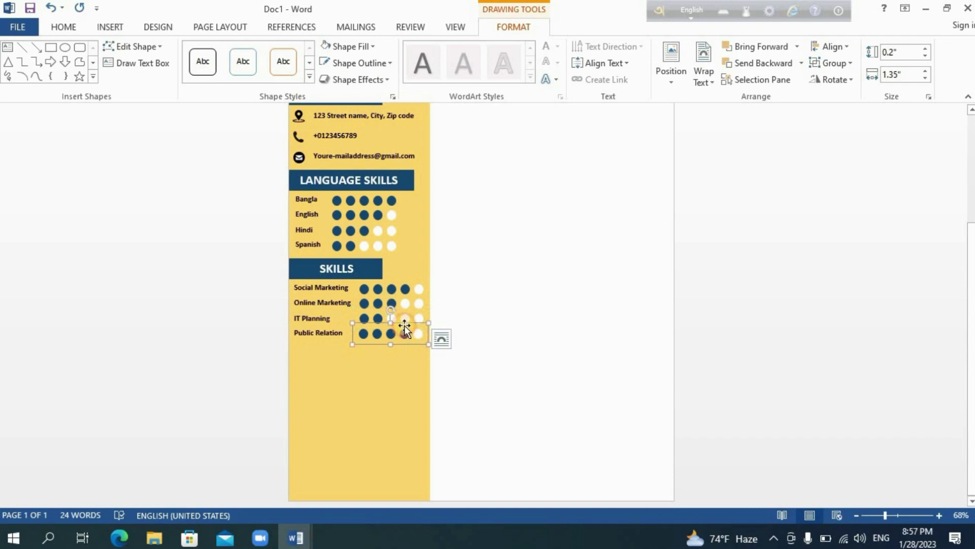
left_click(404, 332)
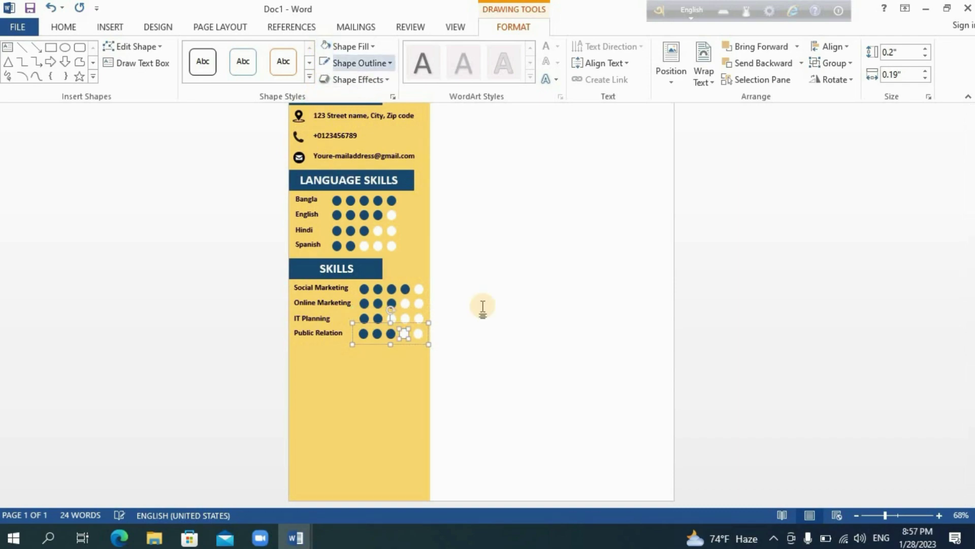
left_click(500, 386)
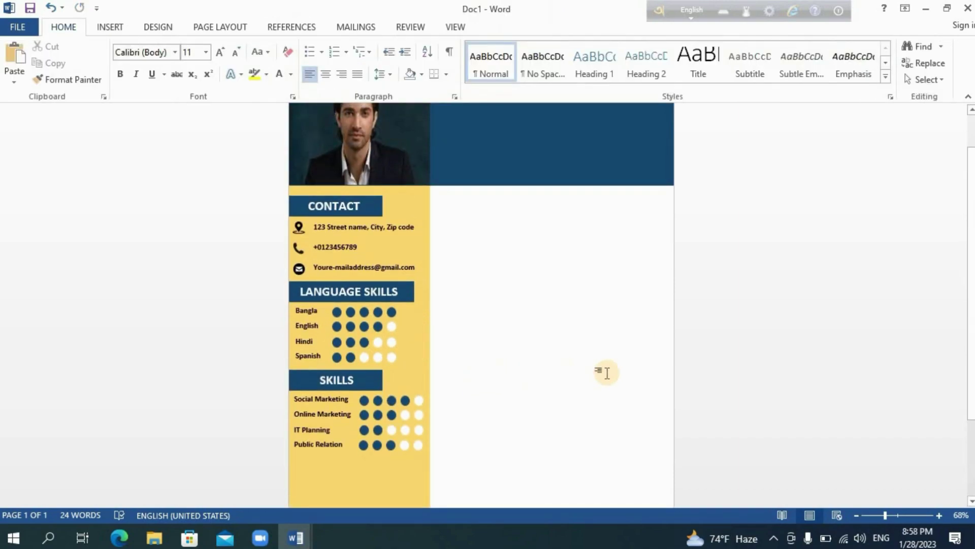
scroll(745, 390, "down", 3)
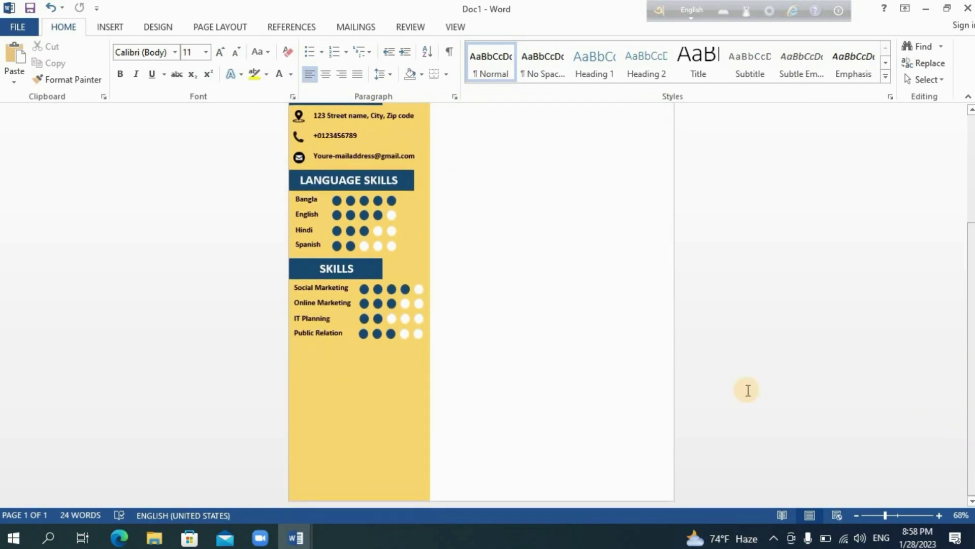
left_click(367, 277)
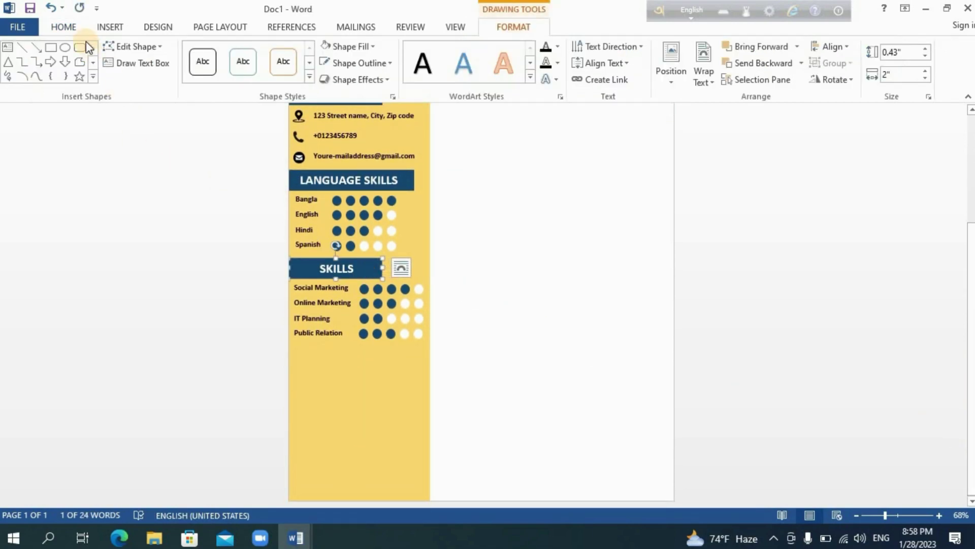
- Duplicate the SKILLS heading below Public Relation and retitle the copy 'REFERENCES'
left_click(64, 27)
left_click(46, 65)
key("ctrl+v")
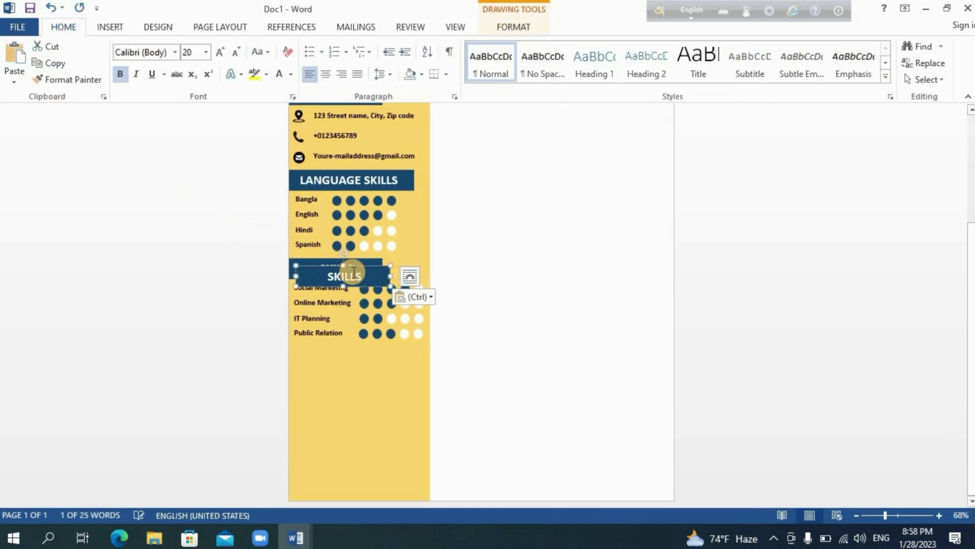
left_click_drag(363, 290, 356, 361)
left_click(359, 354)
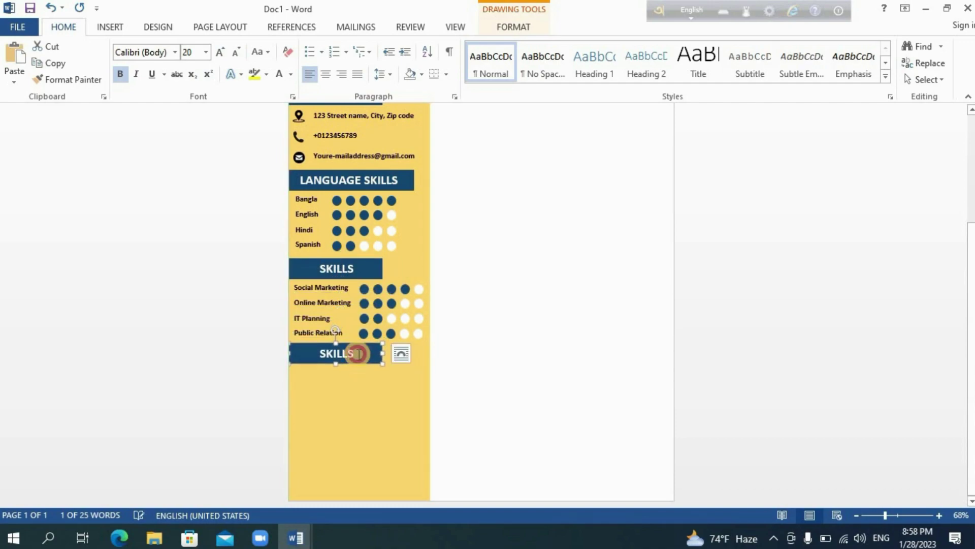
key("BackSpace")
key("BackSpace")
key("BackSpace")
key("BackSpace")
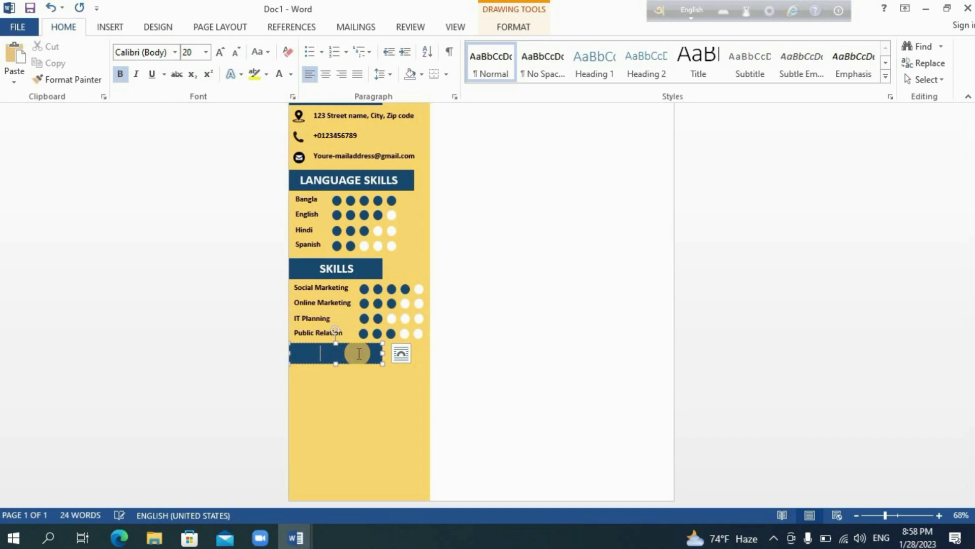
type("REFERENCES")
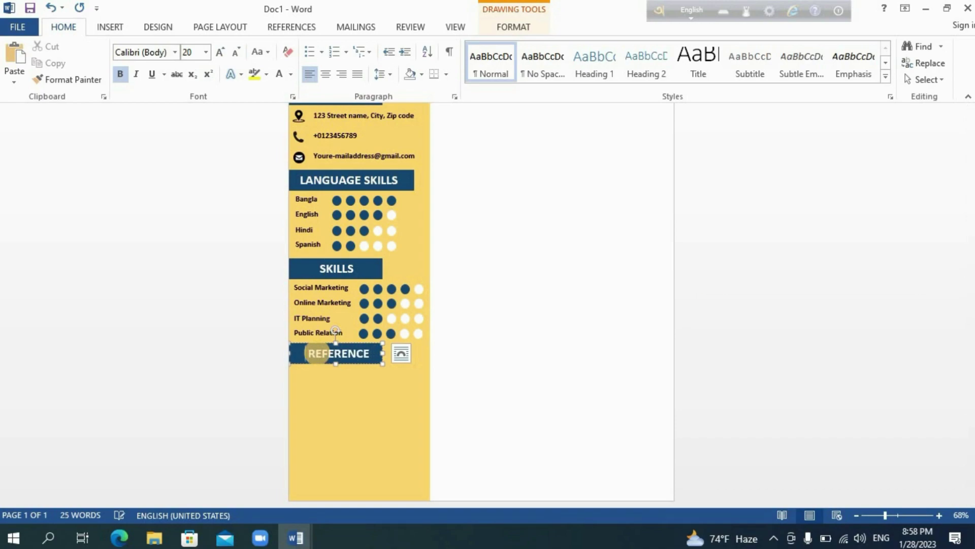
left_click(470, 417)
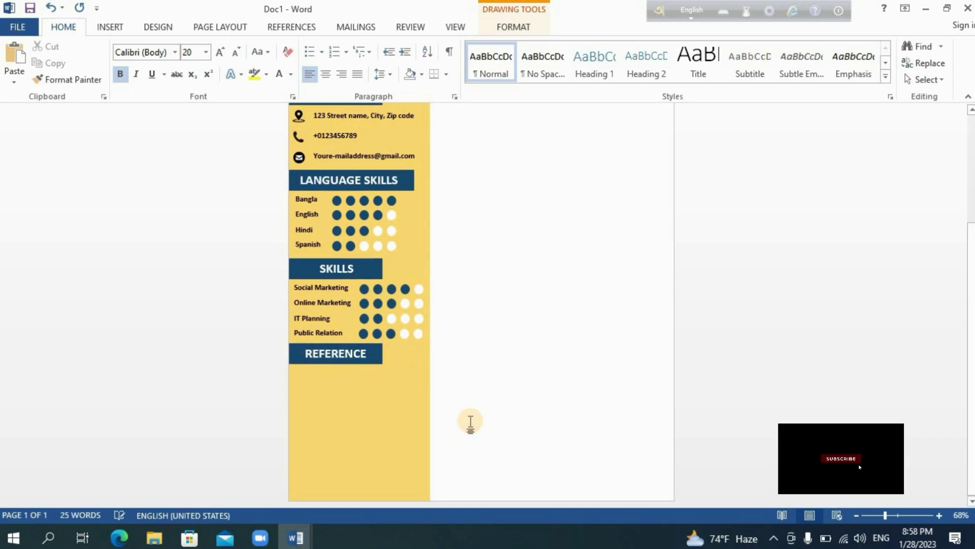
scroll(542, 397, "up", 3)
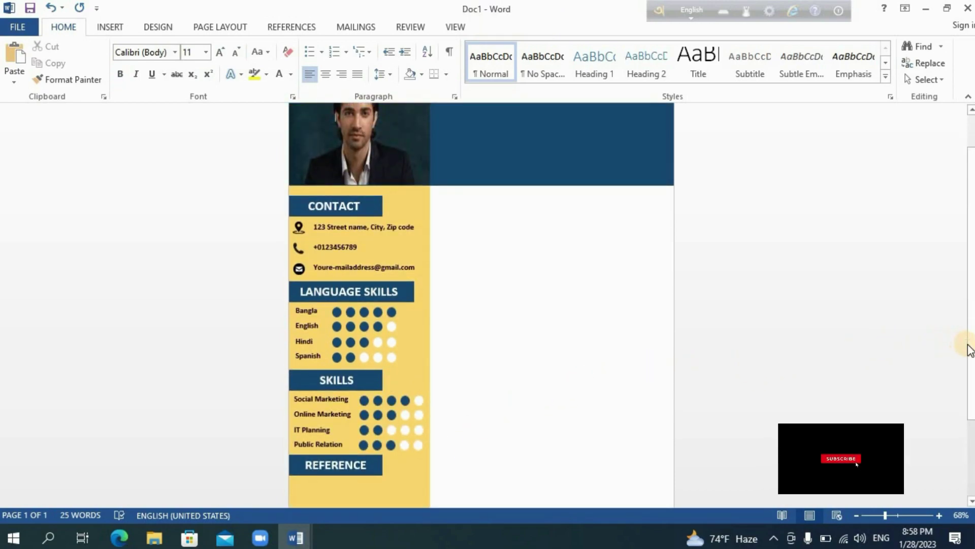
left_click_drag(971, 400, 972, 485)
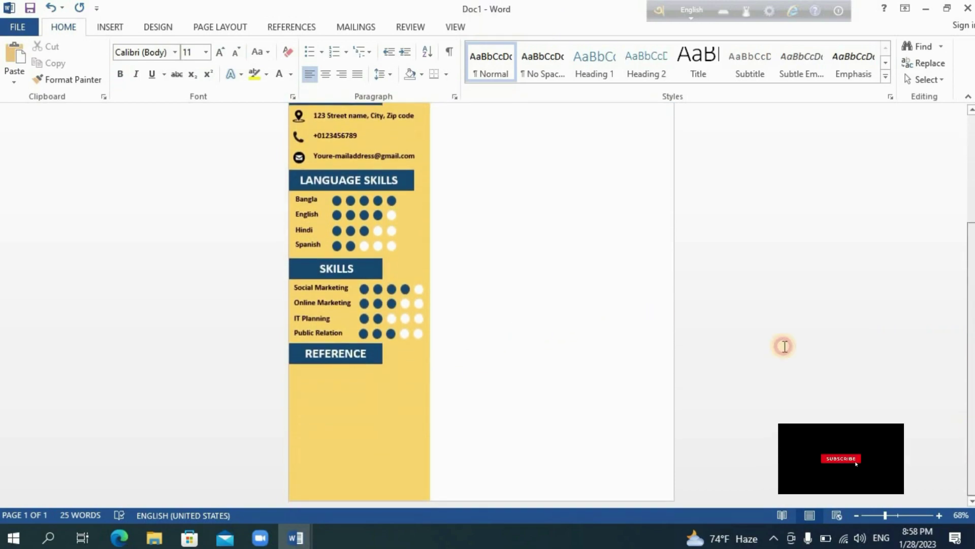
- Draw a custom text box under the REFERENCE heading
left_click(109, 27)
left_click(697, 76)
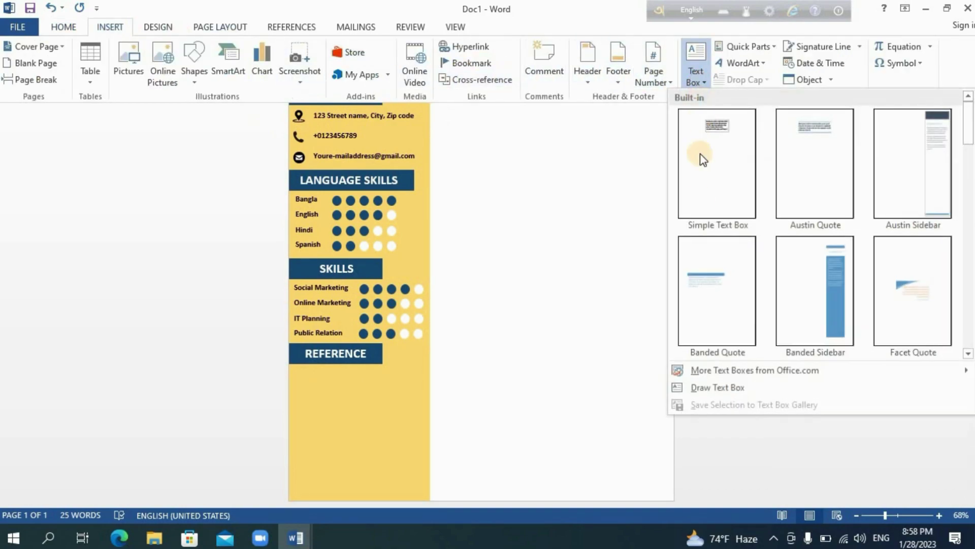
left_click(717, 387)
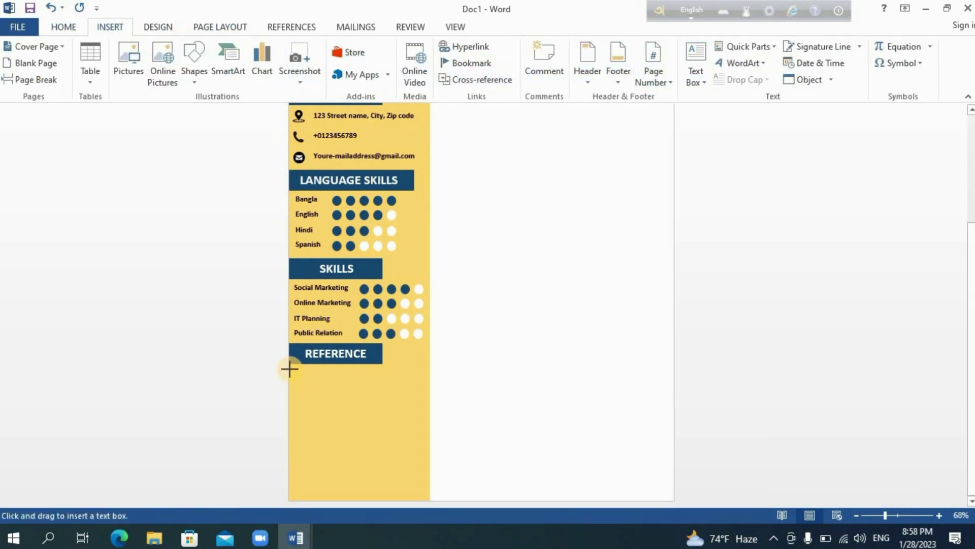
mouse_move(289, 364)
left_mouse_down()
mouse_move(361, 464)
mouse_move(423, 486)
left_mouse_up()
- Copy the reference details, from name through phone line, in the Education document
mouse_move(295, 529)
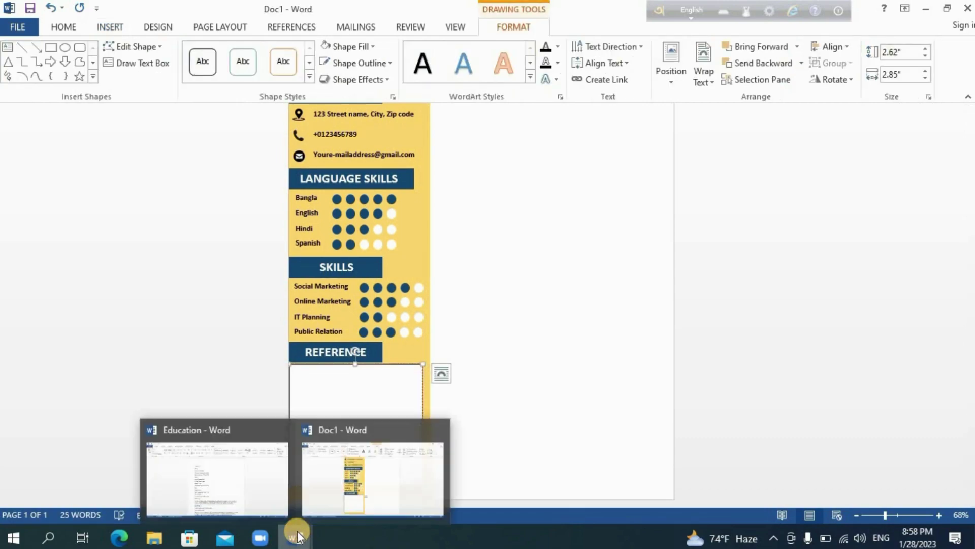
left_click(261, 481)
left_click_drag(972, 186, 971, 371)
left_click_drag(365, 239, 331, 206)
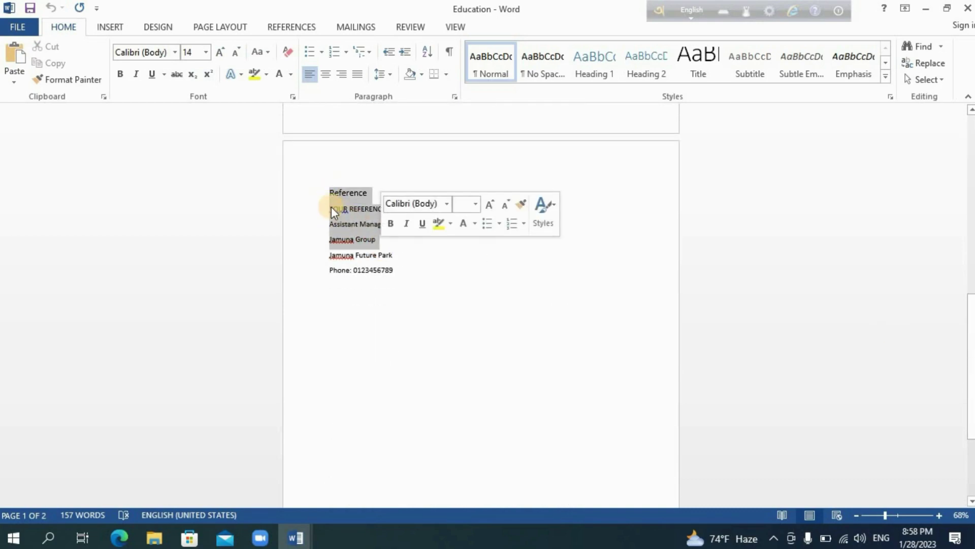
left_click(331, 206)
left_click_drag(351, 238, 398, 273)
key("ctrl+c")
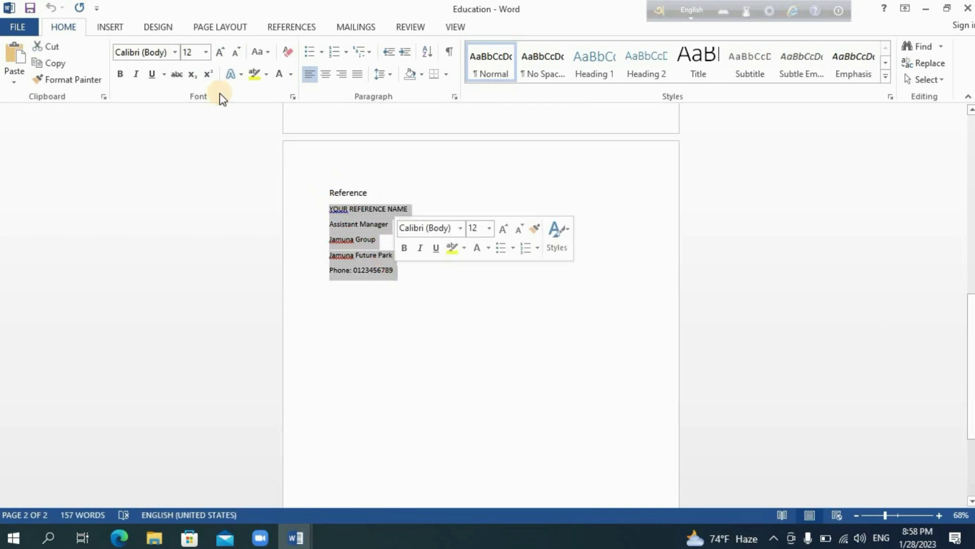
left_click(53, 64)
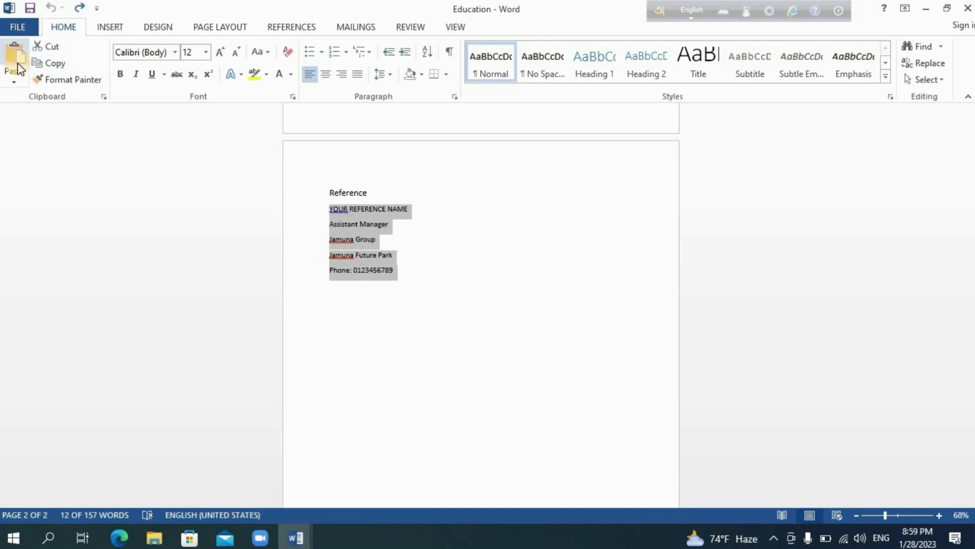
left_click(48, 66)
- Back in Doc1, give the reference box a gold fill and gold outline
mouse_move(296, 535)
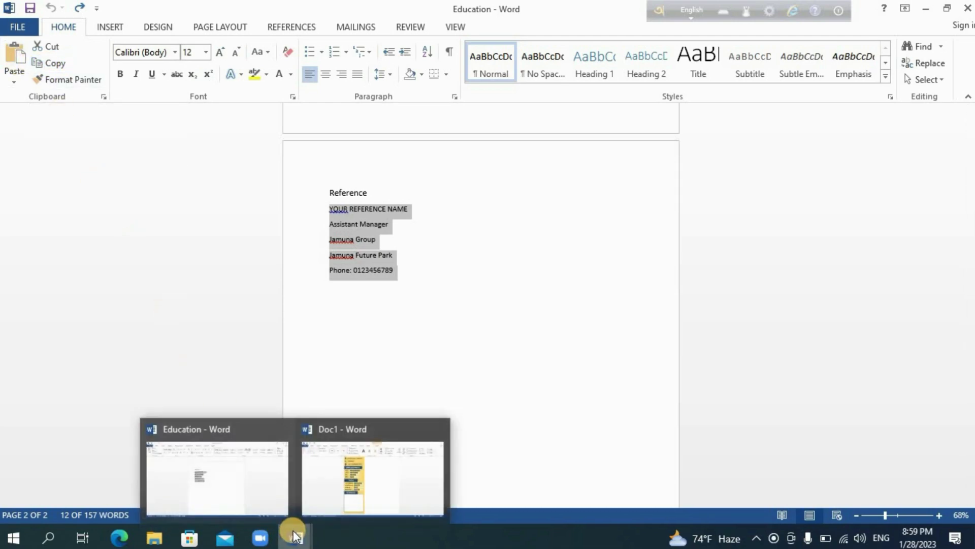
left_click(337, 495)
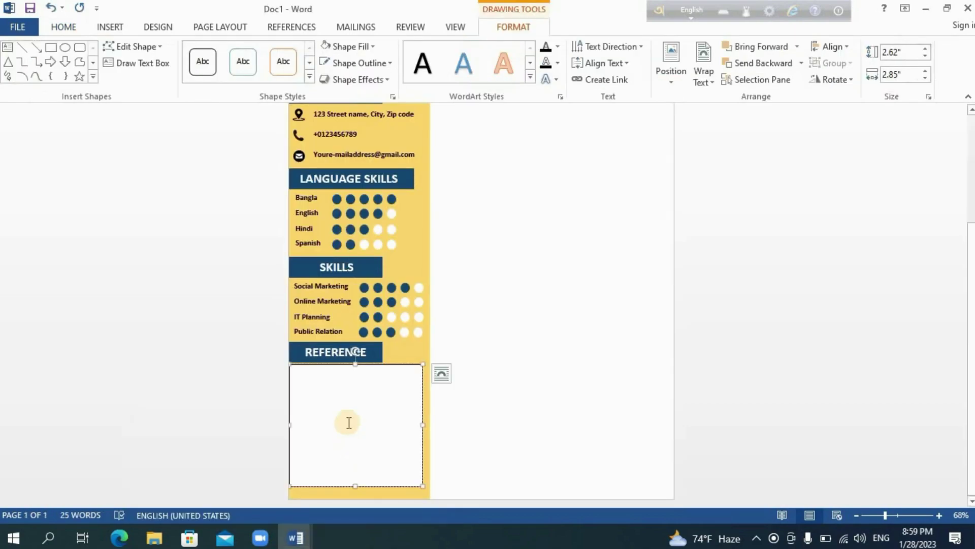
left_click(336, 48)
left_click(411, 107)
left_click(362, 65)
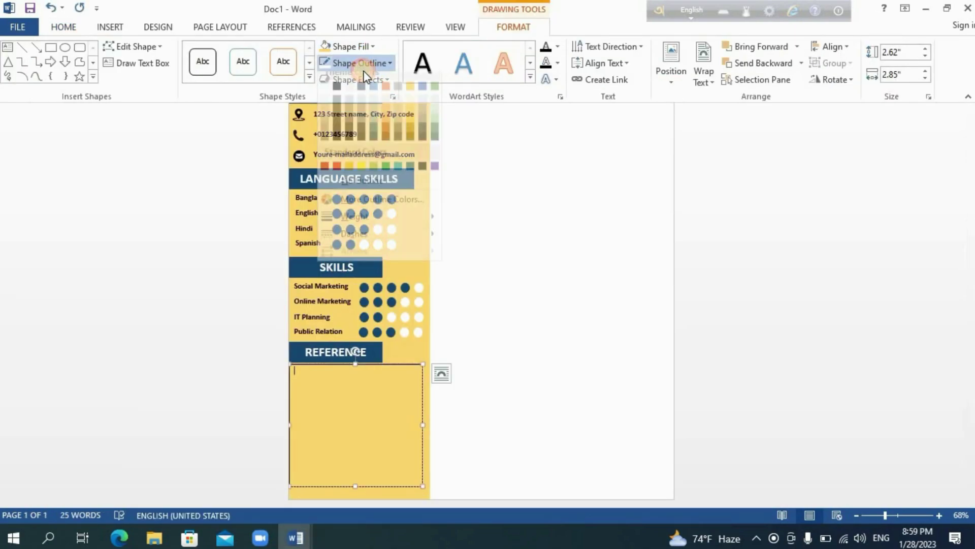
left_click(410, 126)
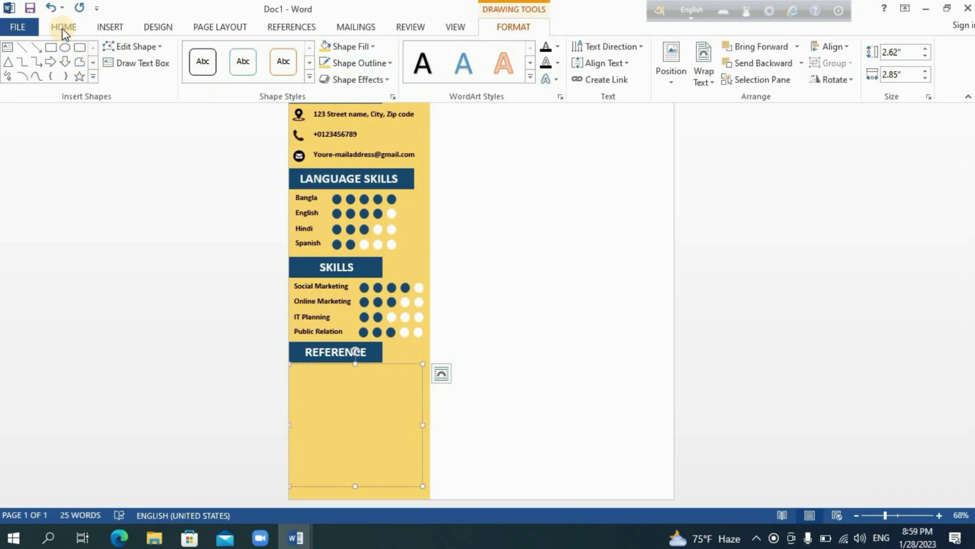
- Paste the five reference detail lines into the box and make them bold
left_click(44, 33)
left_click(14, 54)
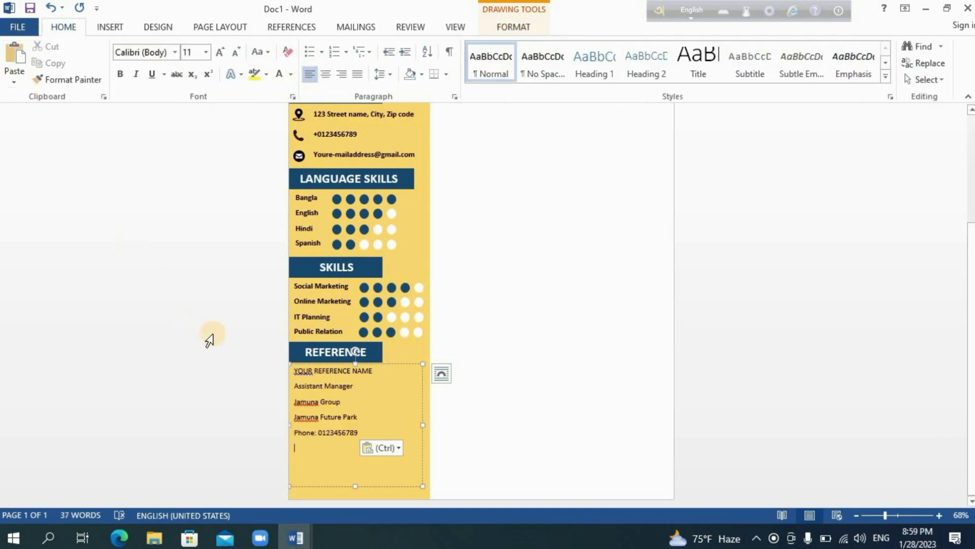
left_click_drag(296, 372, 359, 433)
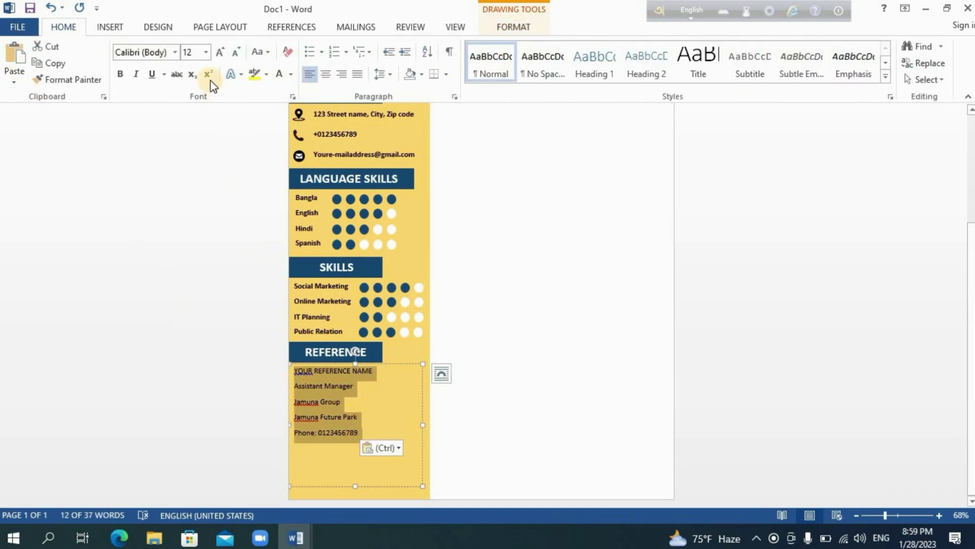
left_click(120, 74)
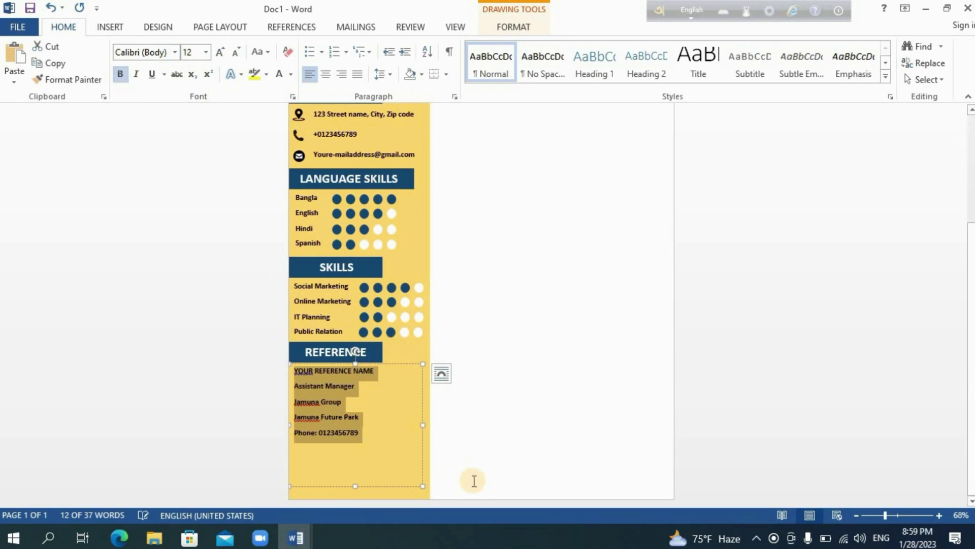
left_click(472, 449)
scroll(488, 432, "up", 2)
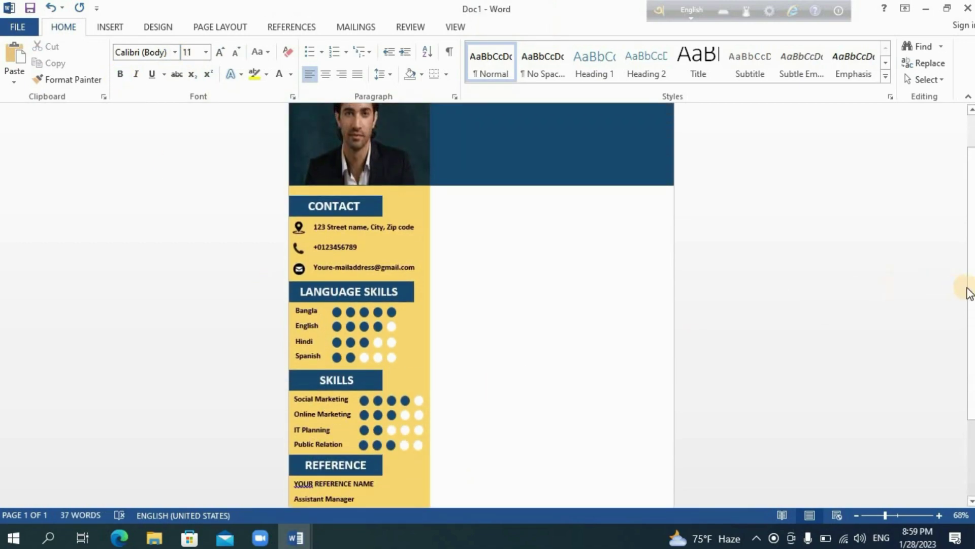
scroll(972, 365, "down", 3)
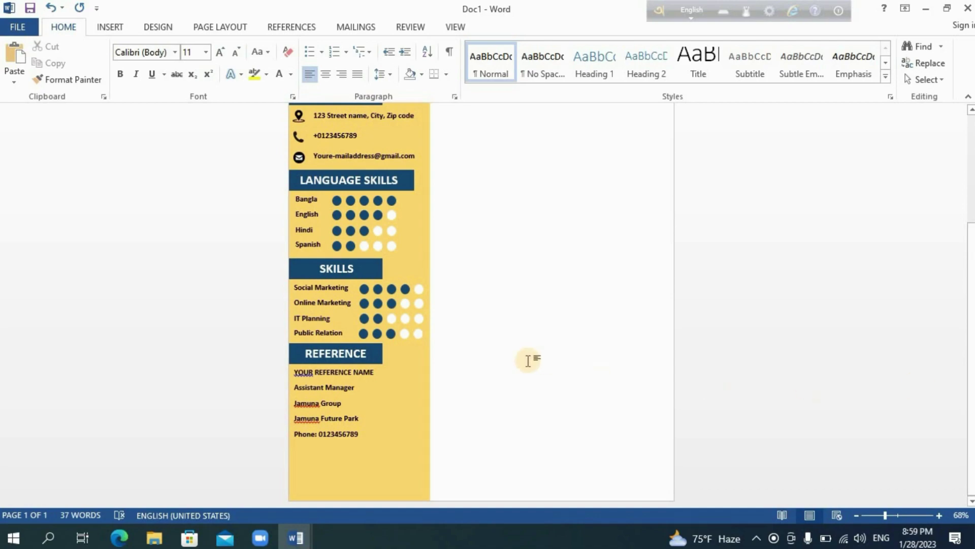
- Check the Public Relation rating dots while reviewing the sidebar
left_click(399, 339)
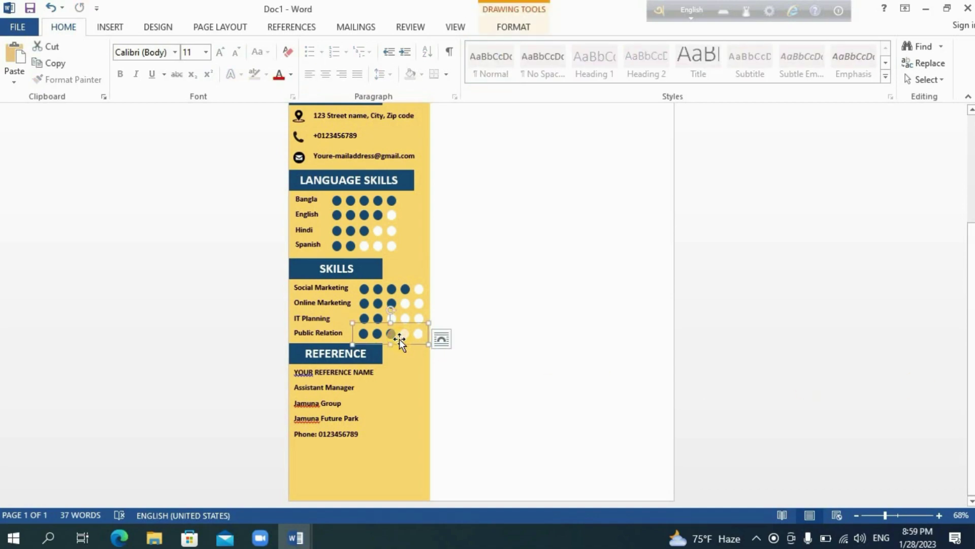
left_click(489, 409)
scroll(480, 403, "up", 3)
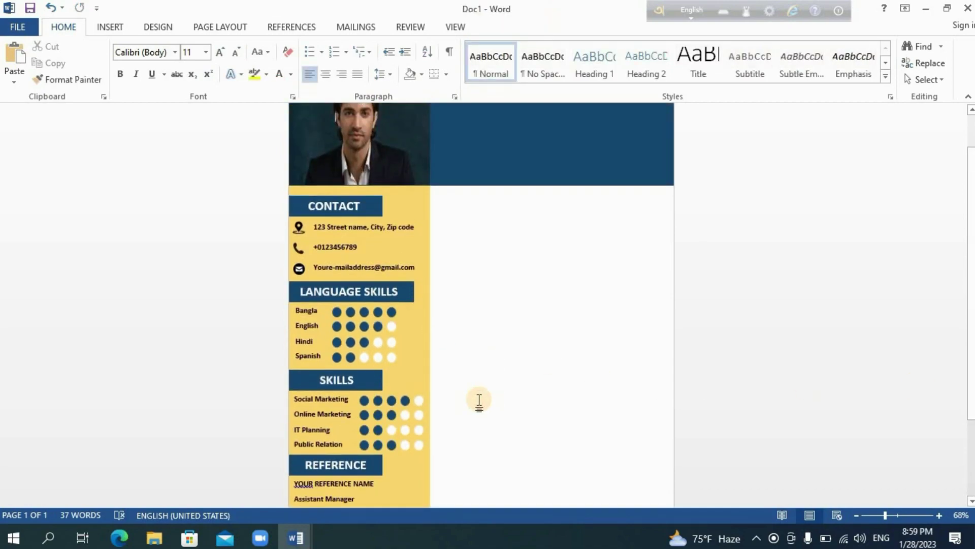
scroll(710, 235, "up", 2)
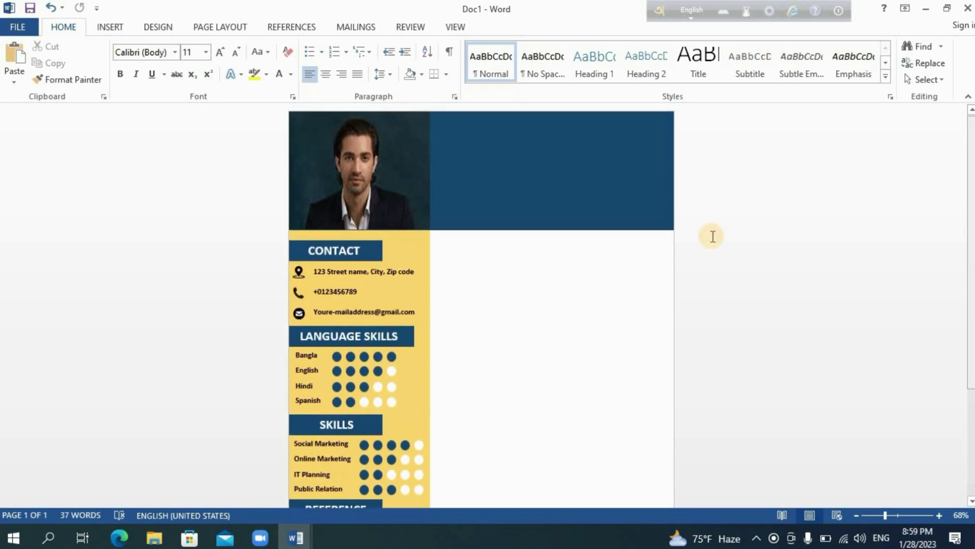
left_click(111, 27)
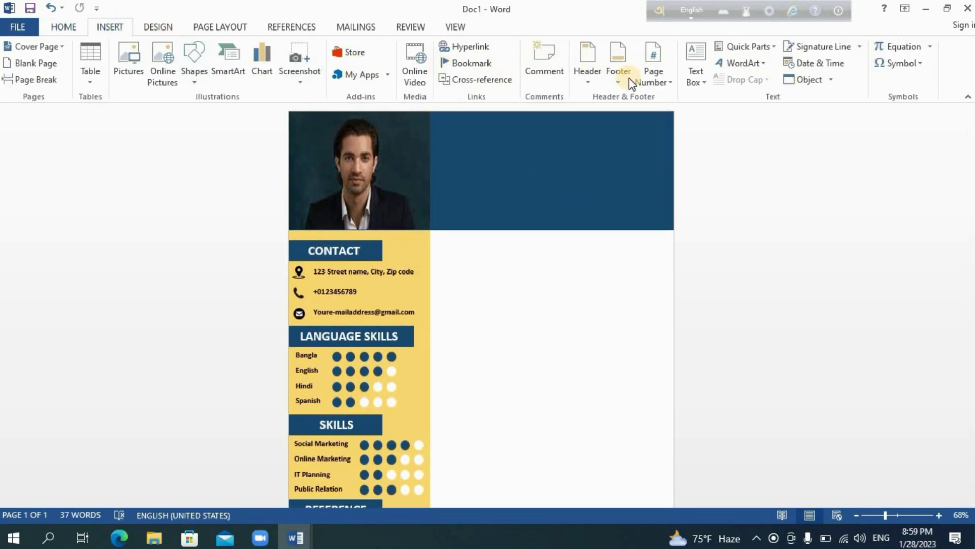
- Draw a text box on the blue header beside the photo and type the person's name
left_click(694, 77)
left_click(731, 389)
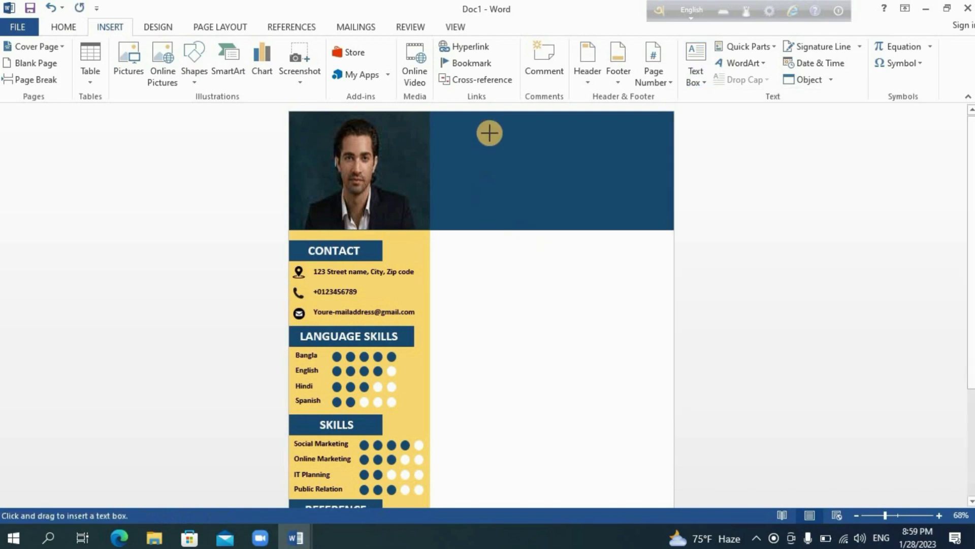
mouse_move(493, 133)
left_mouse_down()
mouse_move(592, 189)
mouse_move(655, 186)
left_mouse_up()
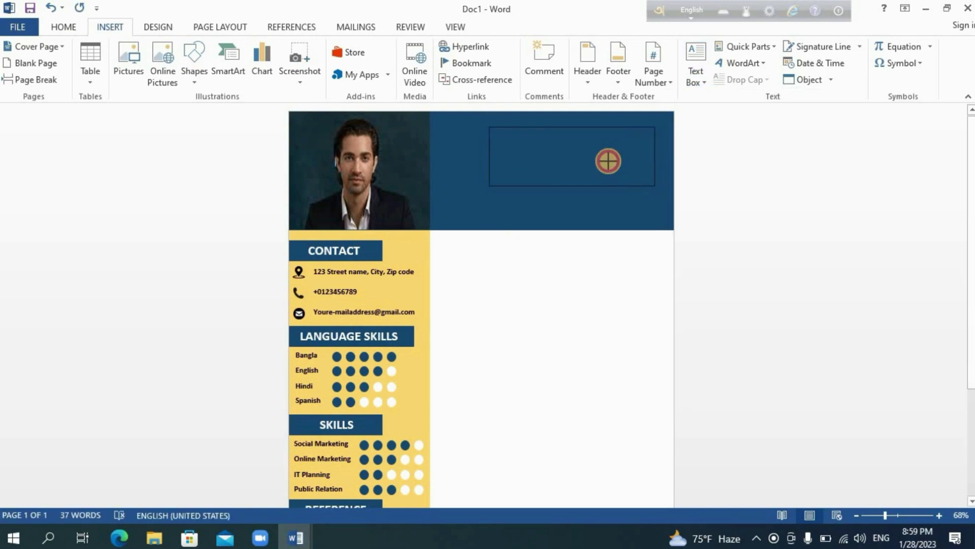
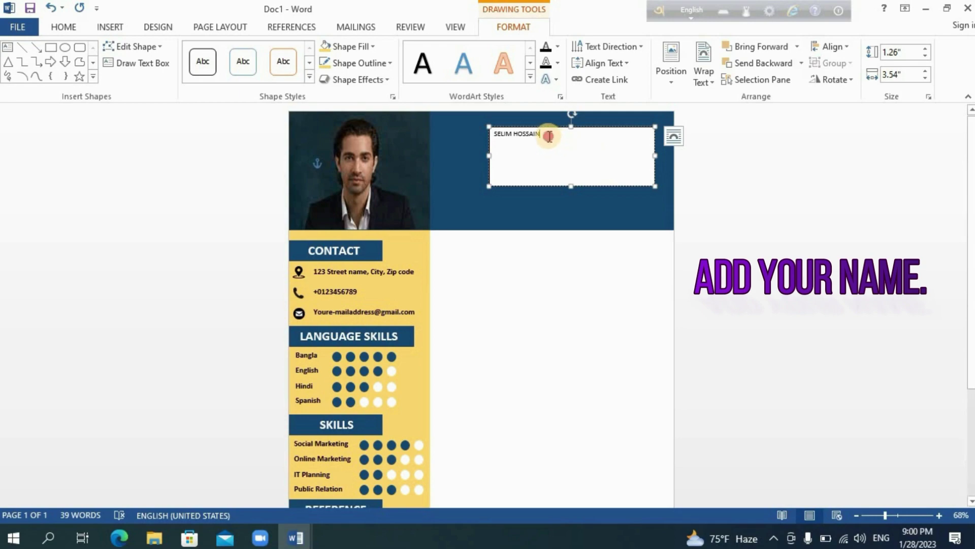
- Give the name box a dark blue fill and matching dark blue outline
left_click_drag(540, 134, 495, 135)
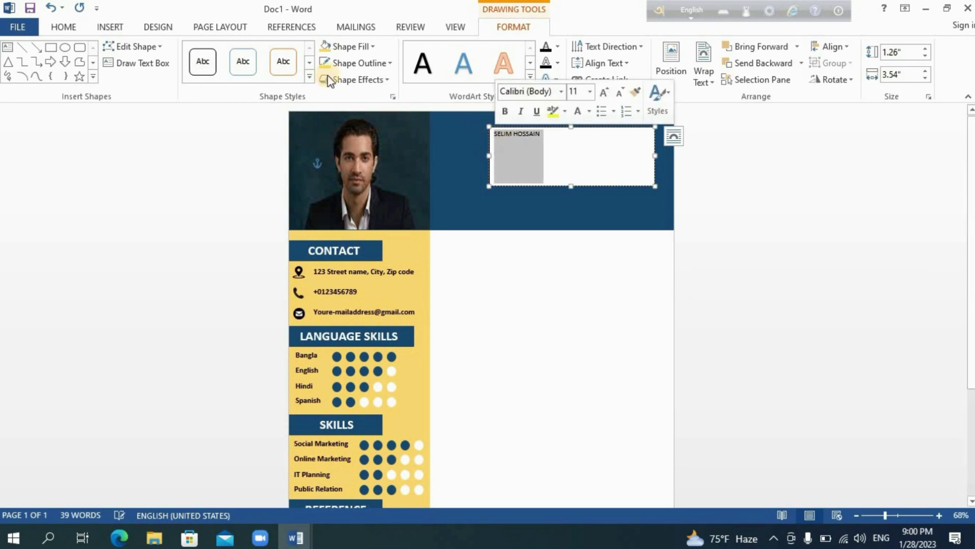
left_click(345, 46)
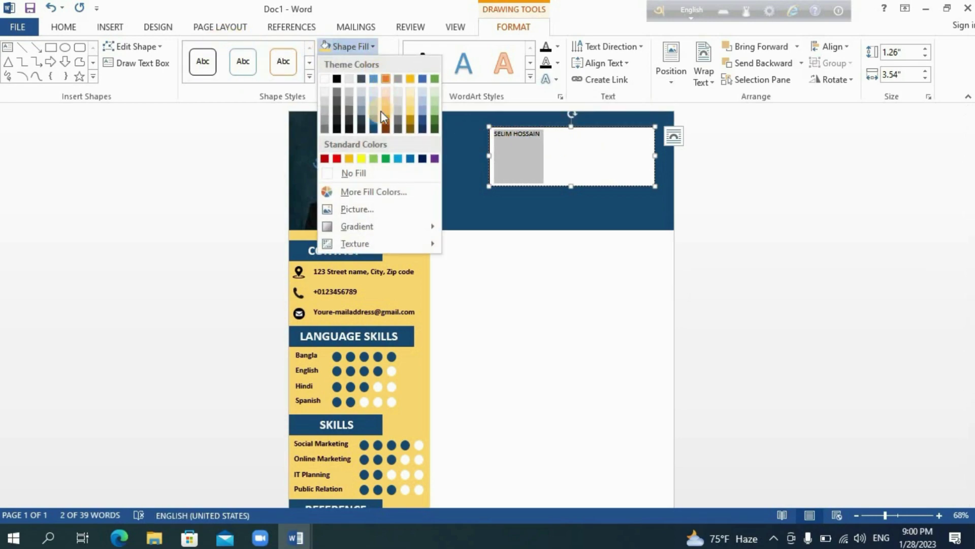
left_click(374, 127)
left_click(345, 65)
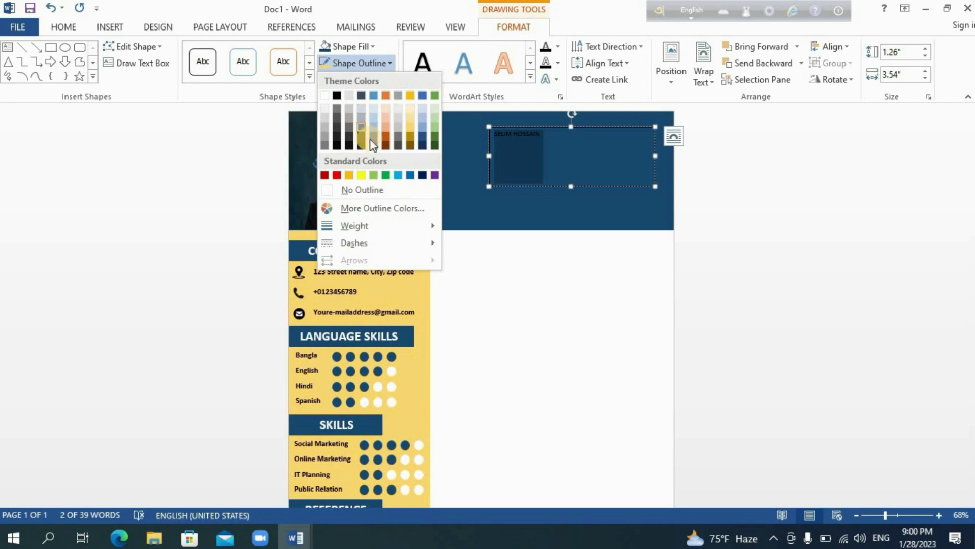
left_click(339, 126)
- Make the name bold, white and 36 pt, and shrink the box to fit
left_click(65, 27)
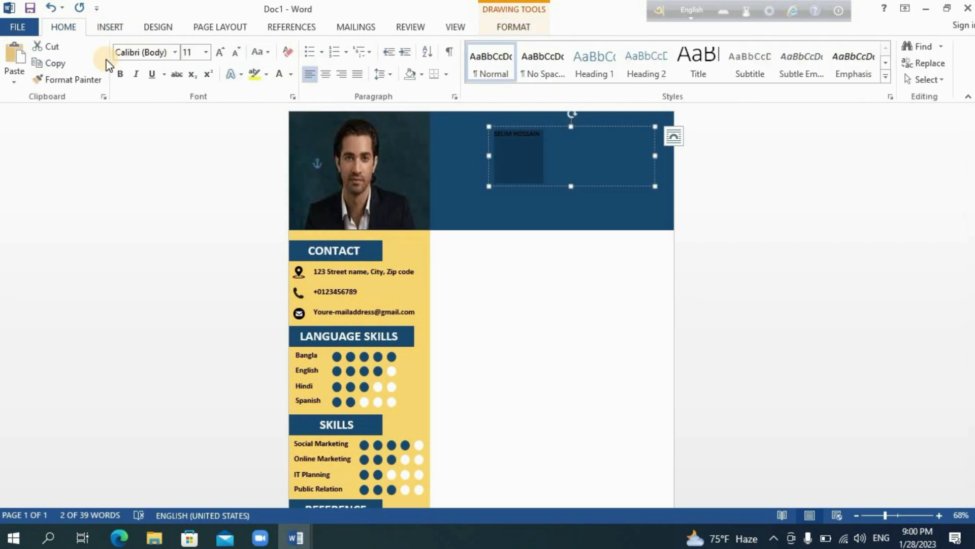
left_click(120, 74)
left_click(280, 80)
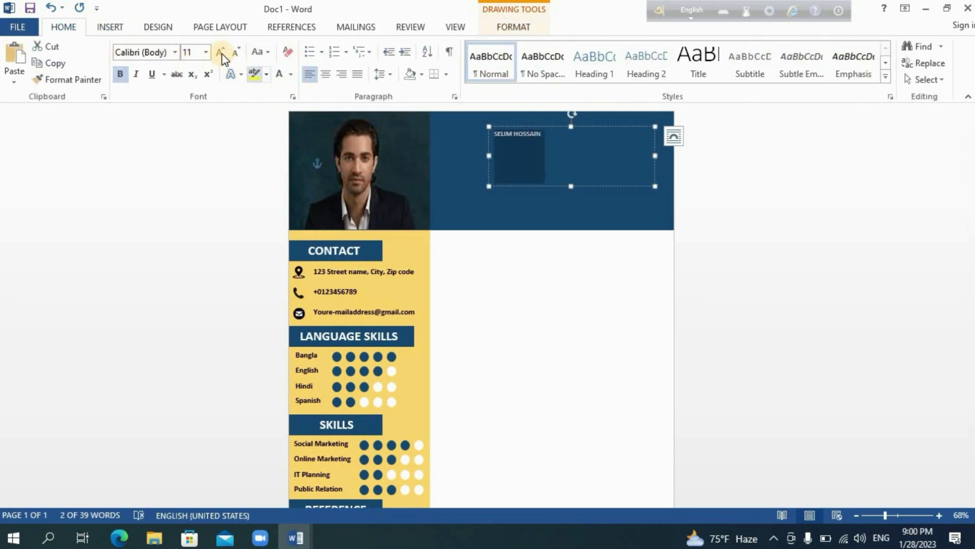
left_click(207, 52)
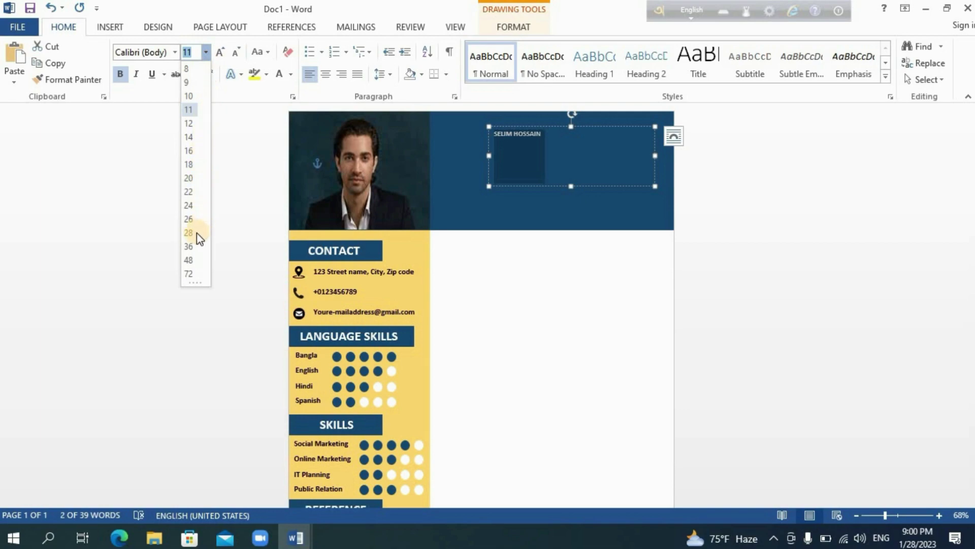
left_click(197, 247)
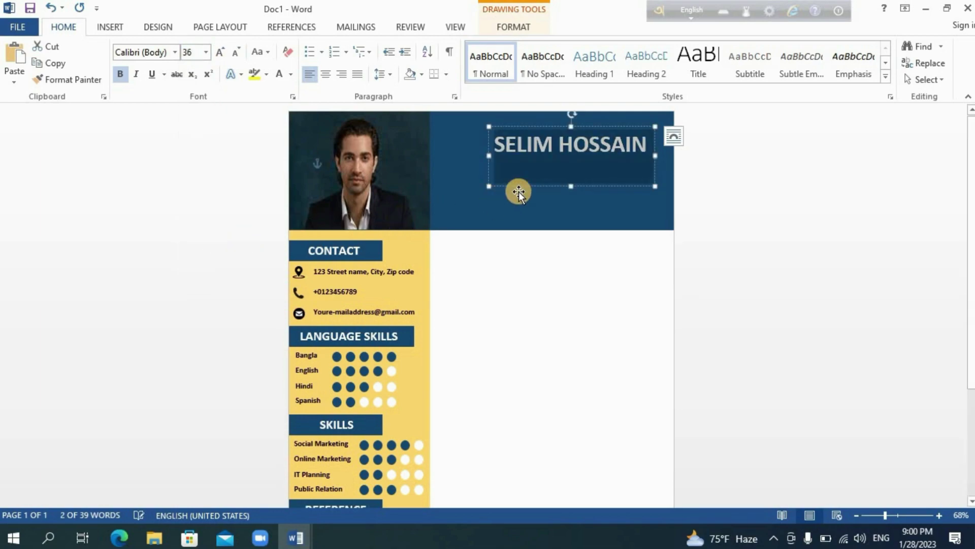
left_click_drag(571, 186, 571, 159)
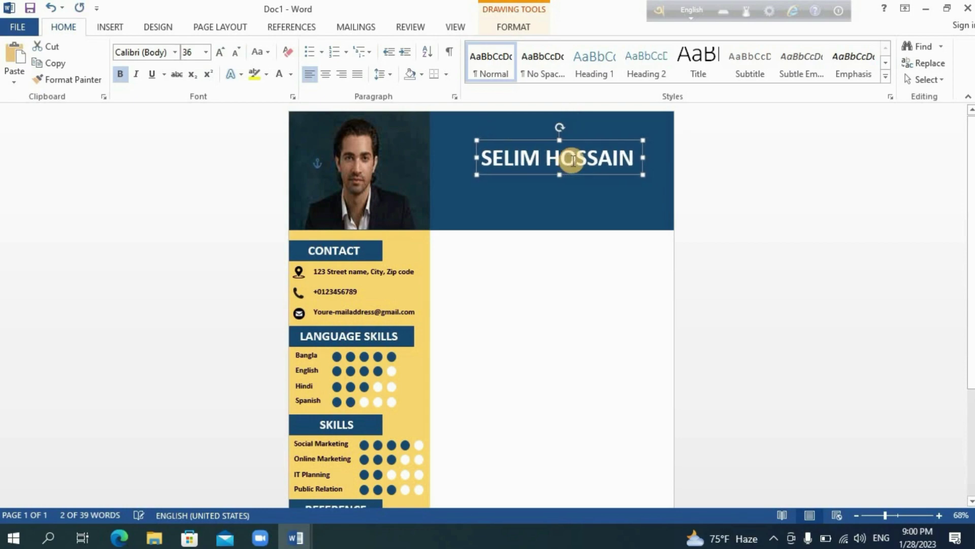
- Duplicate the name box below the name and replace its text with 'Sale Executive'
left_click(27, 60)
key("ctrl+v")
left_click_drag(577, 181, 574, 203)
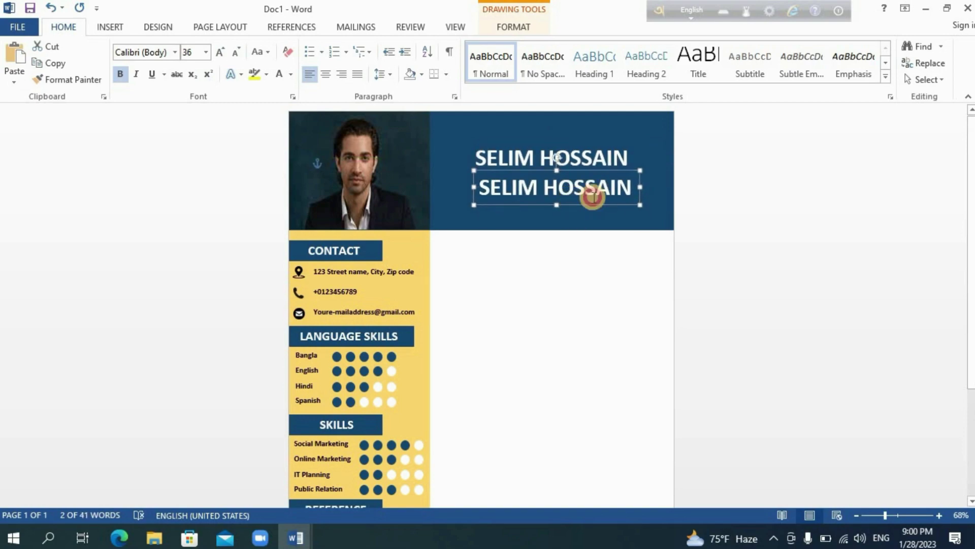
left_click(631, 187)
key("BackSpace")
key("BackSpace")
key("BackSpace")
key("BackSpace")
key("BackSpace")
key("BackSpace")
key("BackSpace")
key("BackSpace")
key("BackSpace")
key("BackSpace")
key("BackSpace")
key("BackSpace")
key("BackSpace")
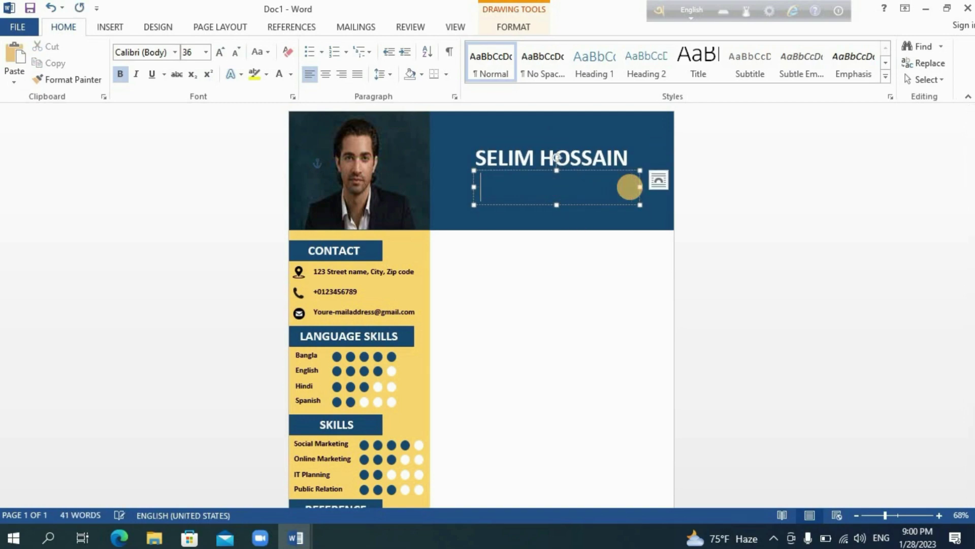
type("Sale Executive")
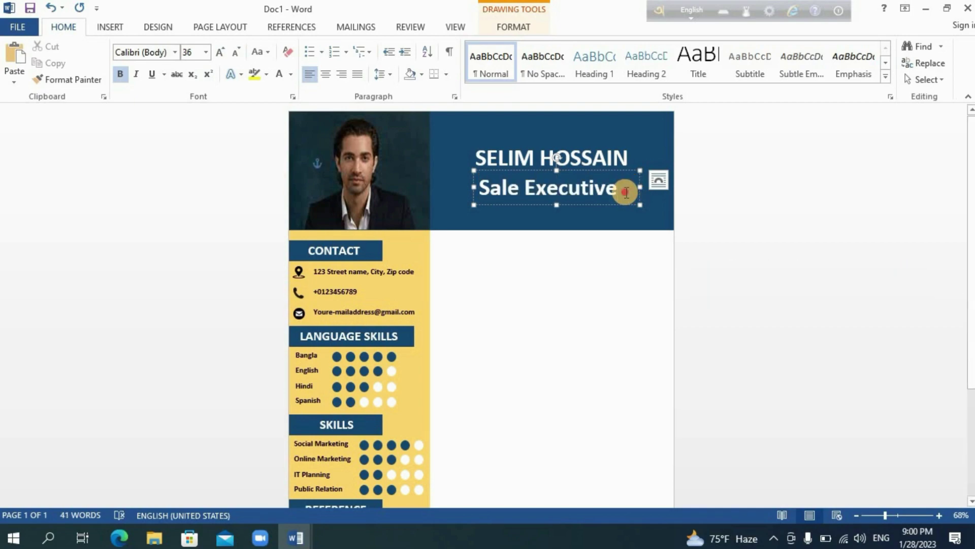
- Set the job title to size 28 and centre it in its box
left_click_drag(626, 192, 478, 190)
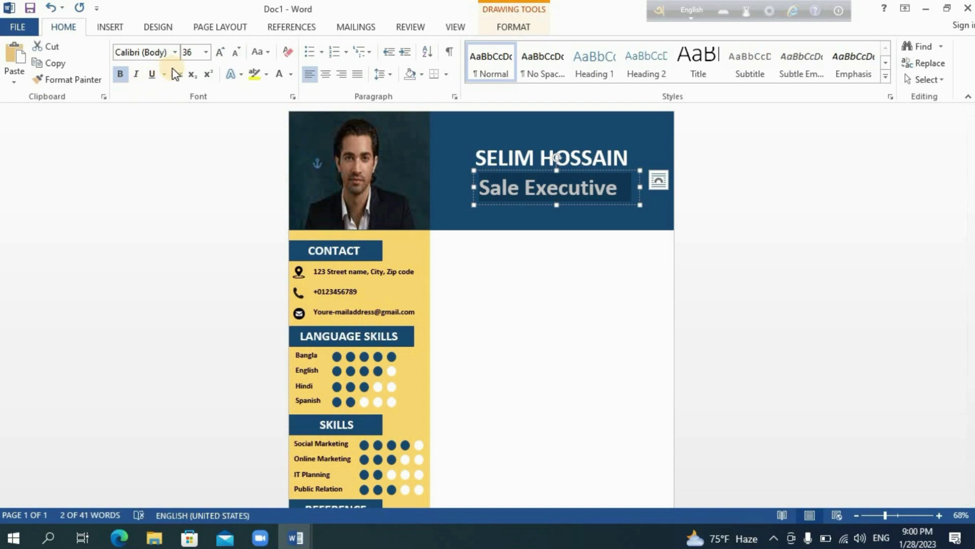
left_click(205, 52)
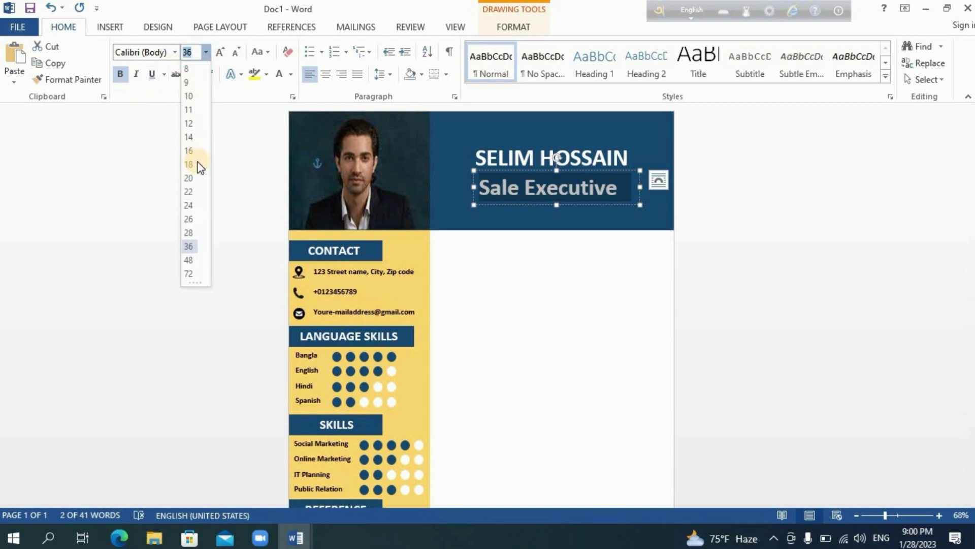
left_click(189, 233)
left_click(558, 197)
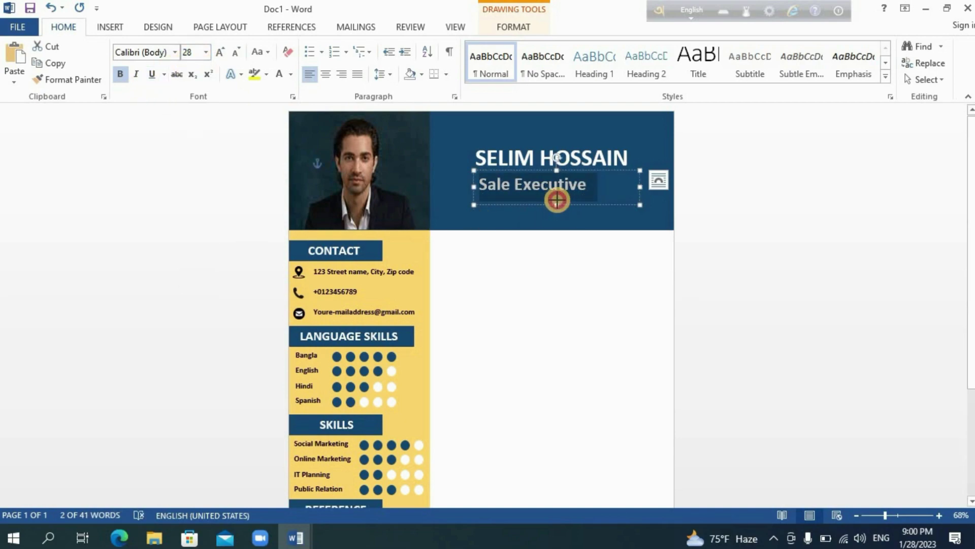
key("ctrl+e")
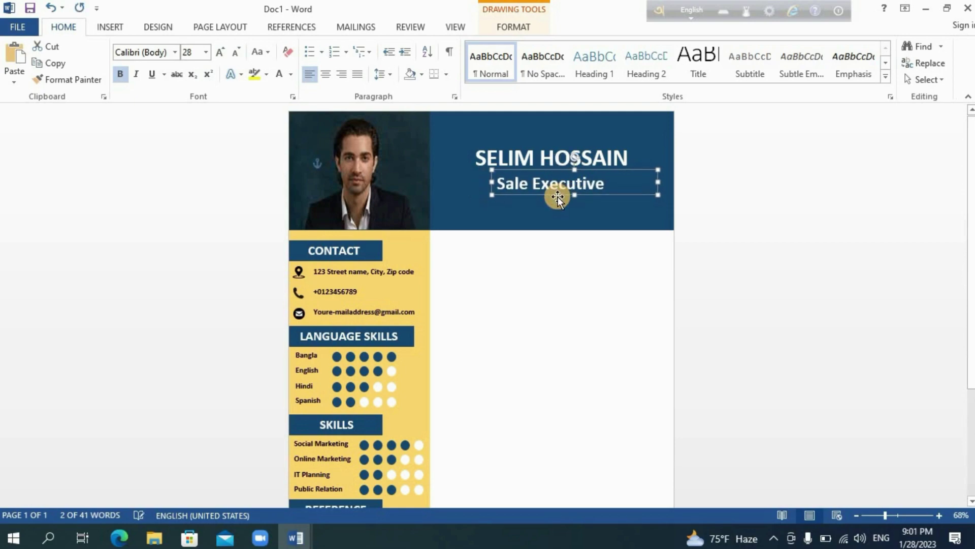
left_click(582, 305)
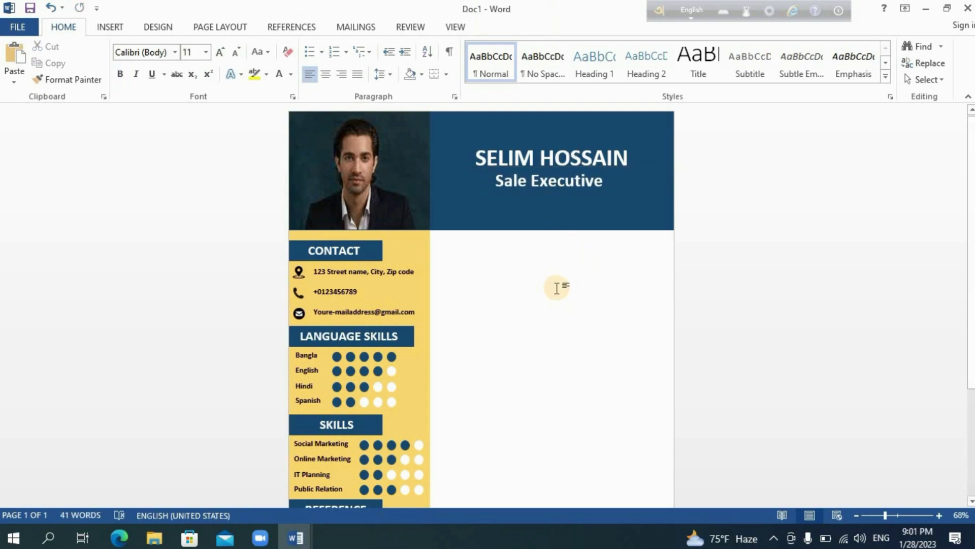
- Draw a dark blue text box right of the sidebar and type ABOUT ME
left_click(110, 27)
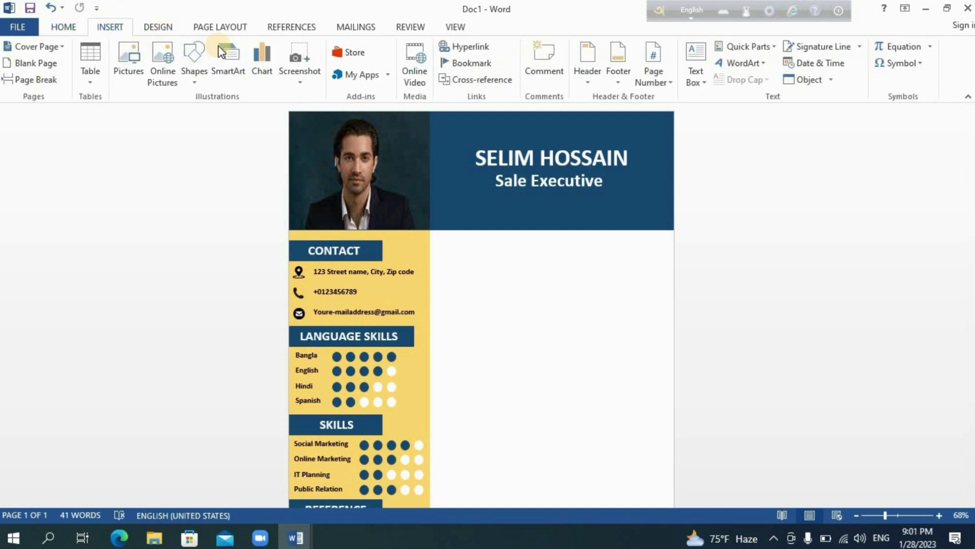
left_click(704, 83)
left_click(704, 387)
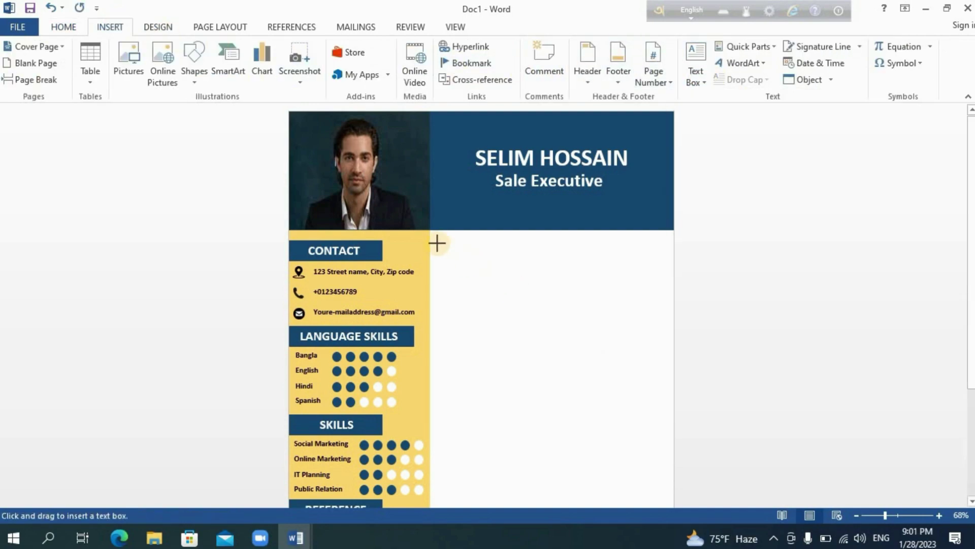
mouse_move(430, 238)
left_mouse_down()
mouse_move(455, 266)
mouse_move(518, 269)
mouse_move(520, 258)
left_mouse_up()
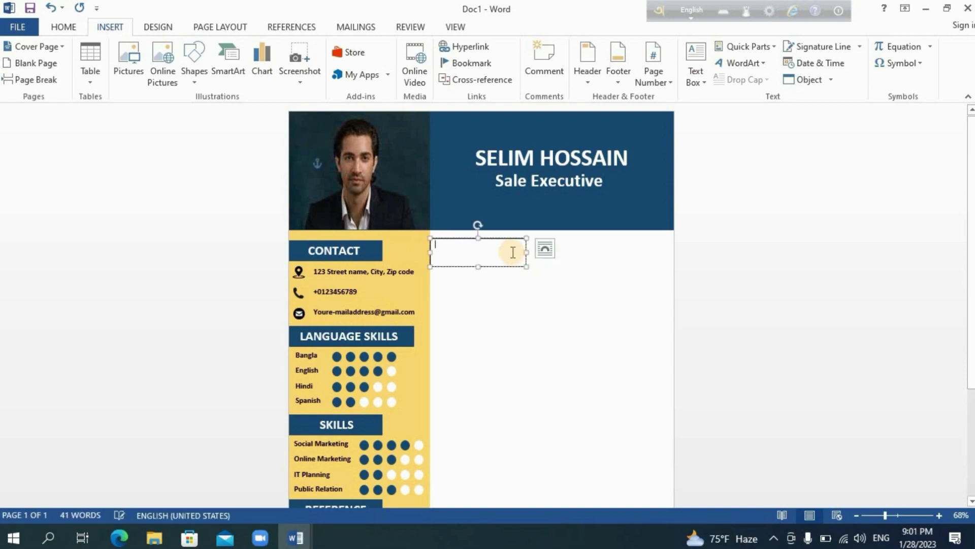
left_click(335, 46)
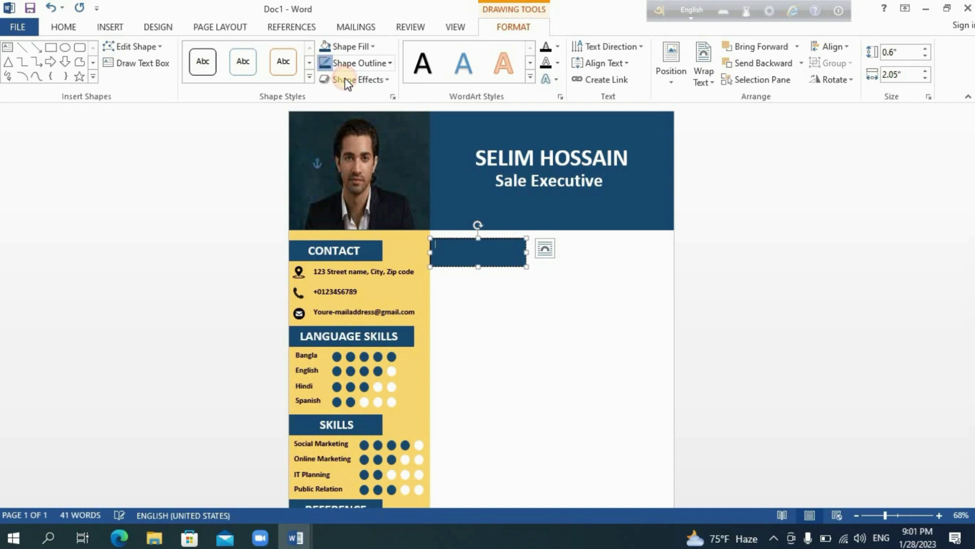
left_click(487, 253)
type("ABOUT ME")
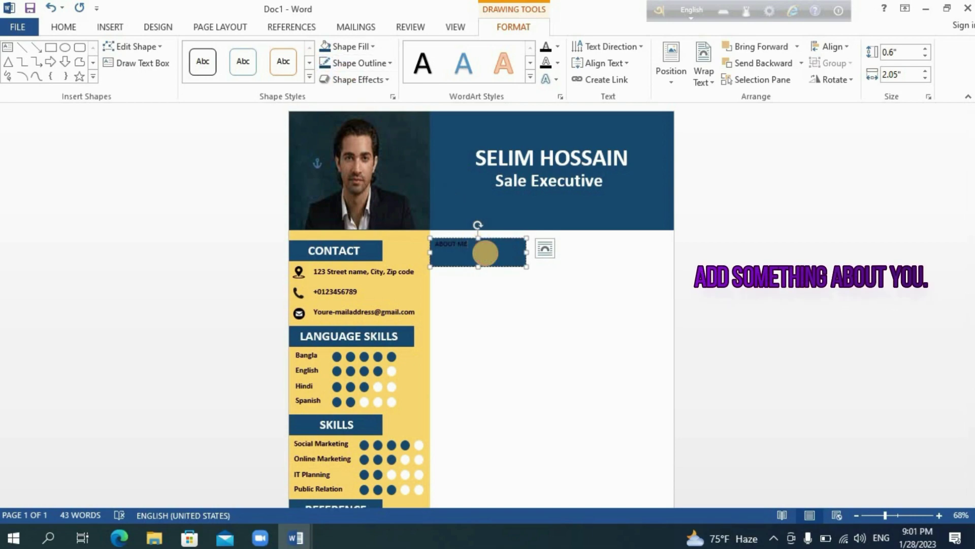
- Make ABOUT ME bold at size 20 and shorten the box
left_click_drag(485, 252, 437, 238)
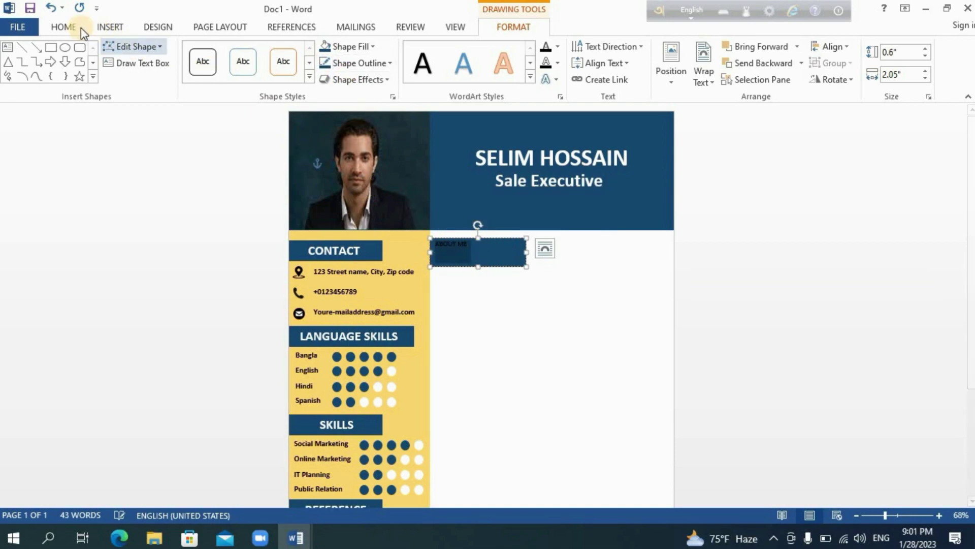
left_click(64, 26)
left_click(119, 75)
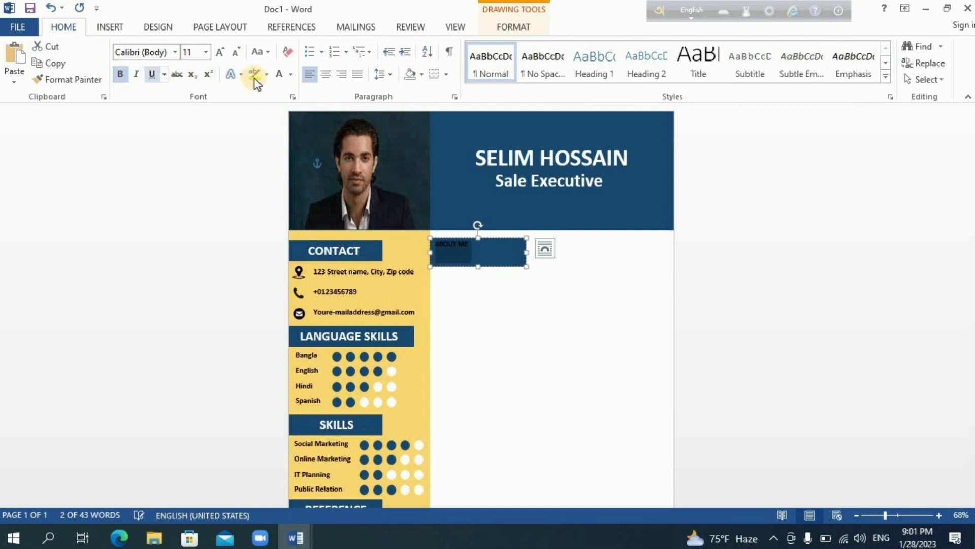
left_click(205, 52)
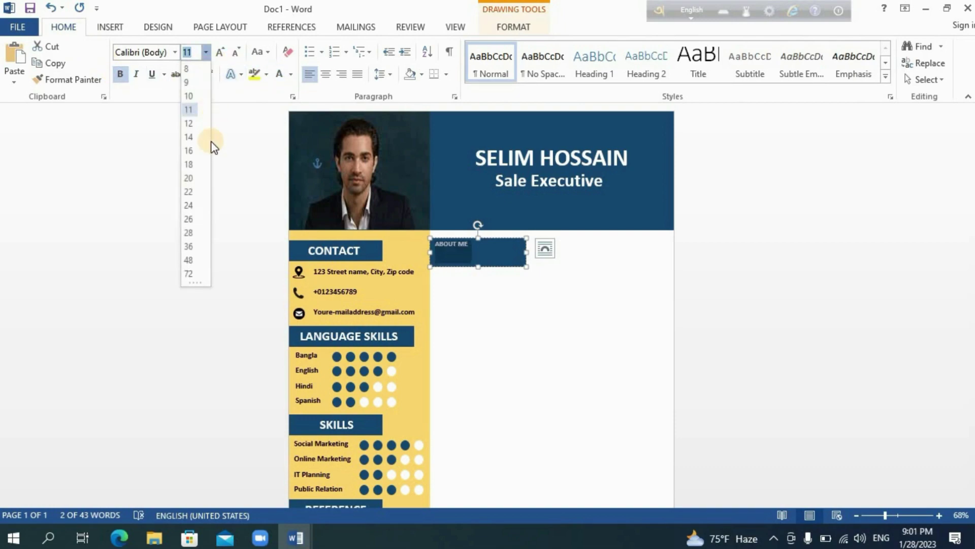
left_click(192, 182)
double_click(478, 264)
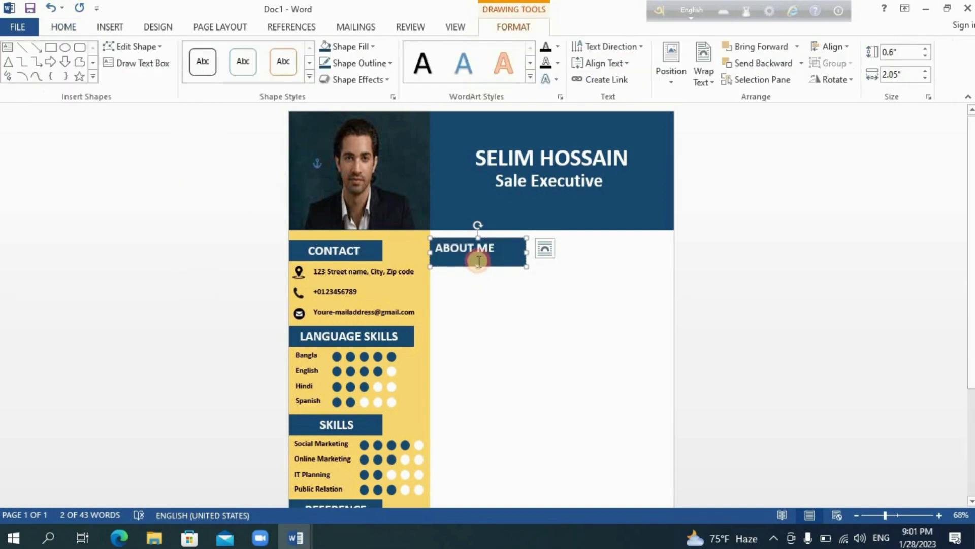
left_click_drag(479, 264, 480, 257)
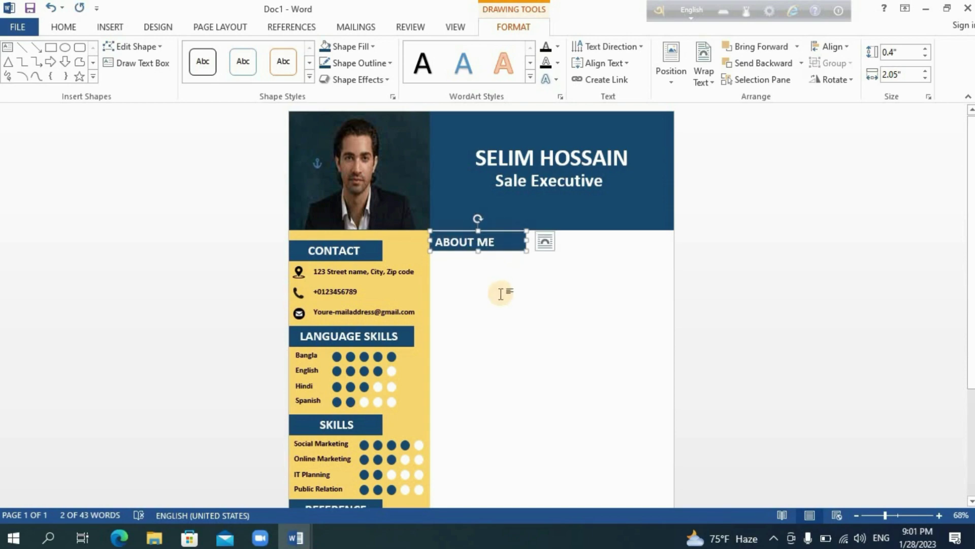
left_click(457, 255)
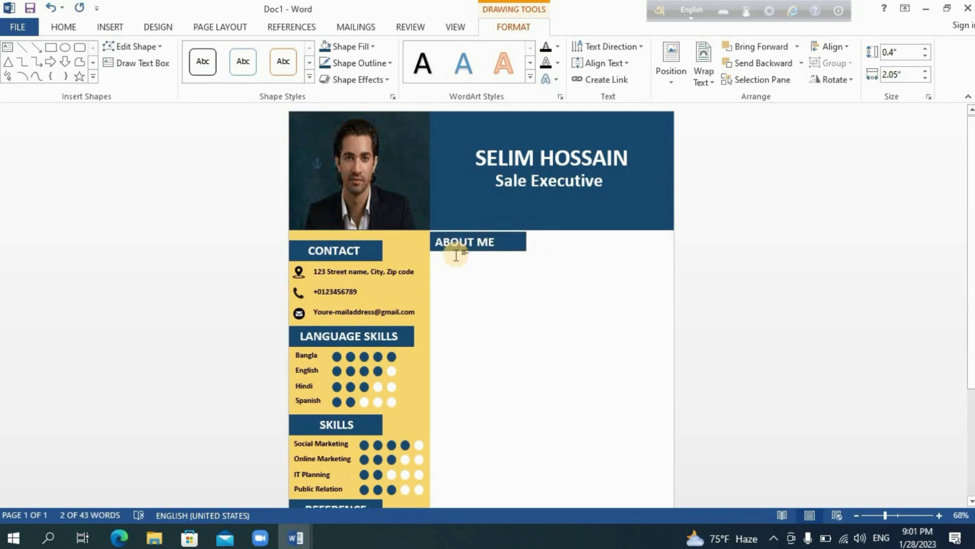
- Draw a 2.15" × 5.17" text box beneath ABOUT ME with no outline
left_click(114, 27)
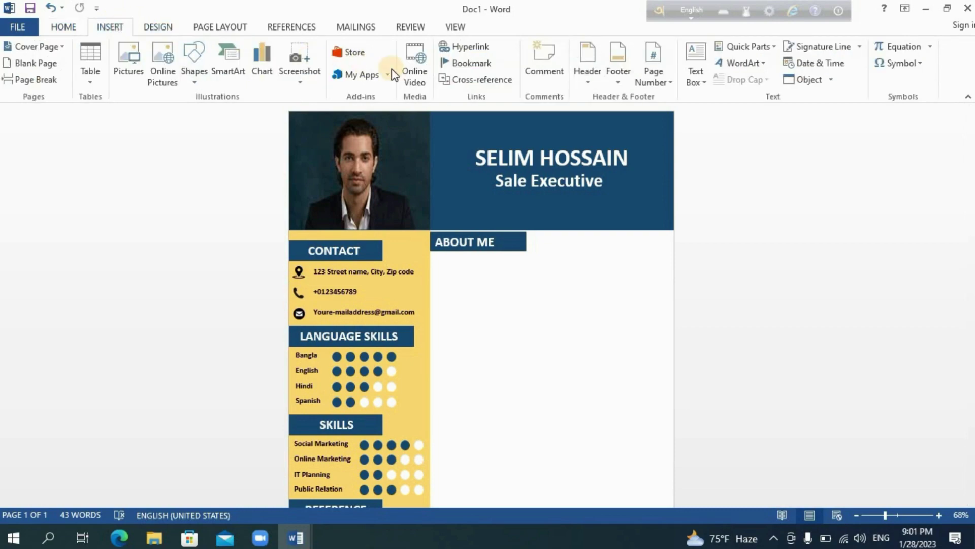
left_click(697, 76)
left_click(706, 385)
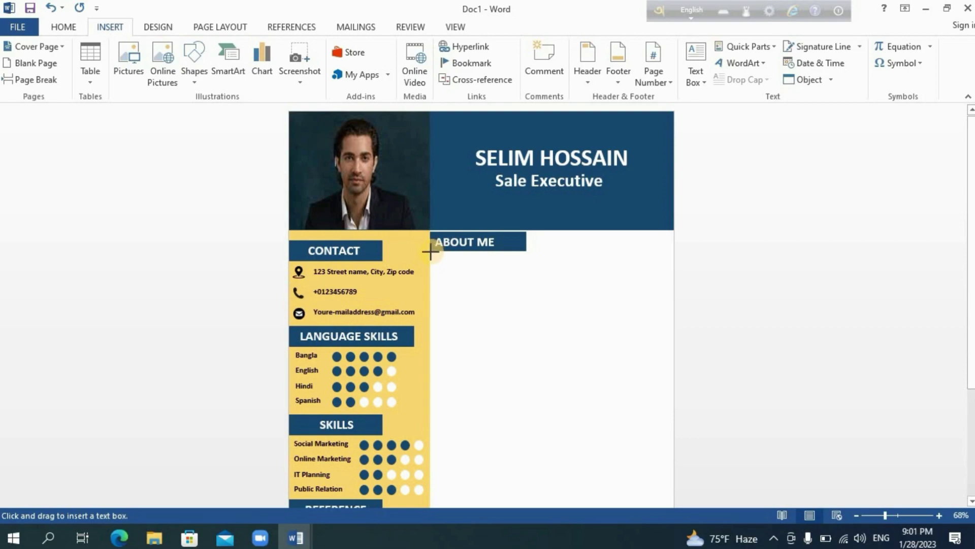
mouse_move(430, 251)
left_mouse_down()
mouse_move(464, 288)
mouse_move(551, 329)
mouse_move(672, 353)
left_mouse_up()
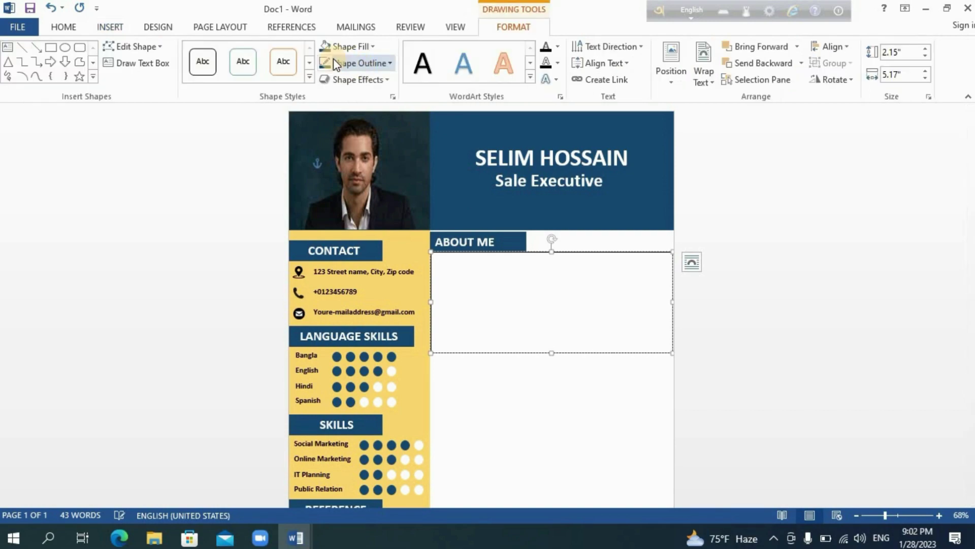
left_click(343, 63)
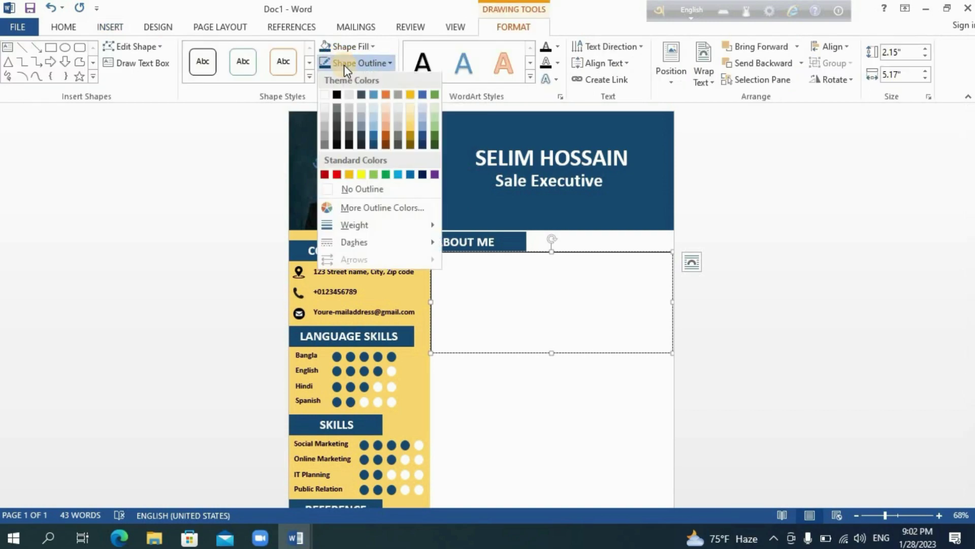
left_click(358, 193)
left_click(437, 239)
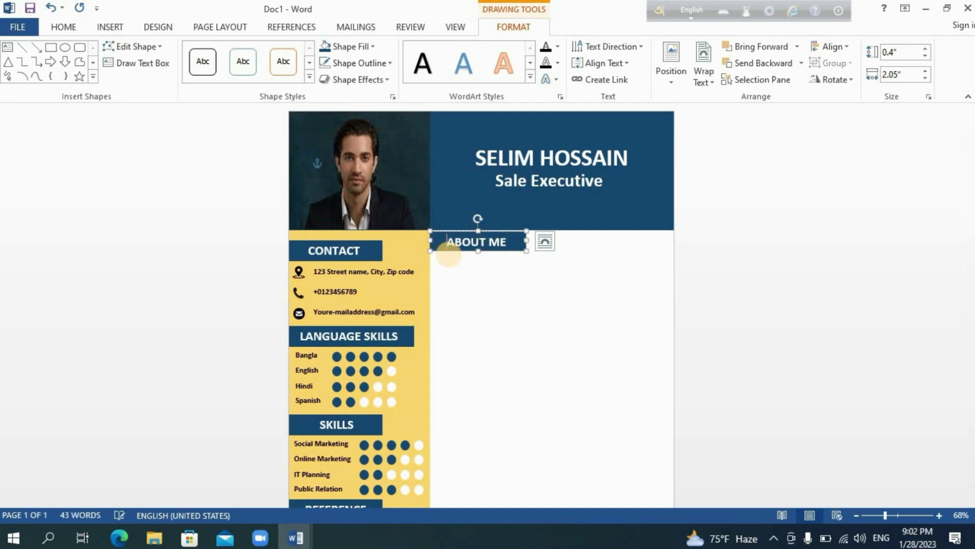
left_click(492, 298)
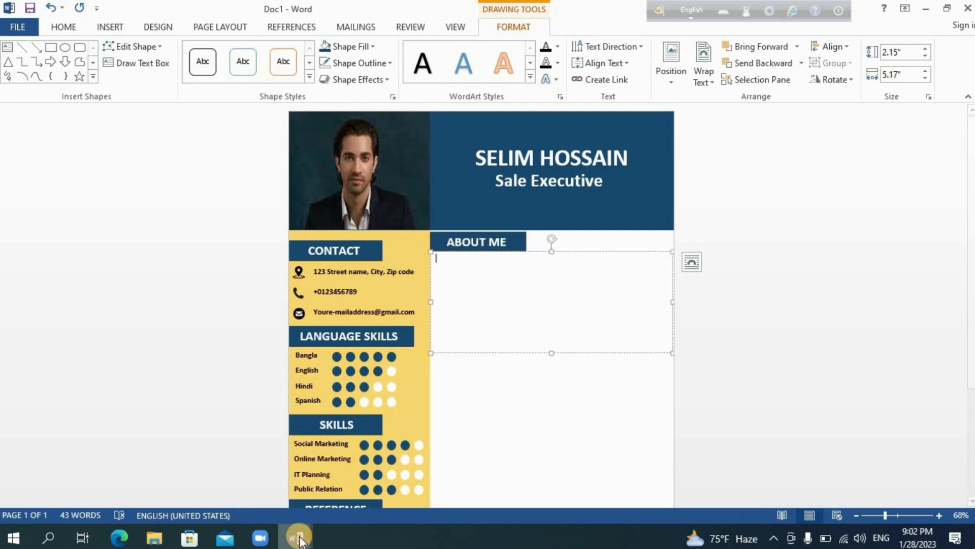
- Copy the About me paragraph from the Education document
mouse_move(295, 538)
left_click(244, 465)
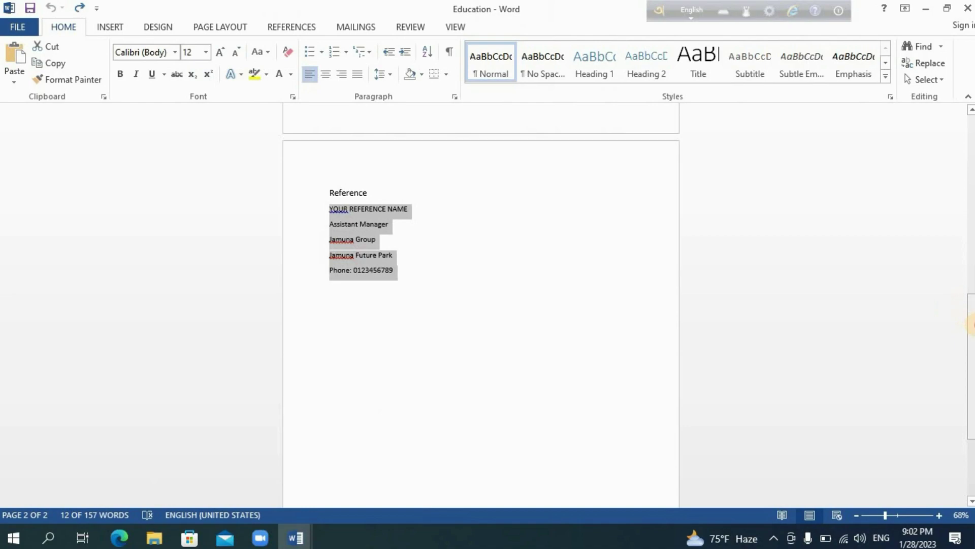
left_click_drag(970, 316, 970, 161)
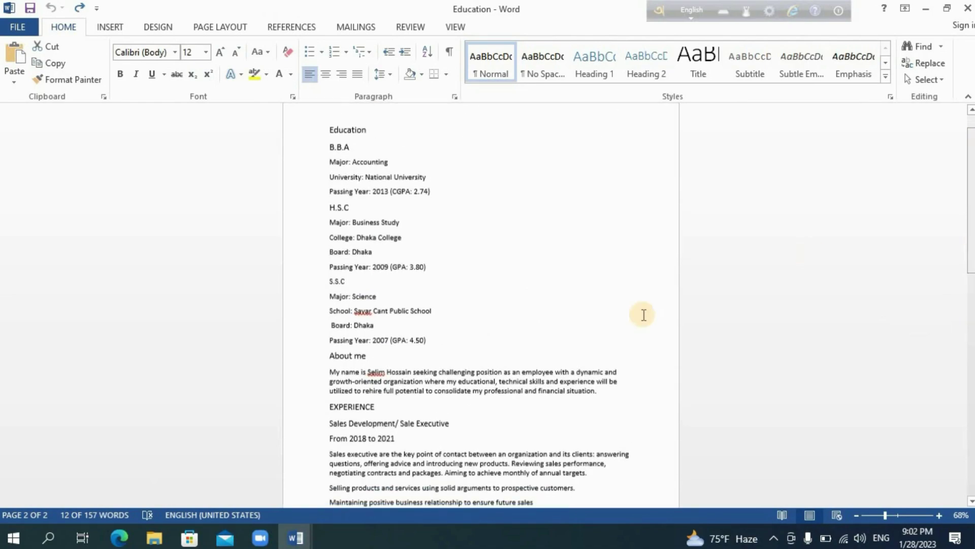
left_click_drag(425, 383, 600, 392)
key("ctrl+c")
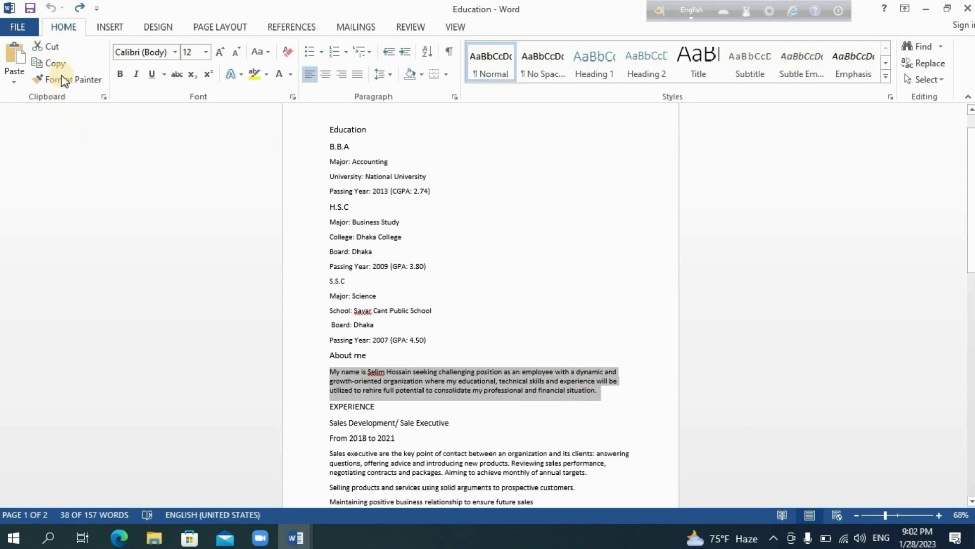
left_click(50, 63)
- Paste the paragraph into the résumé's ABOUT ME text box and shrink the box to fit
left_click(300, 538)
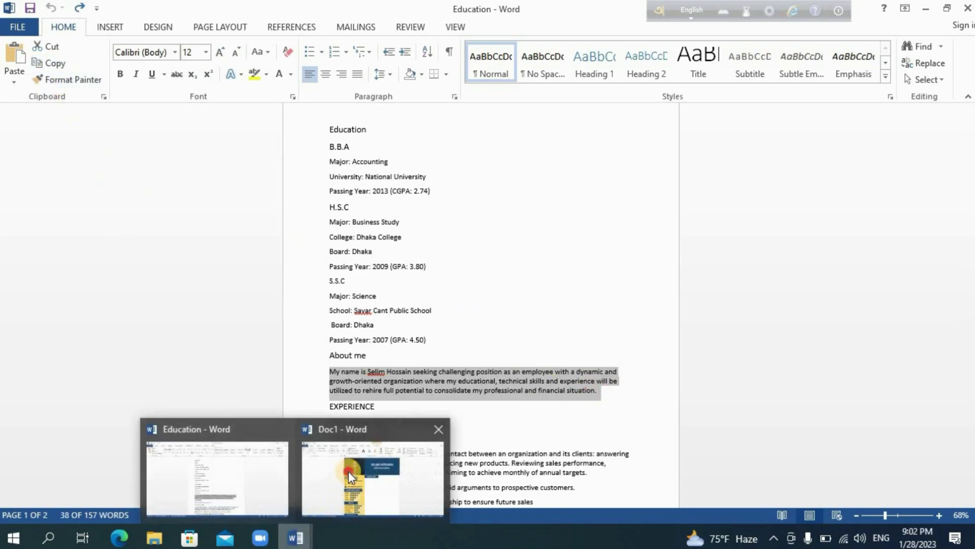
left_click(348, 471)
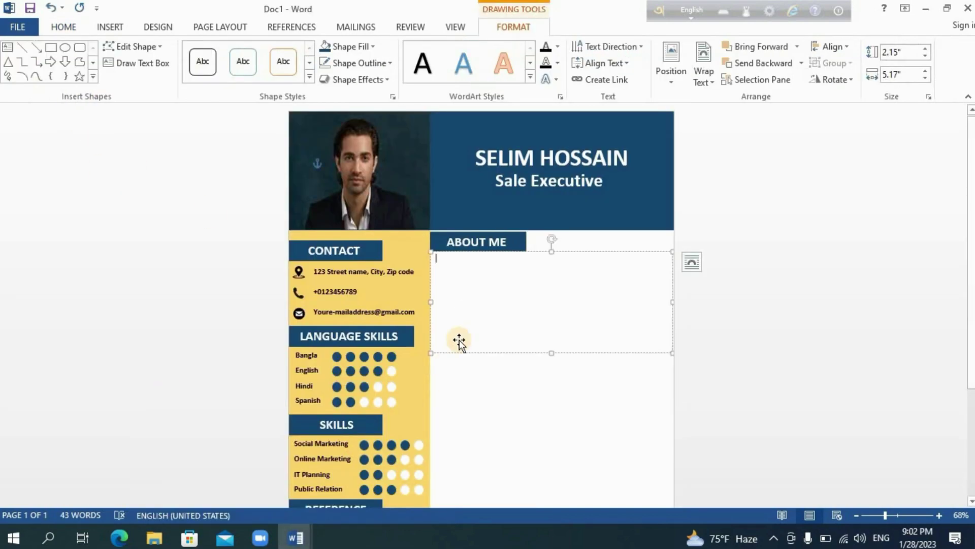
left_click(63, 26)
left_click(14, 56)
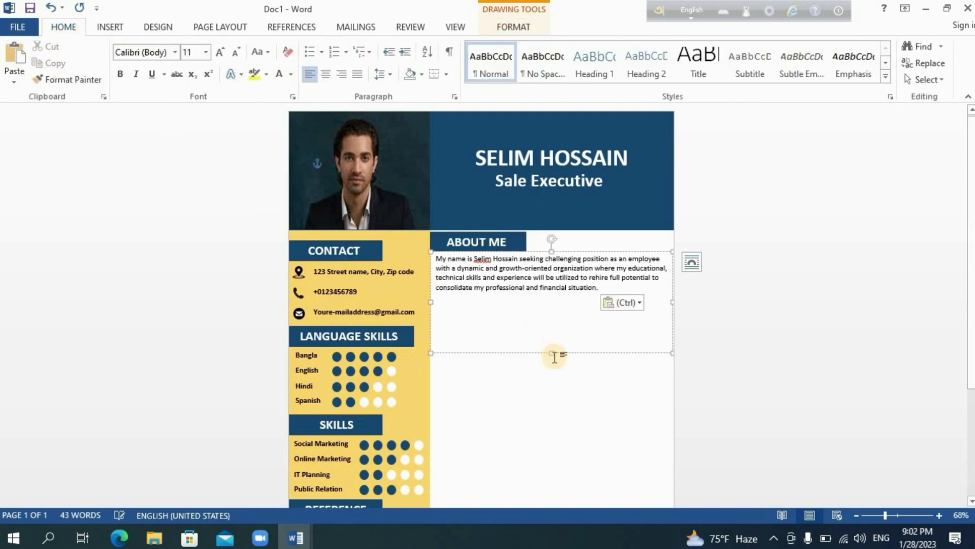
left_click_drag(553, 354, 560, 293)
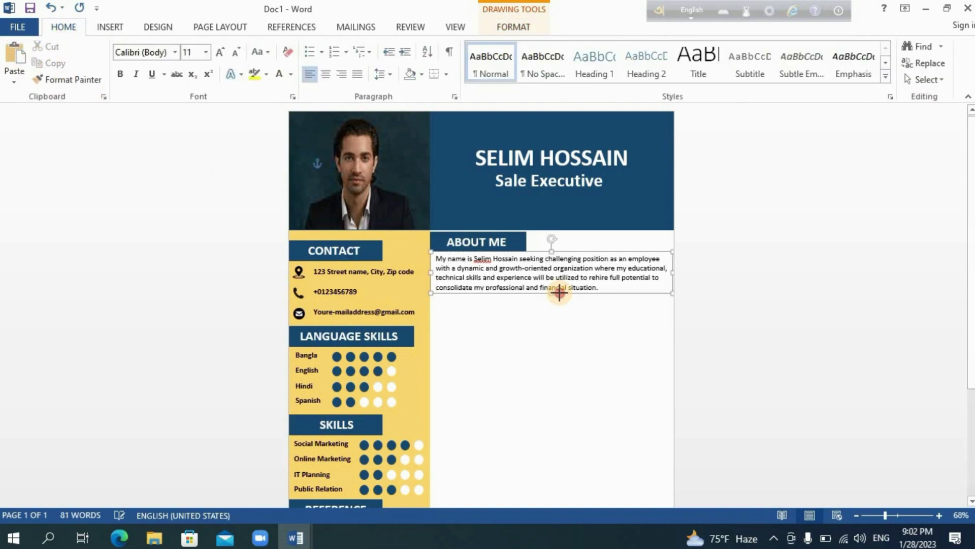
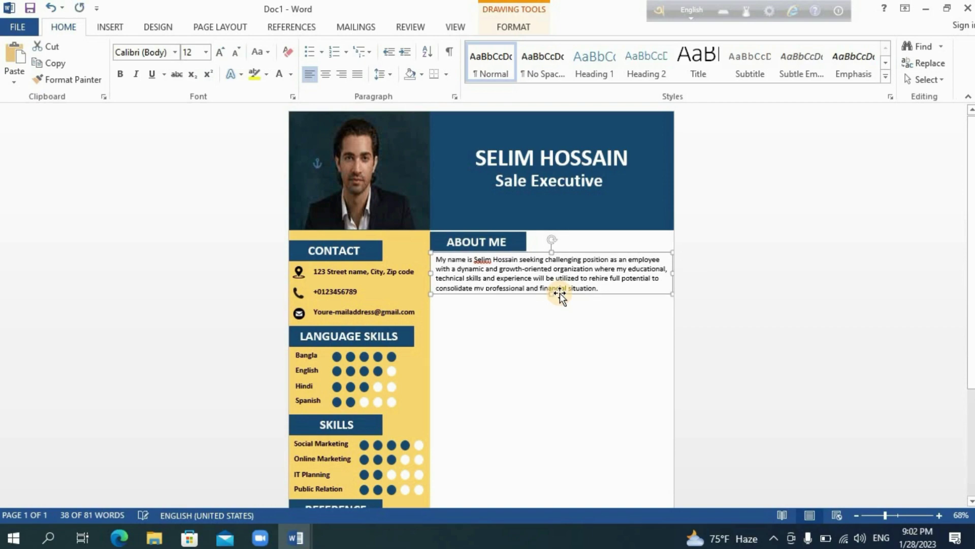
- Duplicate the ABOUT ME heading bar and move the copy below the About Me paragraph
left_click(559, 331)
left_click(514, 250)
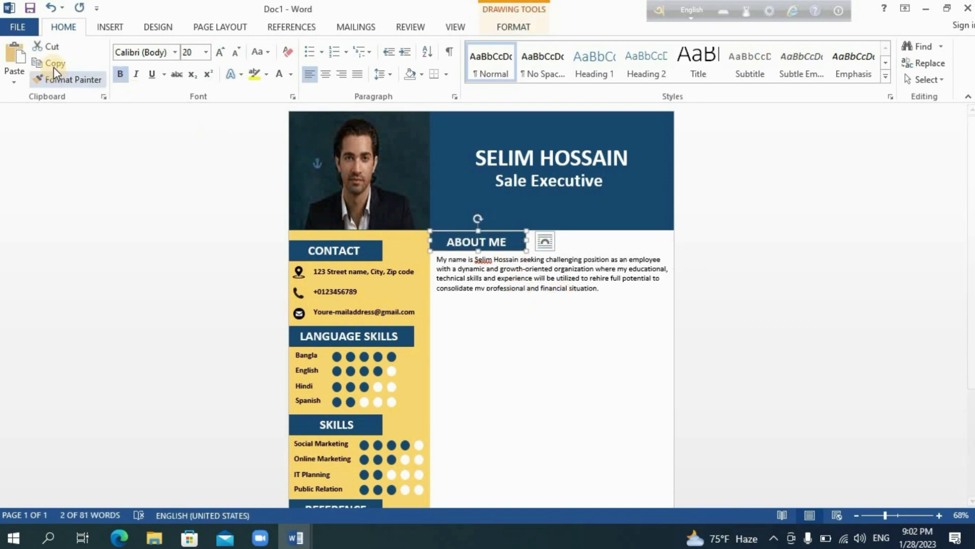
left_click(25, 54)
key("ctrl+v")
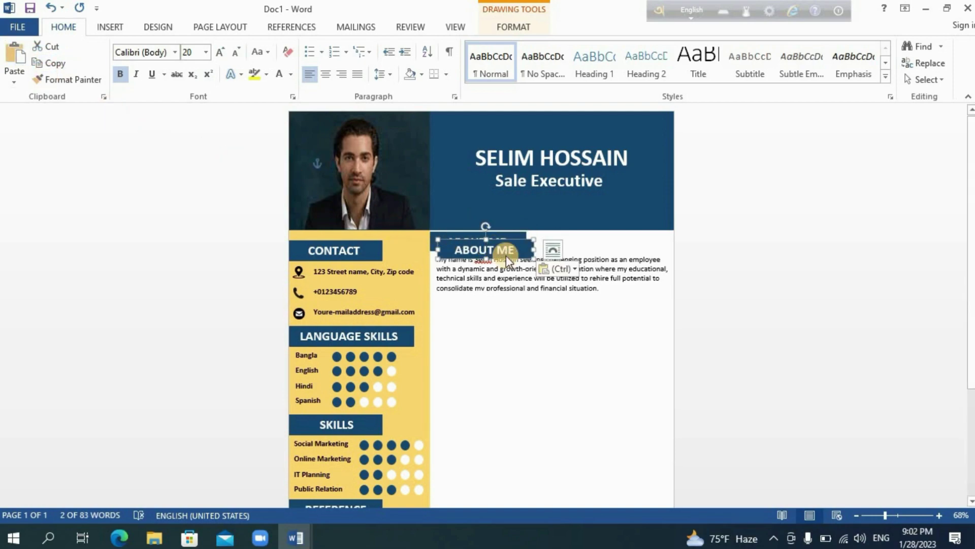
left_click_drag(506, 255, 497, 306)
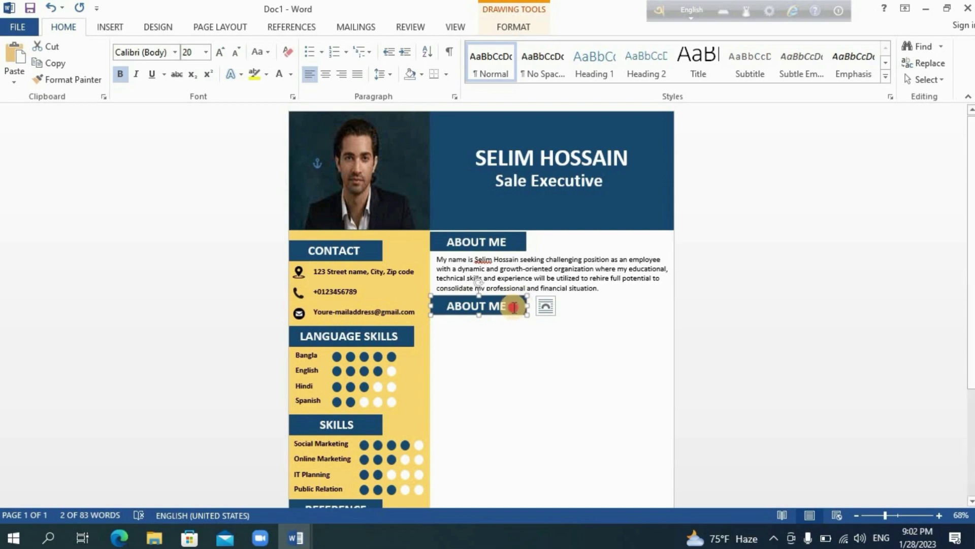
- Relabel the copied heading bar EDUCATION and nudge it slightly down
left_click(514, 307)
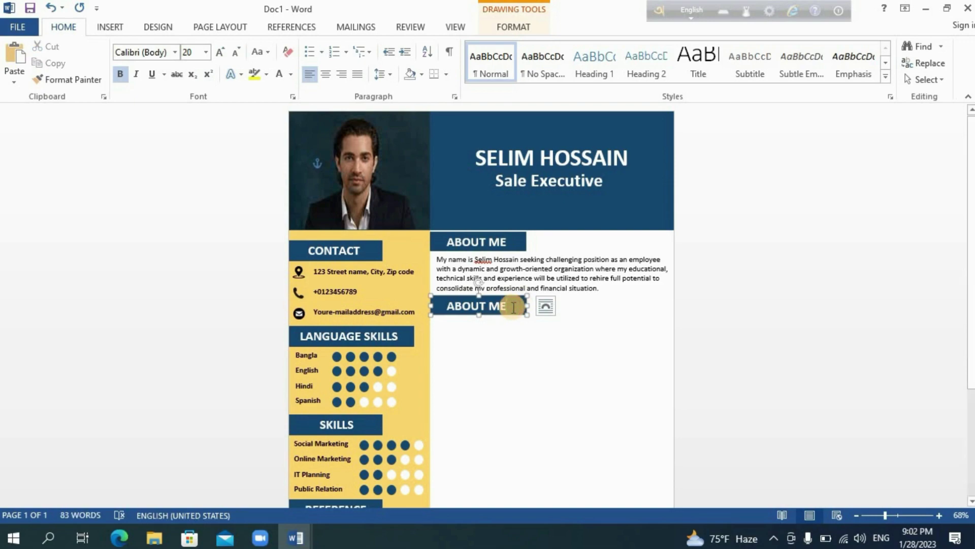
key("BackSpace")
key("BackSpace")
key("BackSpace")
key("BackSpace")
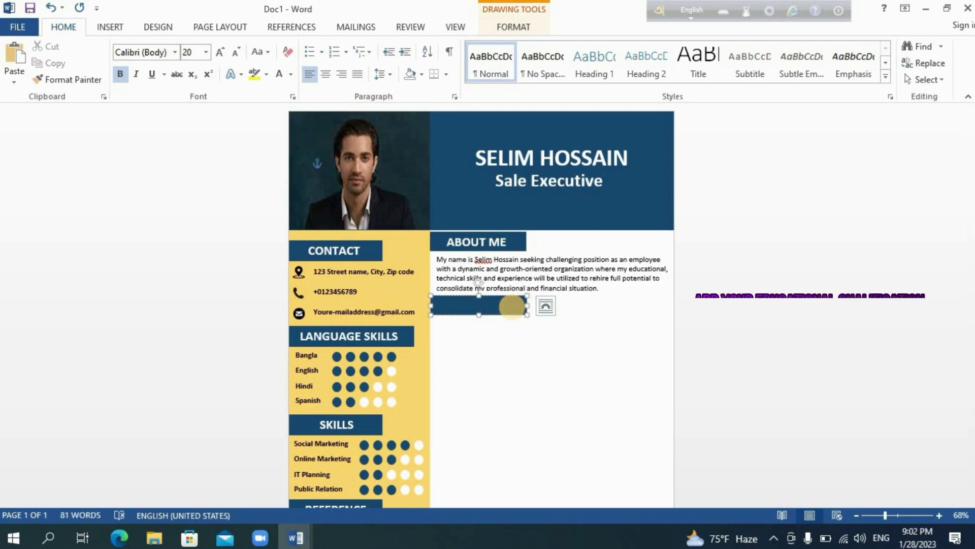
type("EDUCATION")
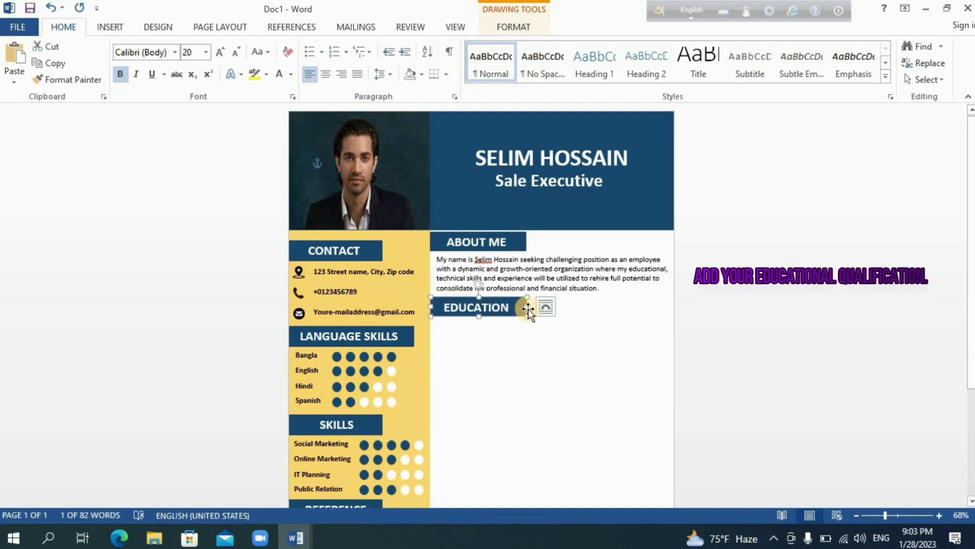
left_click(539, 361)
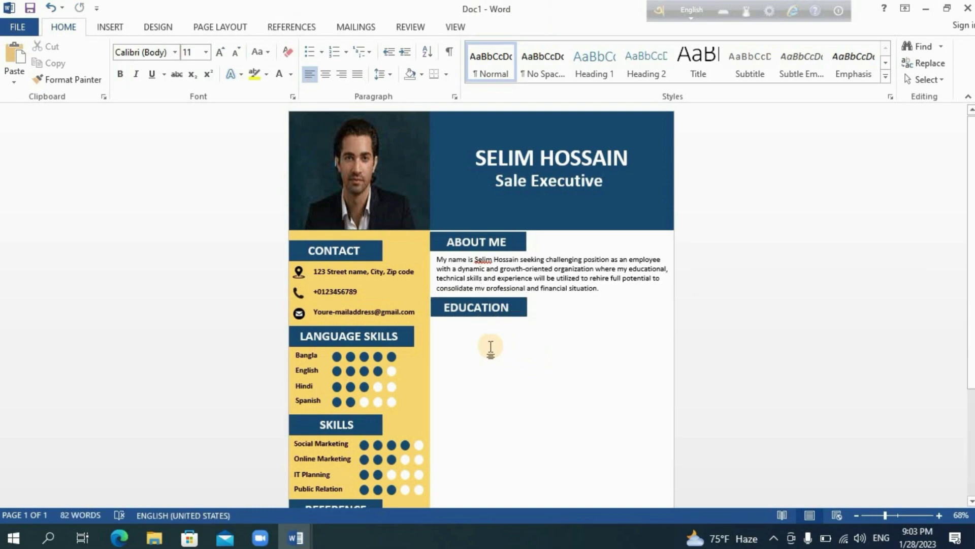
left_click(510, 315)
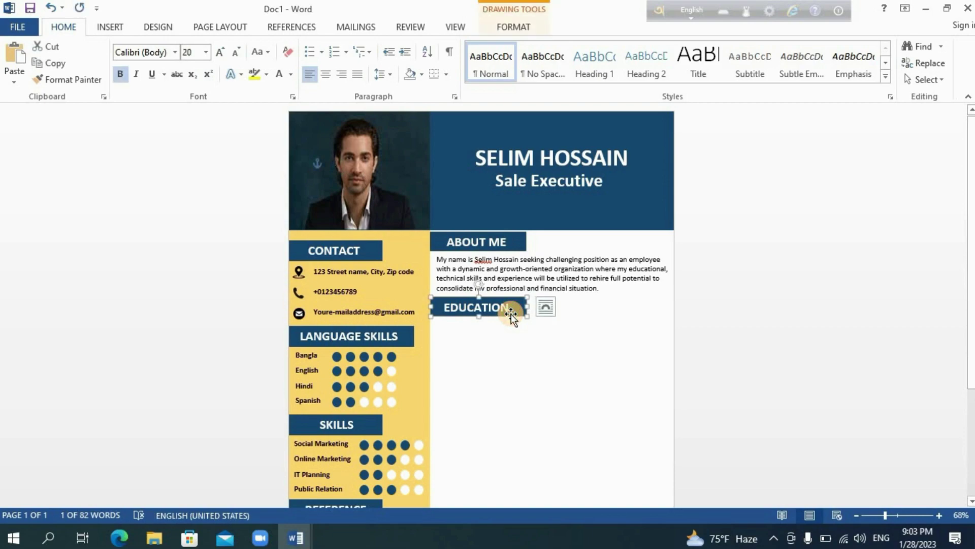
left_click_drag(513, 313, 513, 316)
- Drag the About Me text box's bottom edge up to fit its paragraph
left_click(529, 288)
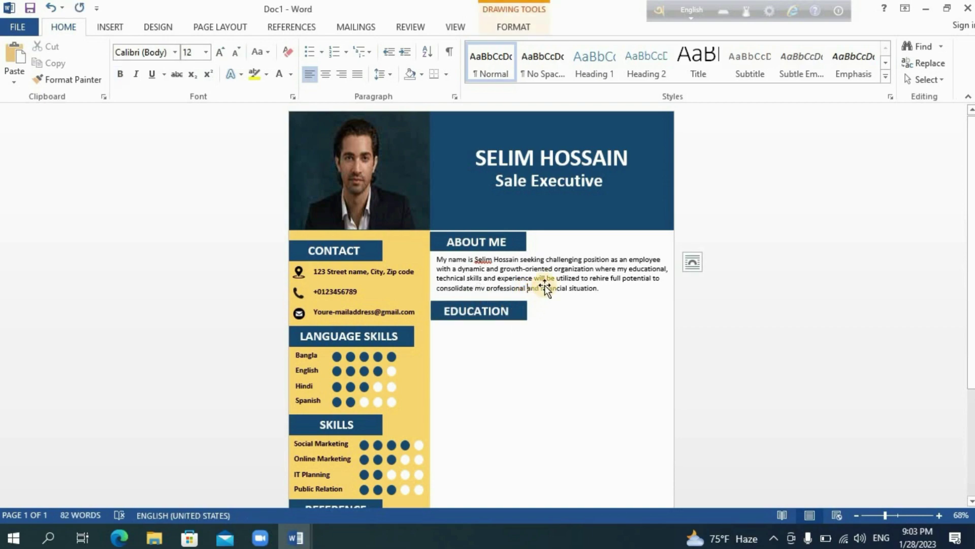
left_click(604, 294)
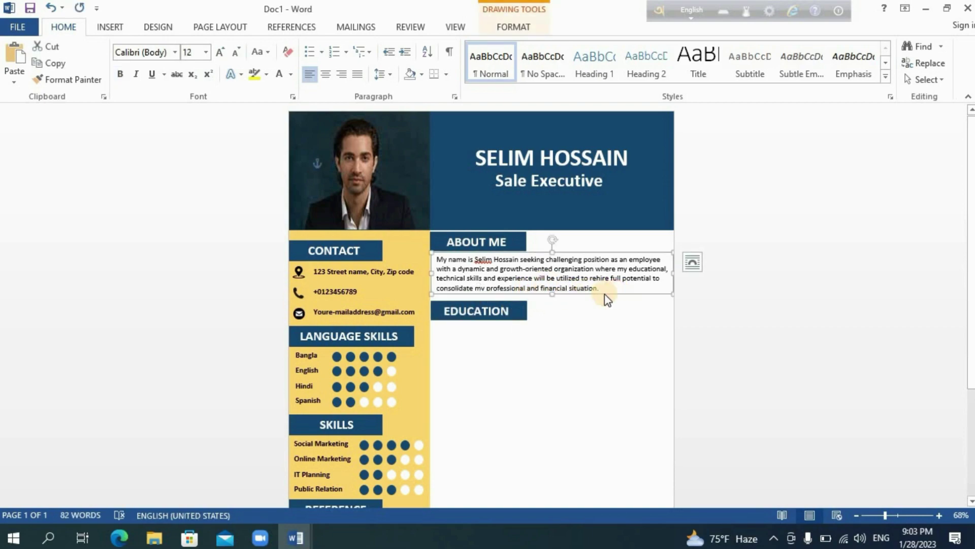
left_click(552, 297)
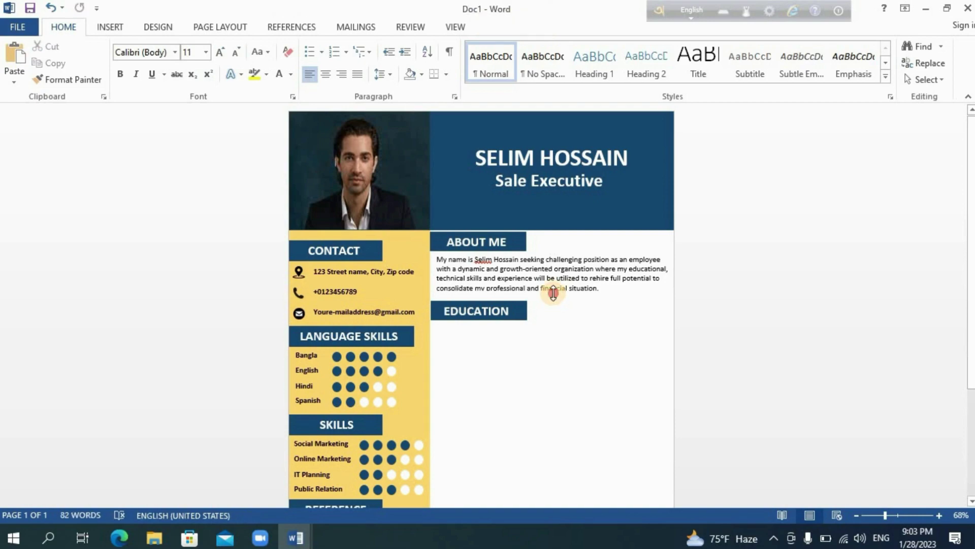
left_click(553, 297)
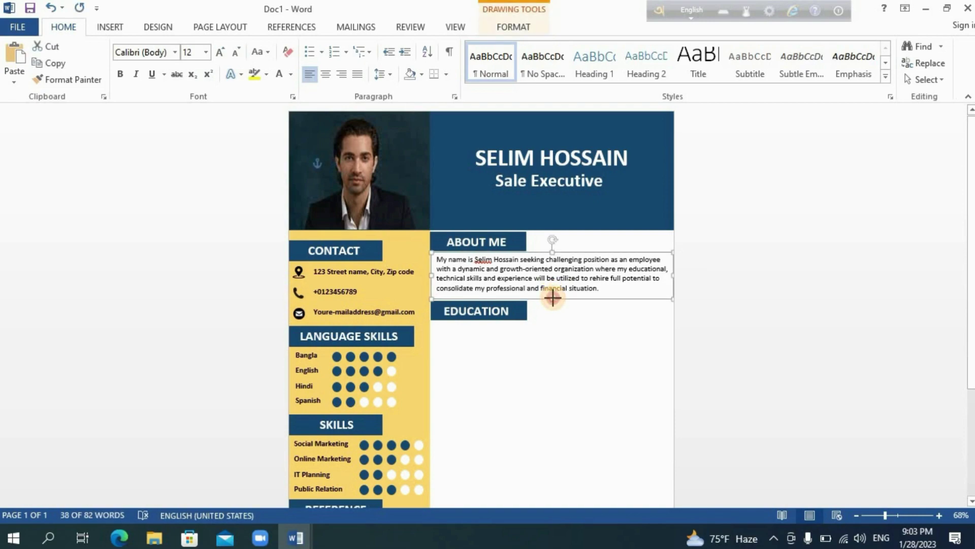
left_click_drag(553, 297, 523, 316)
- Nudge the EDUCATION heading bar up so it sits snug beneath the paragraph
left_click(523, 319)
left_click(555, 346)
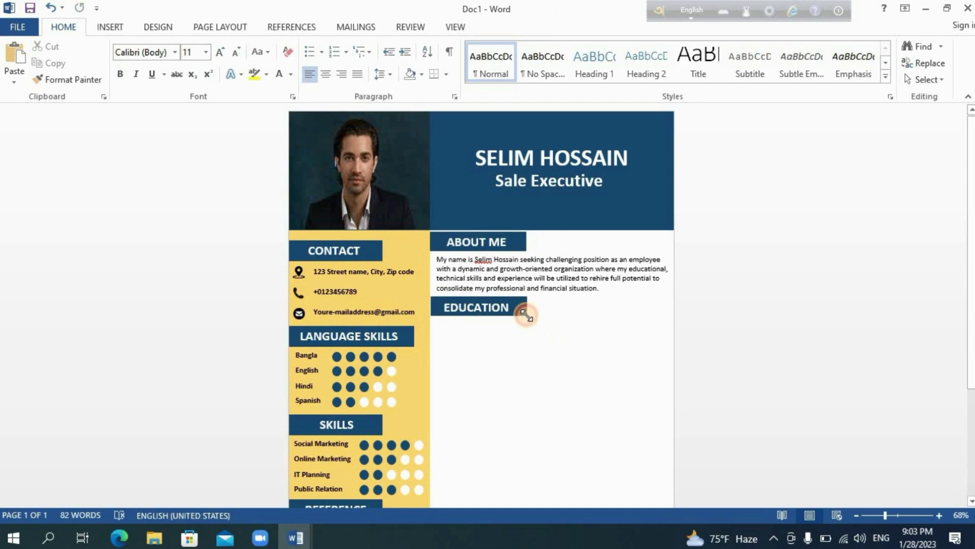
left_click(526, 315)
left_click(532, 356)
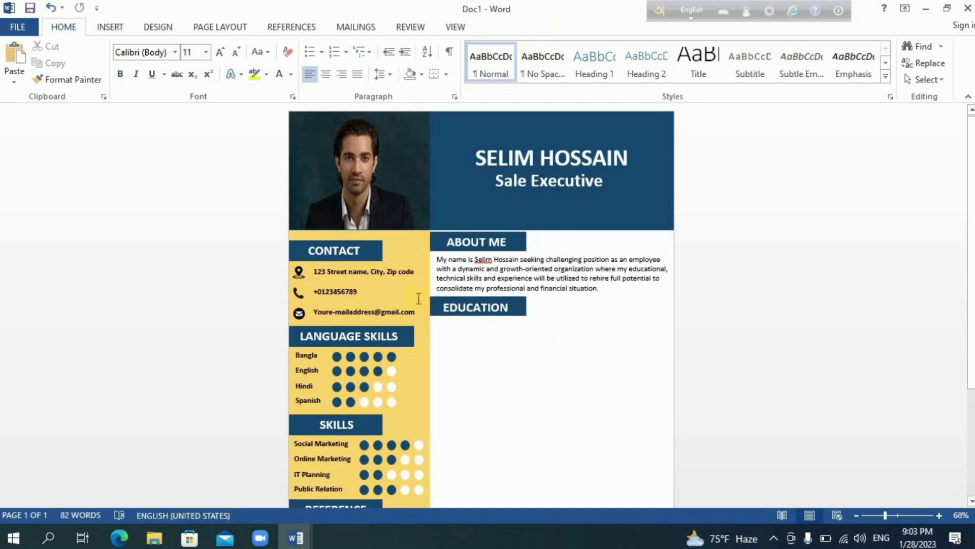
- Draw a 3.03 × 3.55 text box beneath the EDUCATION heading
left_click(109, 28)
left_click(696, 81)
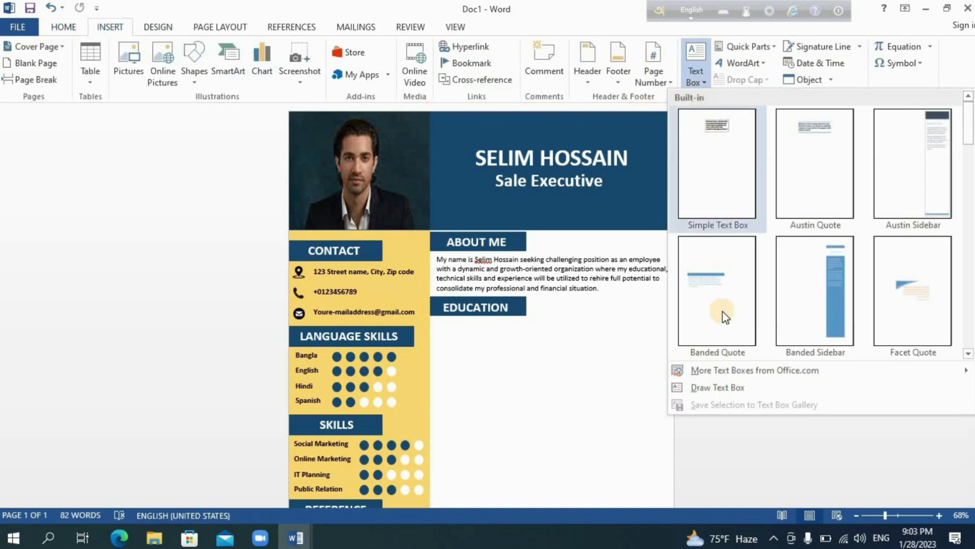
left_click(711, 385)
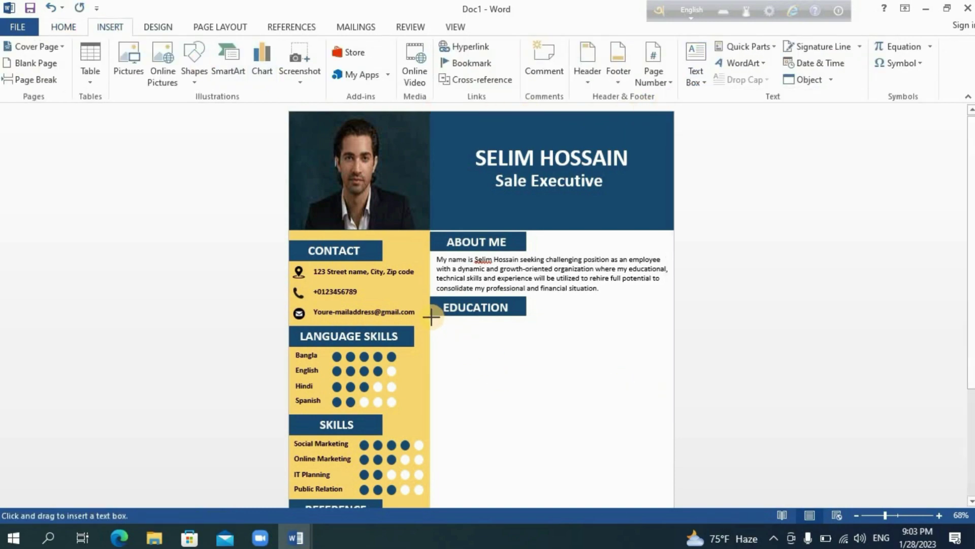
mouse_move(431, 315)
left_mouse_down()
mouse_move(542, 427)
mouse_move(597, 457)
left_mouse_up()
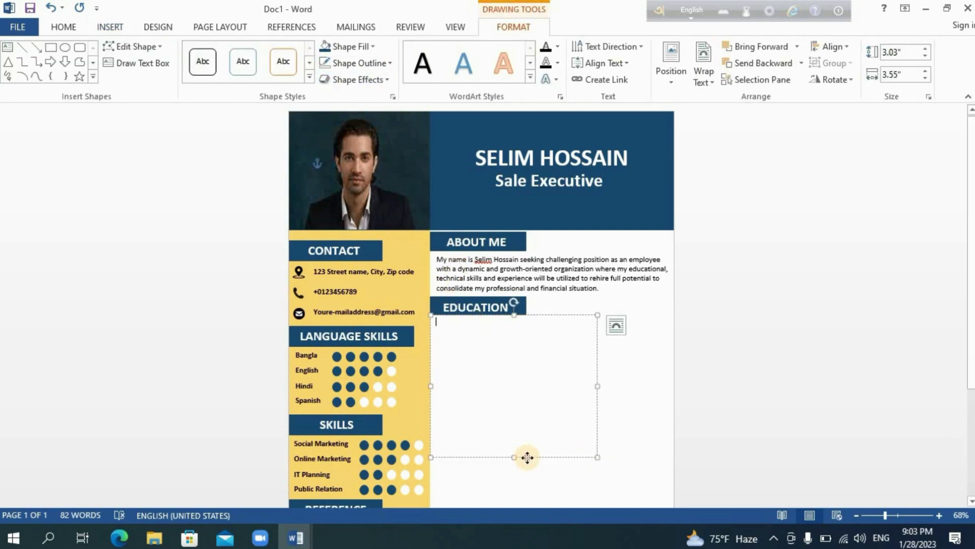
key("ctrl+Down")
key("ctrl+Down")
key("ctrl+Down")
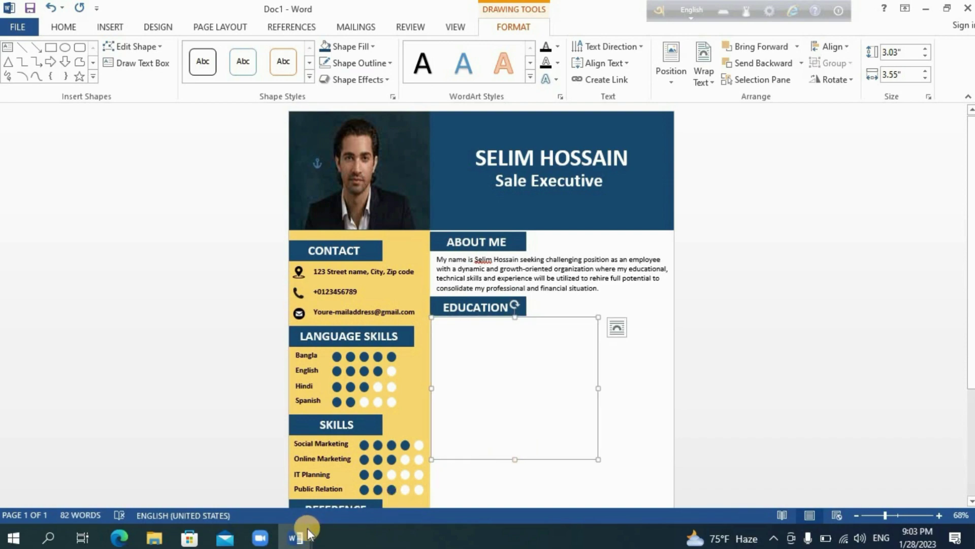
- Copy the B.B.A degree details from the Education document
mouse_move(304, 529)
left_click(234, 487)
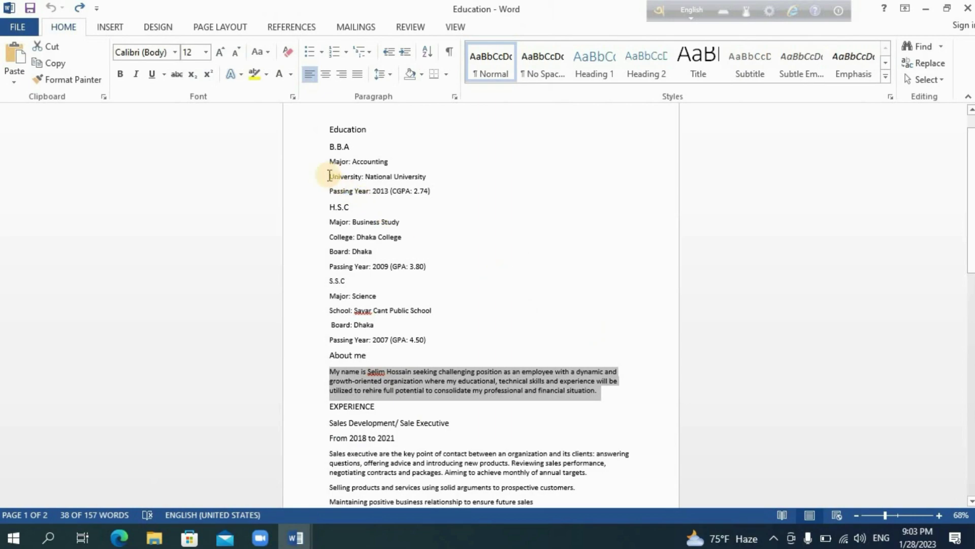
left_click_drag(330, 143, 414, 189)
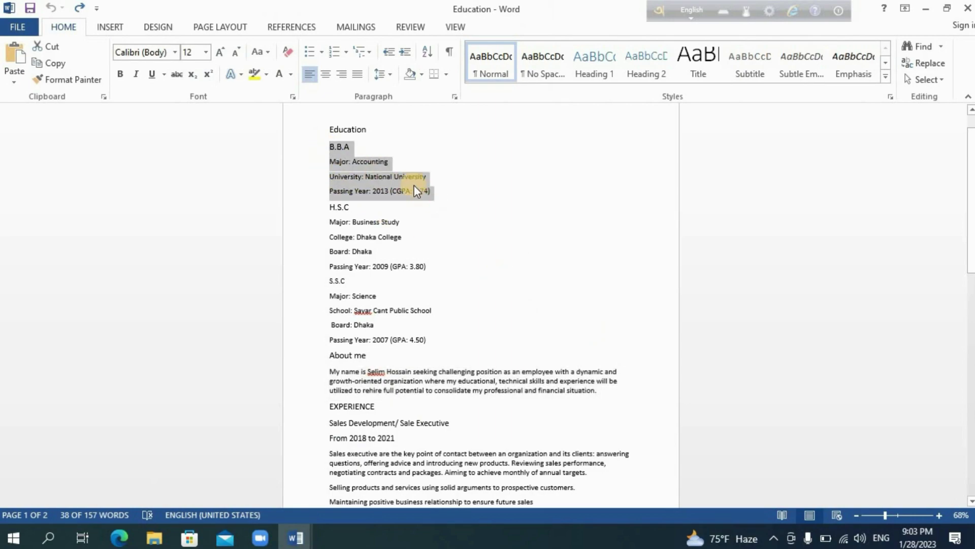
left_click(62, 65)
- Paste the B.B.A details (Accounting, National University, 2013, CGPA 2.74) into the box and shrink it to fit
mouse_move(291, 526)
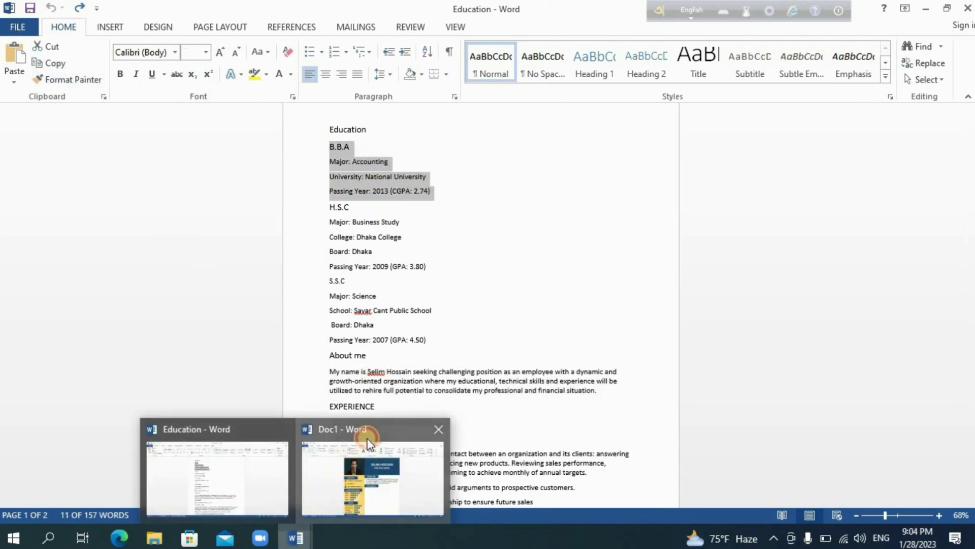
left_click(367, 452)
left_click(64, 27)
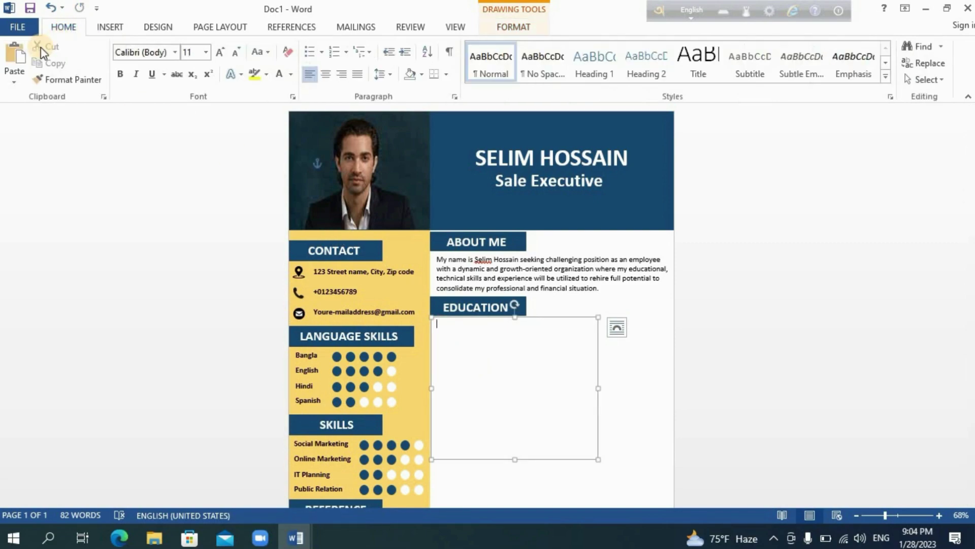
left_click(18, 57)
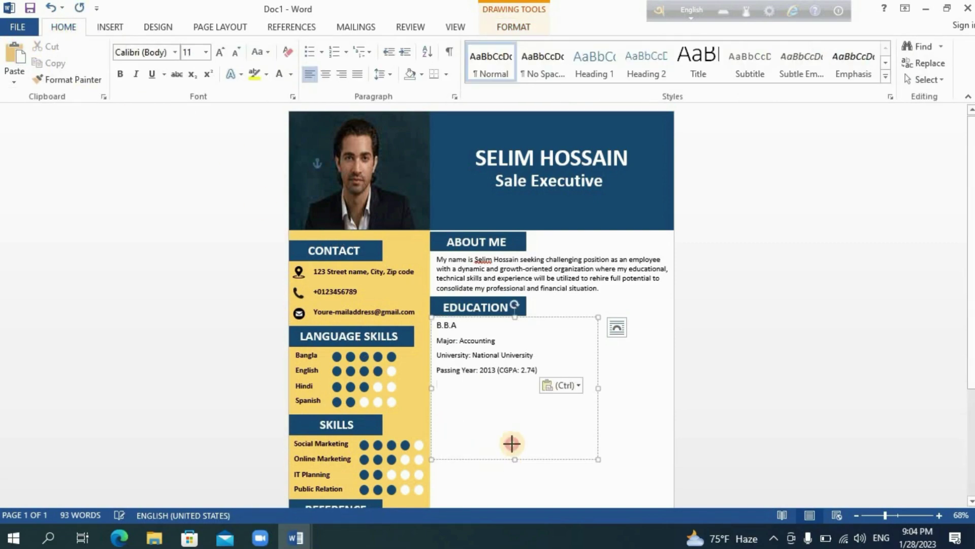
left_click_drag(512, 443, 517, 379)
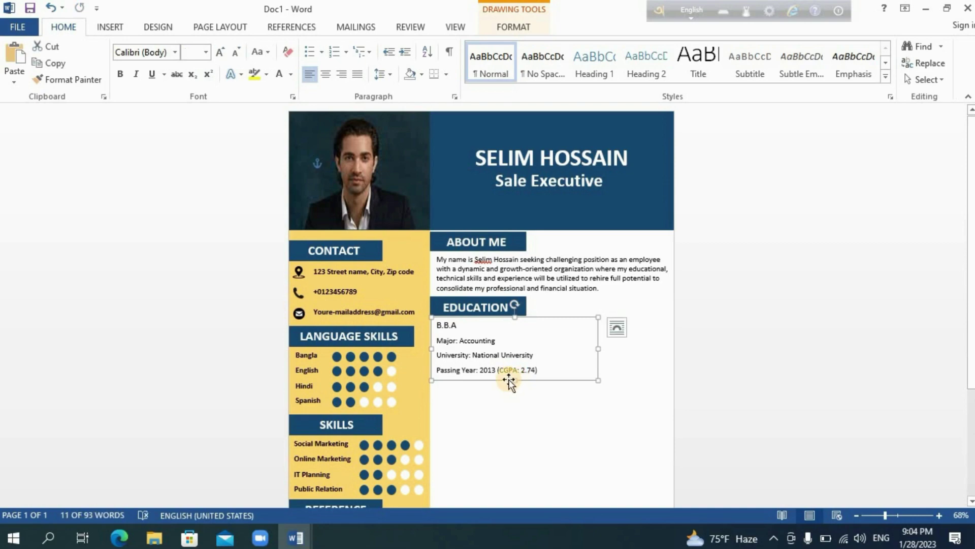
- Paste a duplicate of the B.B.A box below the original and enlarge it downward
left_click(15, 57)
left_click_drag(558, 387, 549, 440)
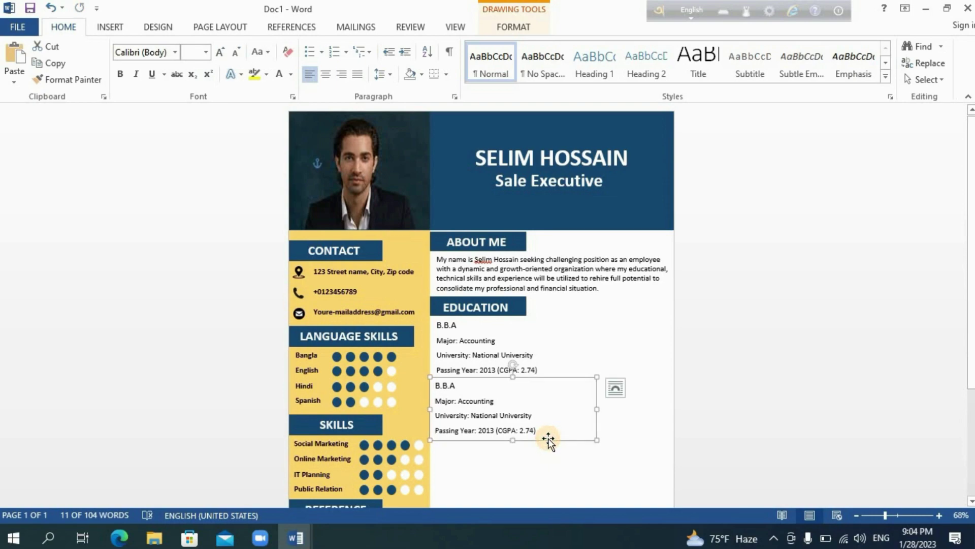
key("Right")
key("Up")
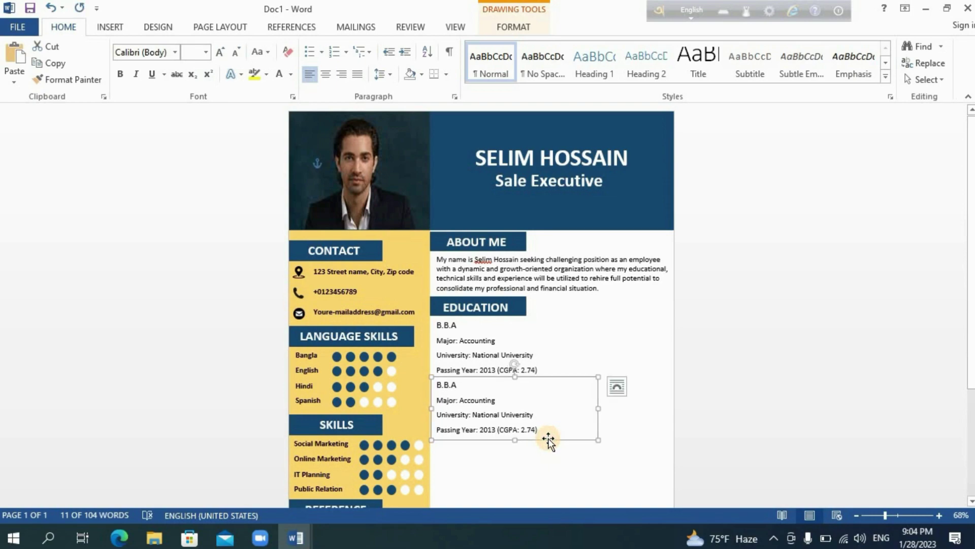
left_click(515, 444)
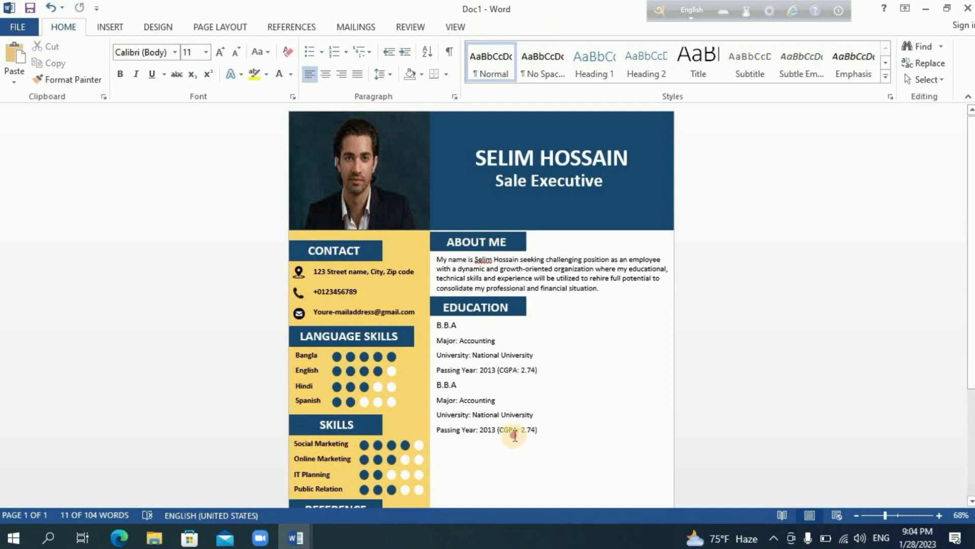
left_click(513, 433)
left_click_drag(514, 448, 513, 478)
- Copy the H.S.C entry lines from the Education document
mouse_move(307, 536)
left_click(261, 488)
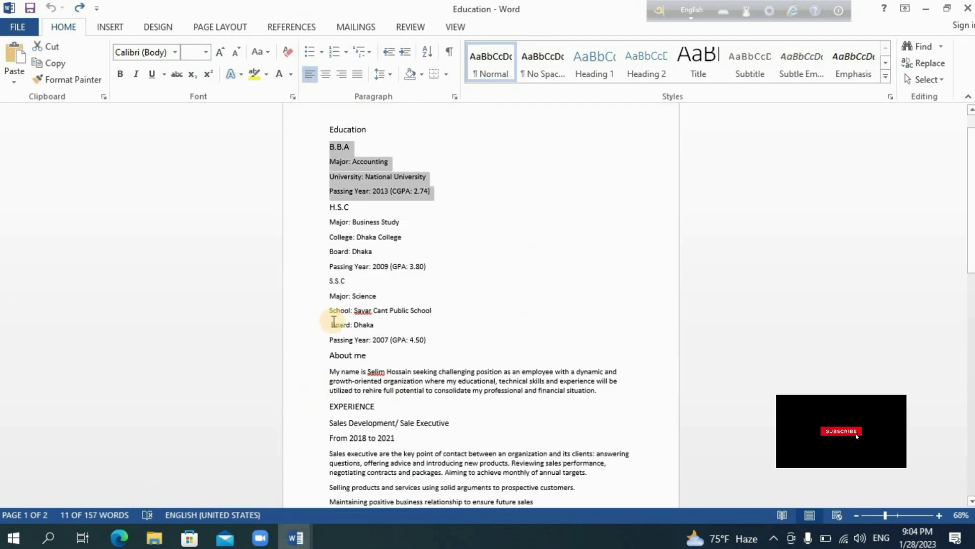
left_click(328, 207)
left_click_drag(428, 271, 429, 269)
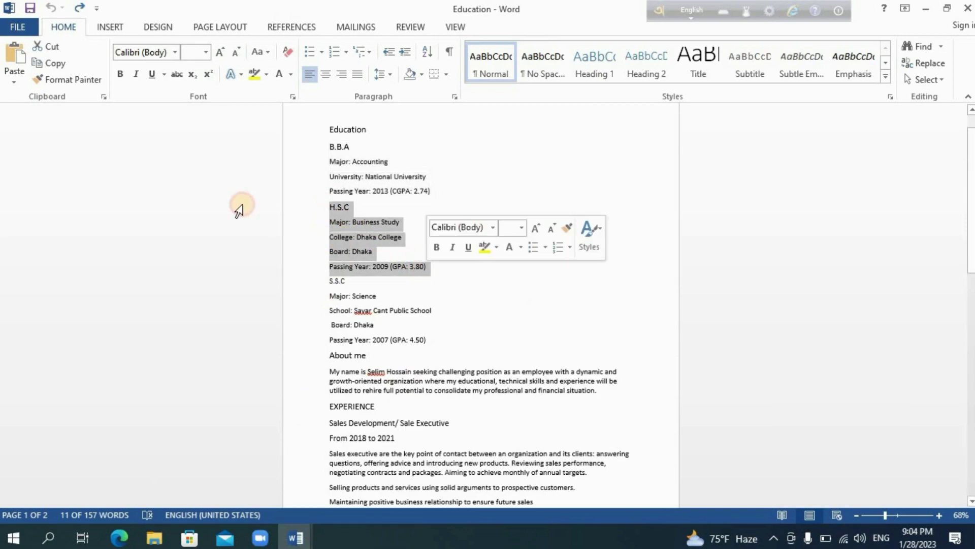
left_click(54, 63)
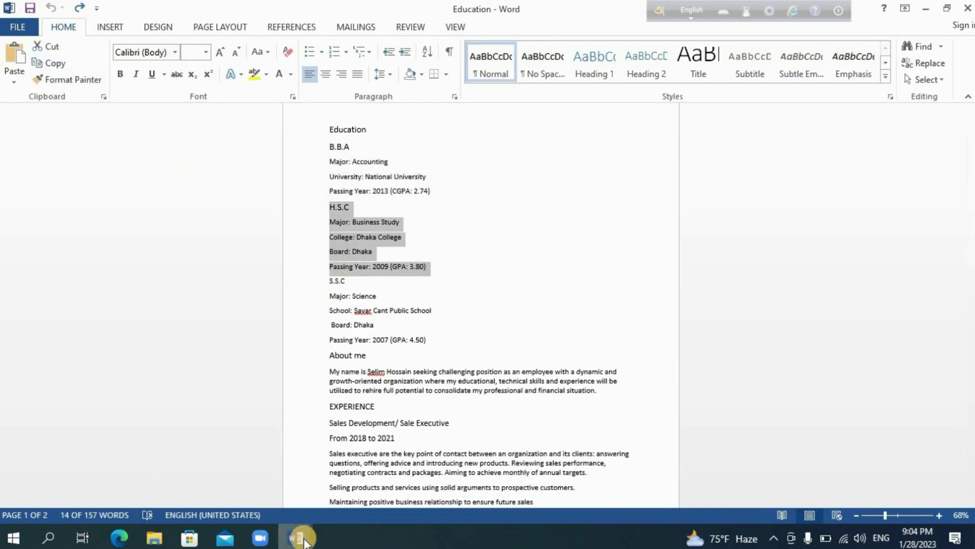
- Replace the duplicate box's B.B.A text with the H.S.C details and shrink the box
mouse_move(304, 539)
left_click(381, 444)
left_click(444, 391)
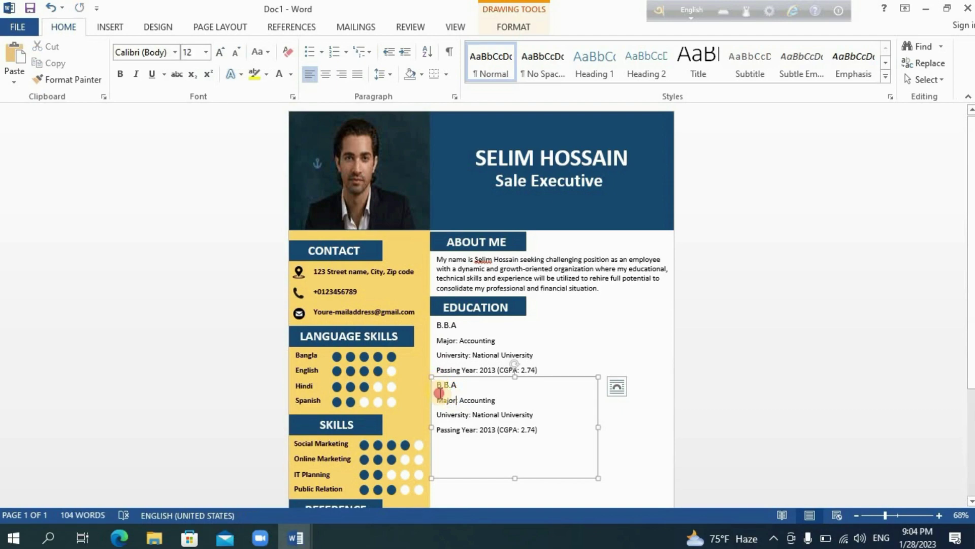
left_click_drag(439, 393, 528, 441)
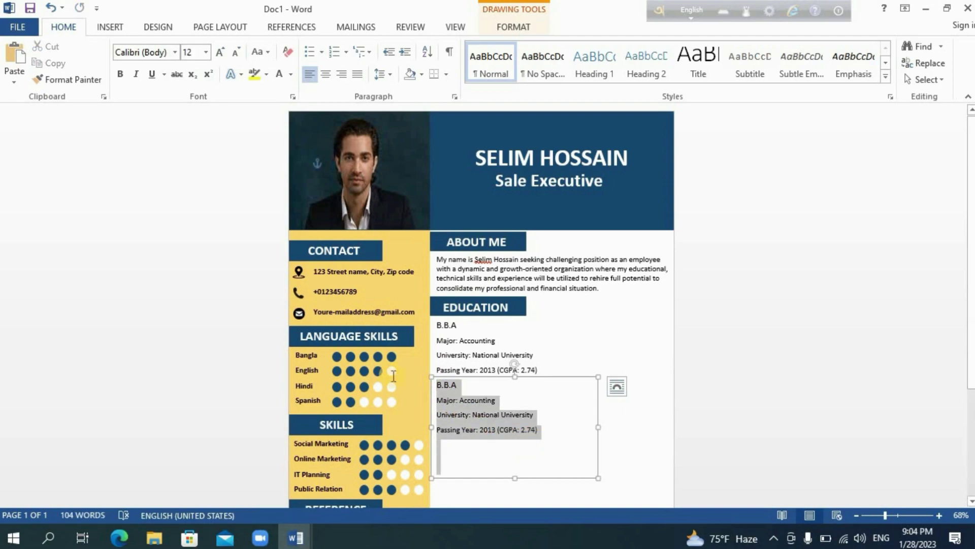
left_click(16, 63)
left_click_drag(514, 479, 514, 456)
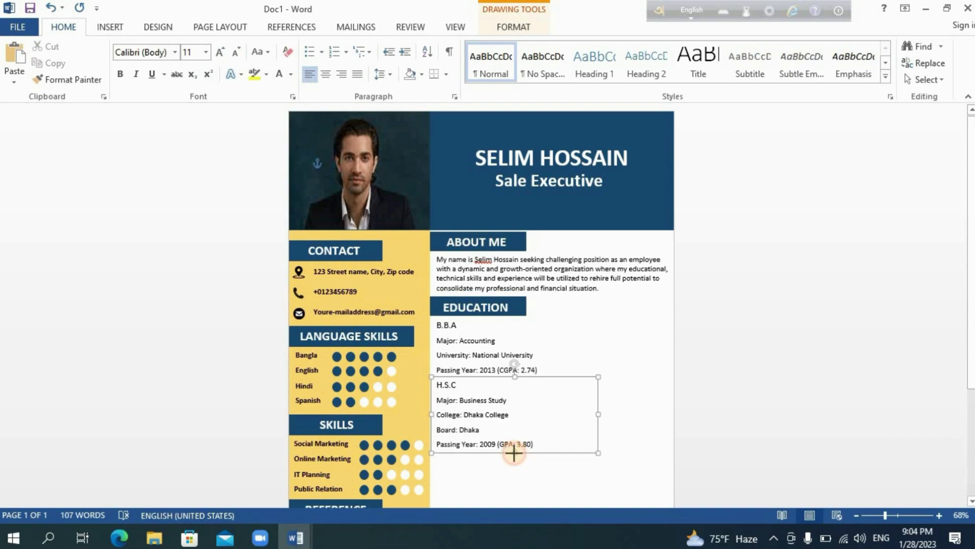
- Duplicate the H.S.C box, place the copy below it, and select its text
left_click(48, 63)
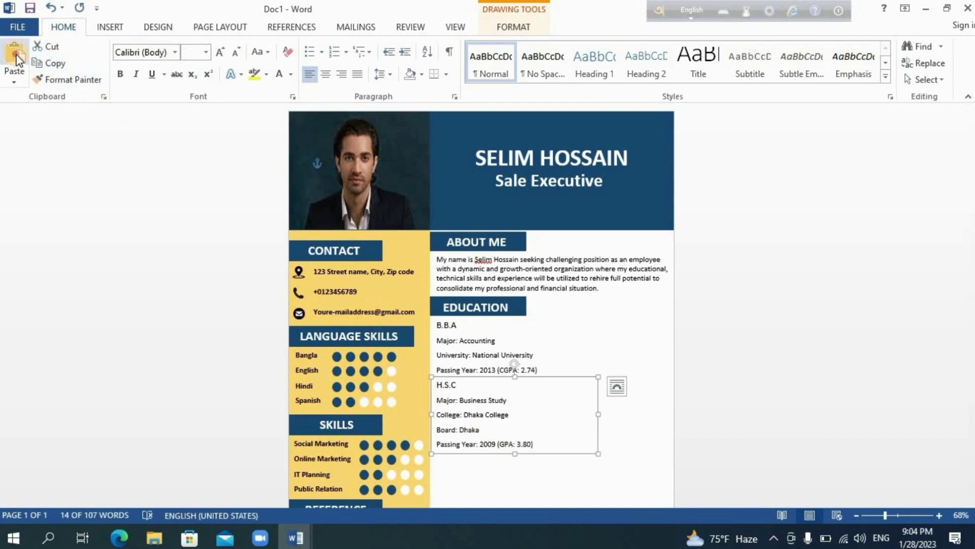
left_click(16, 59)
left_click_drag(971, 253, 971, 373)
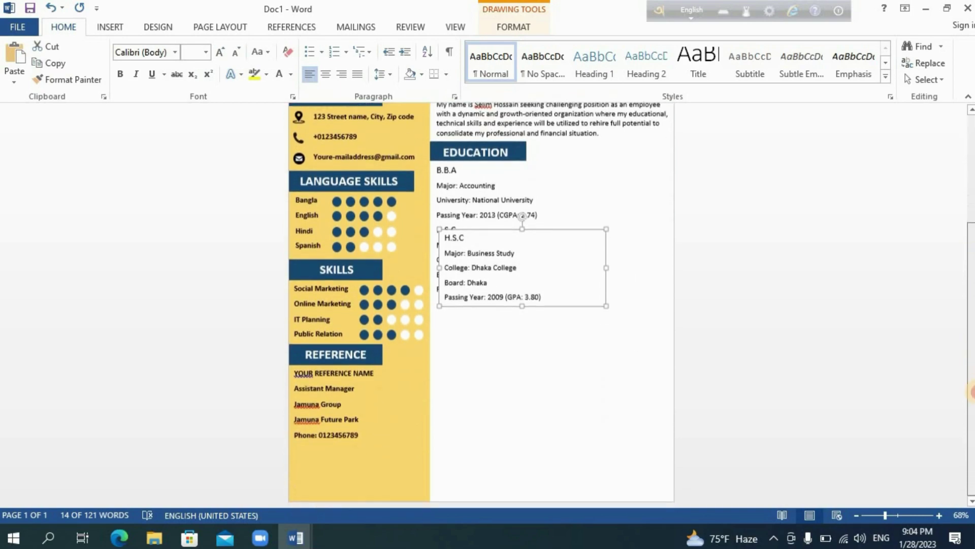
left_click_drag(551, 306, 544, 370)
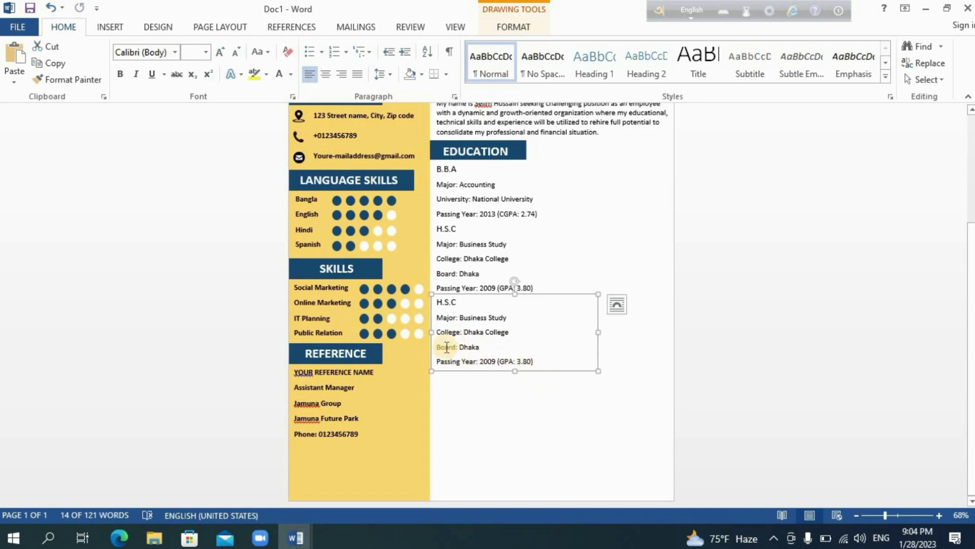
left_click_drag(464, 327, 537, 361)
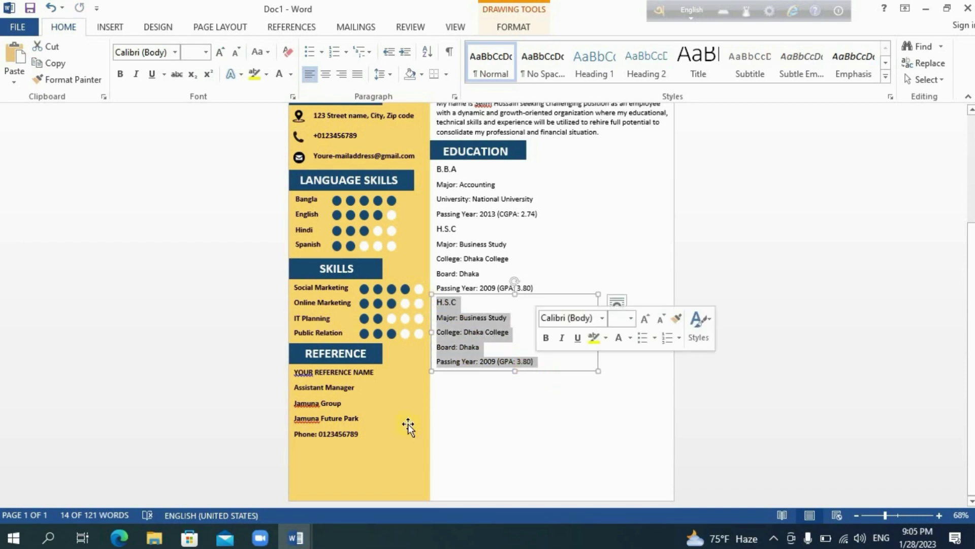
- Replace the third box's text with the S.S.C details (Science, 2007, GPA 4.50) from the Education document
mouse_move(307, 521)
left_click(265, 468)
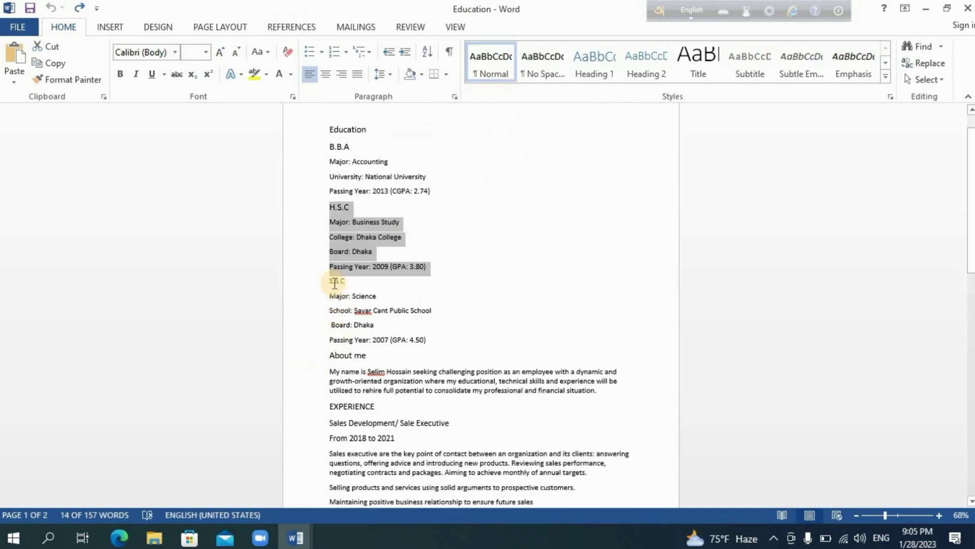
left_click_drag(329, 277, 430, 341)
key("ctrl+c")
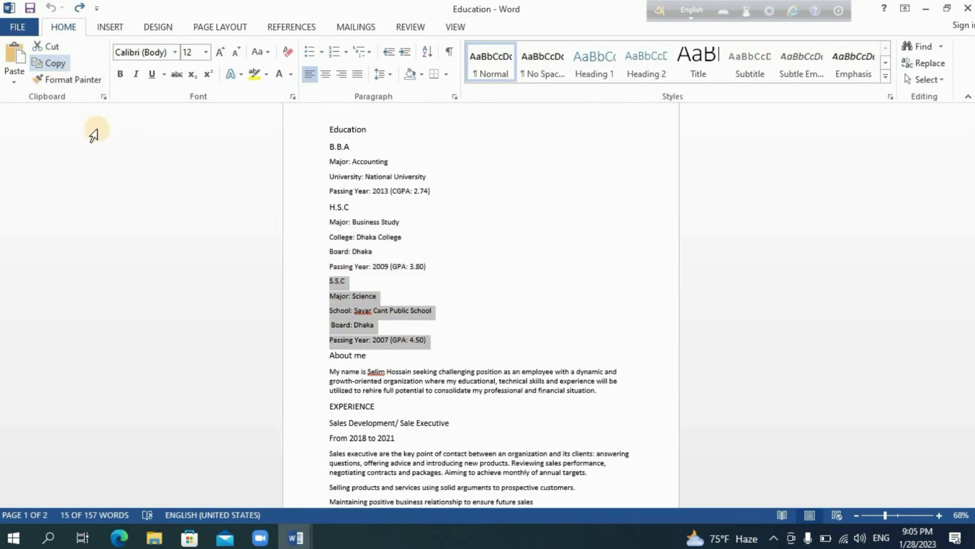
mouse_move(299, 533)
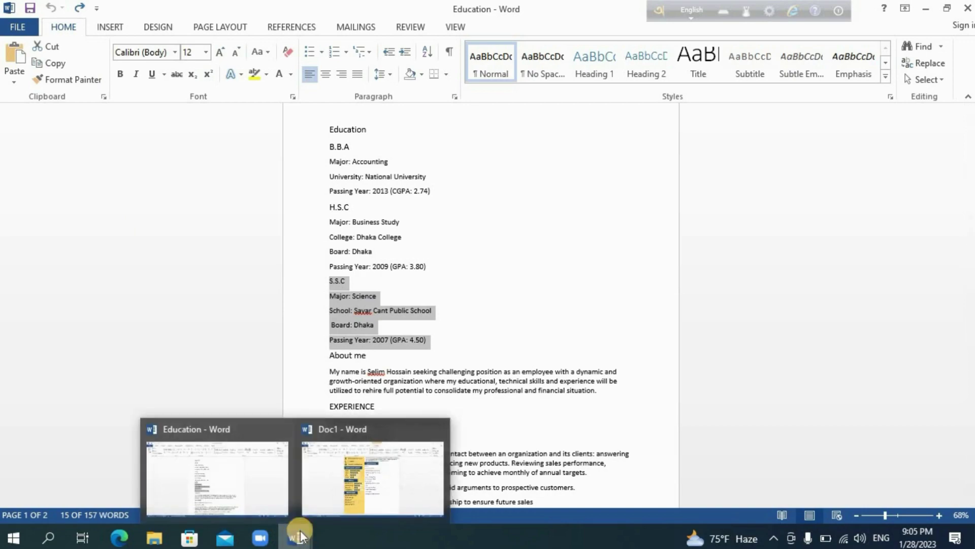
left_click(350, 465)
scroll(468, 398, "up", 3)
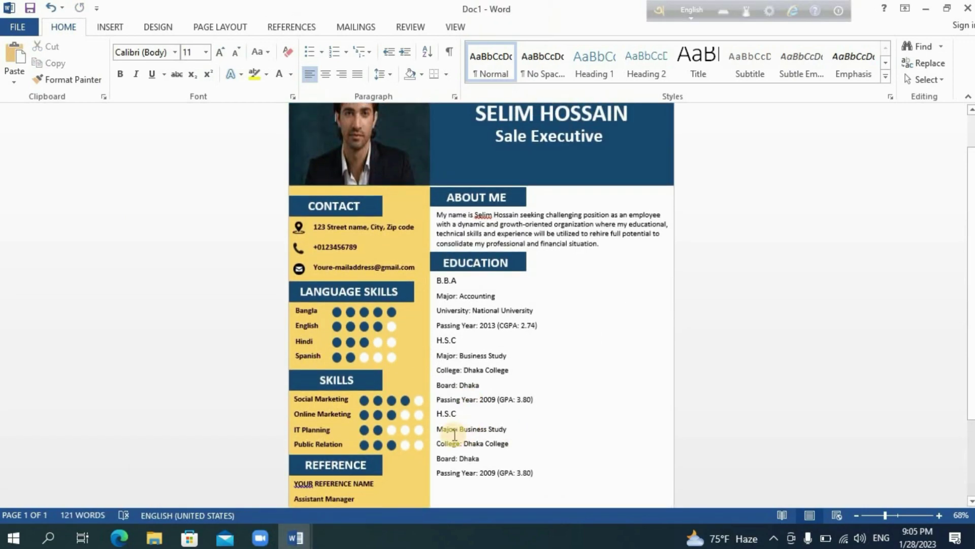
left_click(453, 434)
left_click_drag(470, 435, 533, 472)
left_click(14, 57)
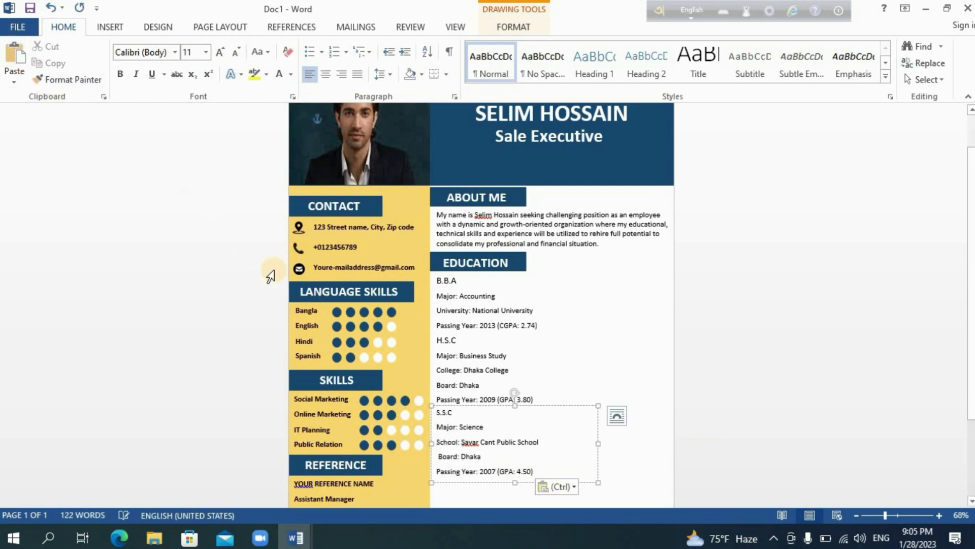
- Set the S.S.C heading to font size 14
left_click_drag(461, 411, 445, 412)
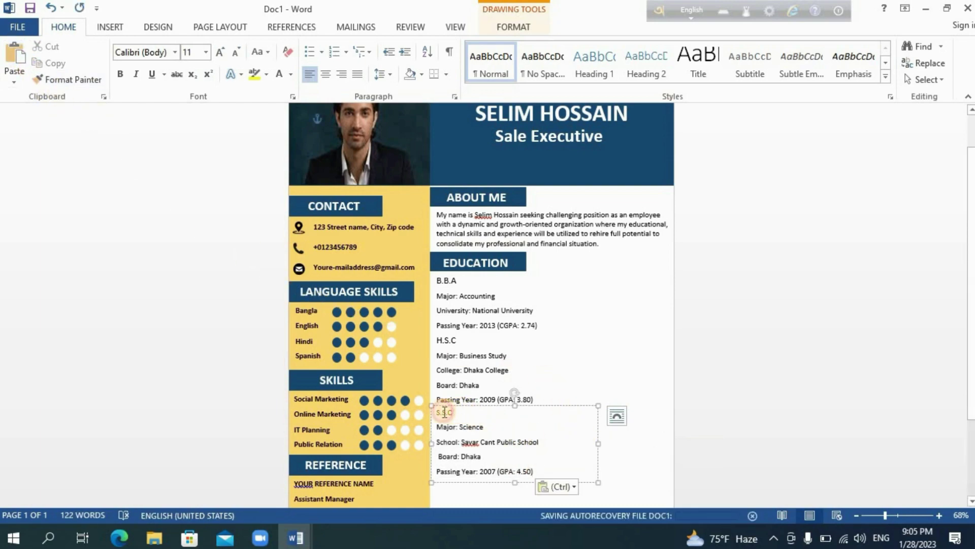
left_click(206, 52)
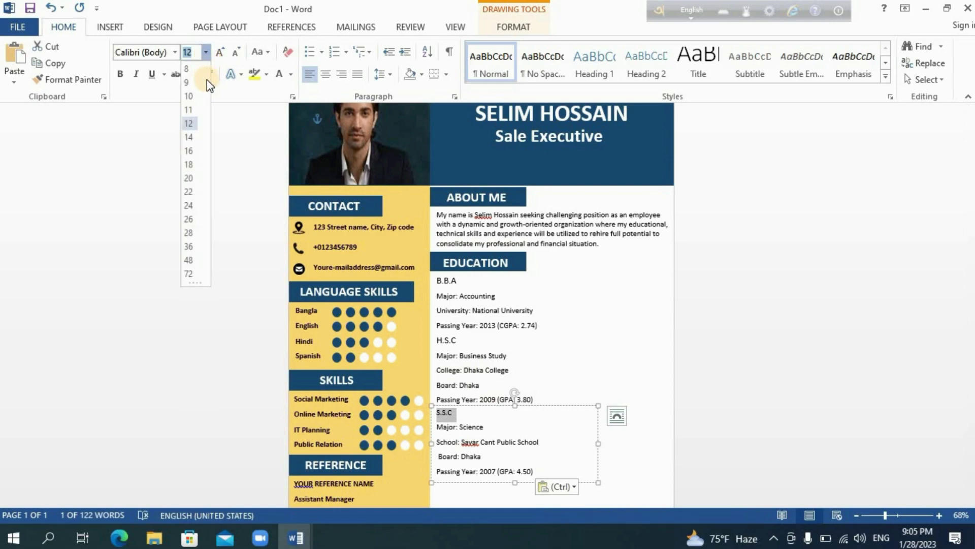
left_click(189, 146)
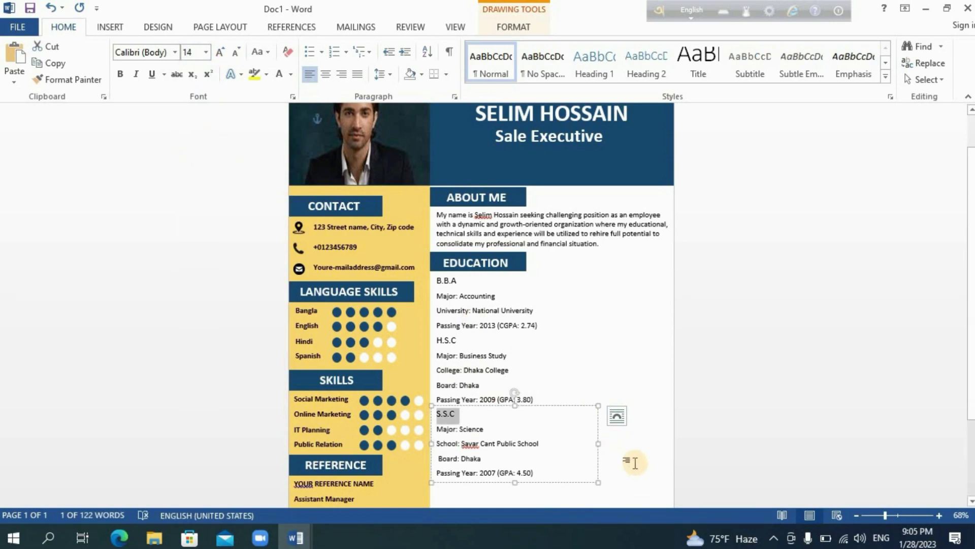
left_click(618, 436)
scroll(970, 285, "down", 3)
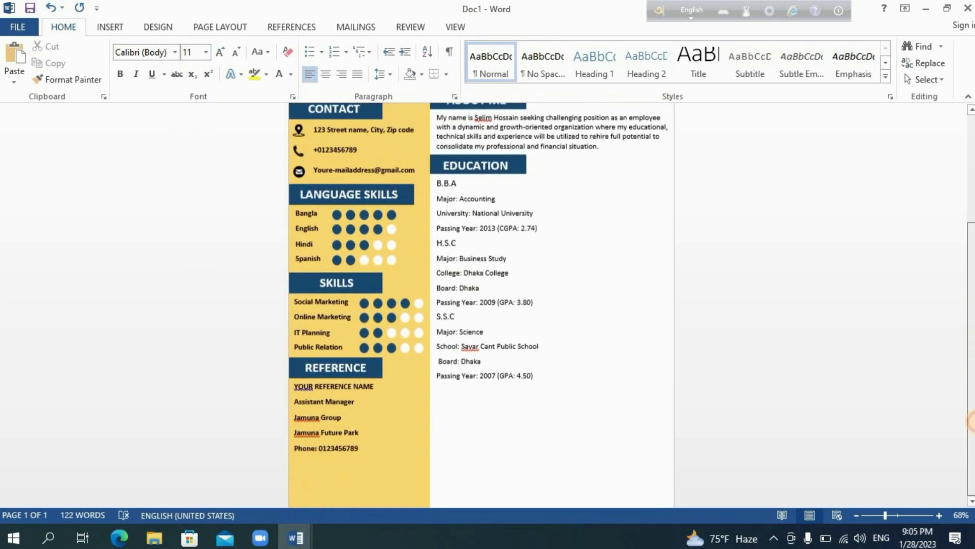
- Duplicate the EDUCATION heading bar, move it below the education list, and widen it
left_click(507, 162)
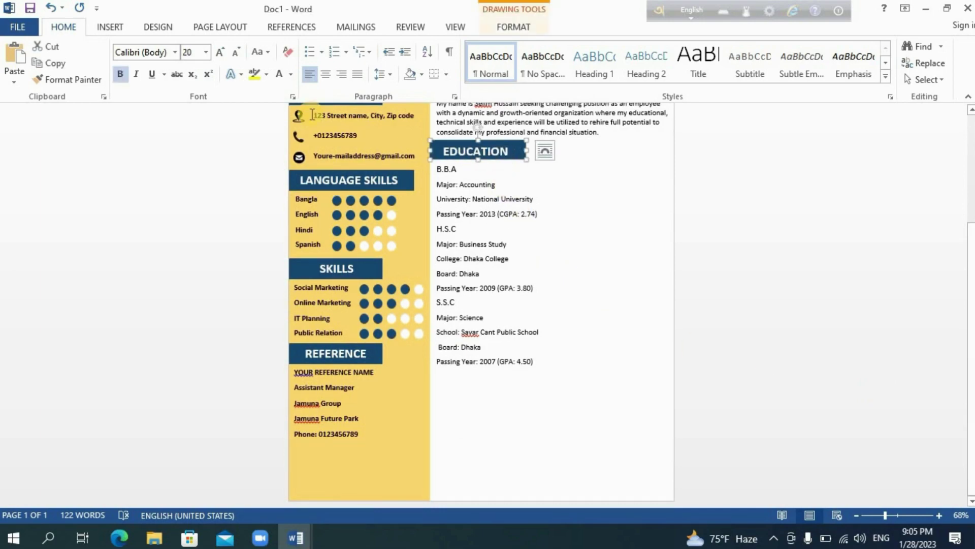
left_click(51, 63)
left_click(14, 56)
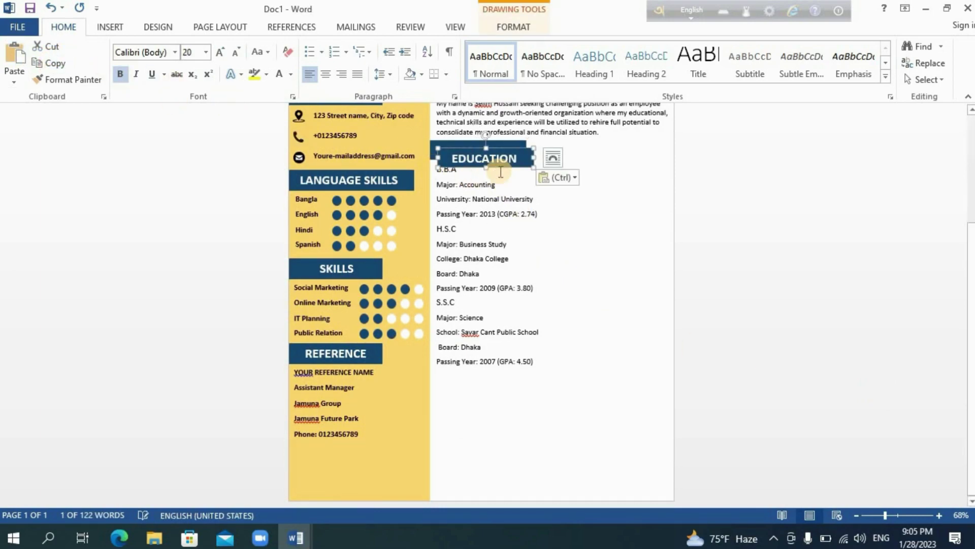
left_click_drag(508, 170, 500, 388)
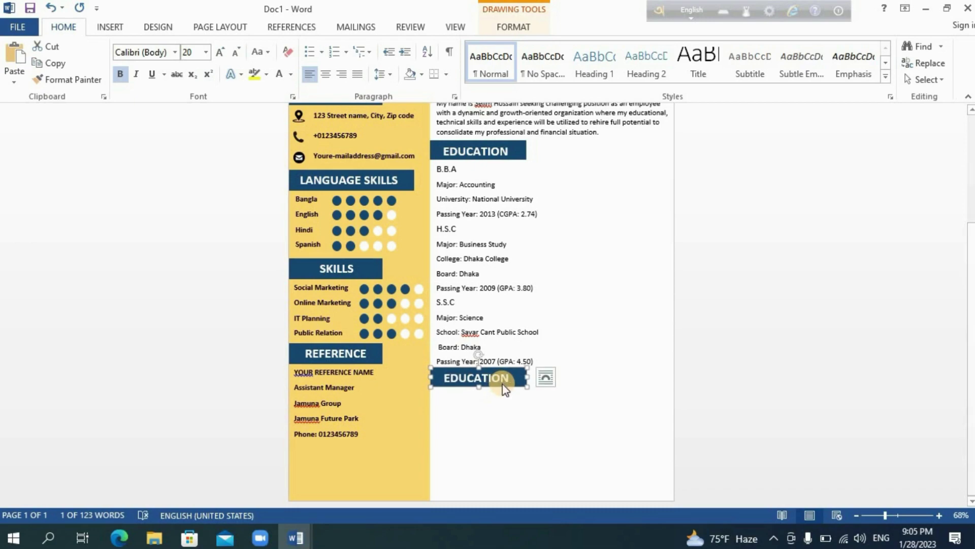
left_click_drag(532, 376, 578, 377)
- Relabel the new heading bar WORK EXPERIENCE
left_click(532, 375)
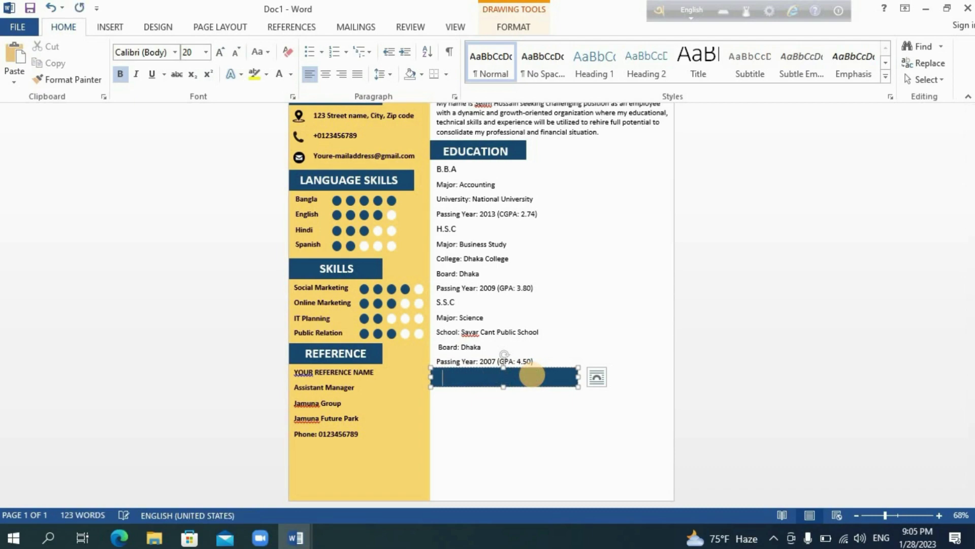
type("WORK EXPERIENCE")
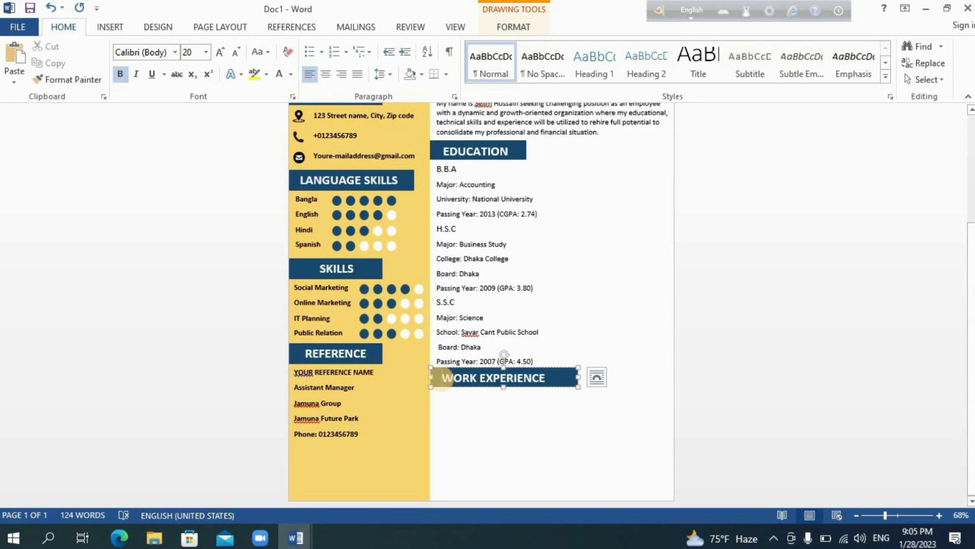
left_click(550, 451)
scroll(550, 451, "up", 3)
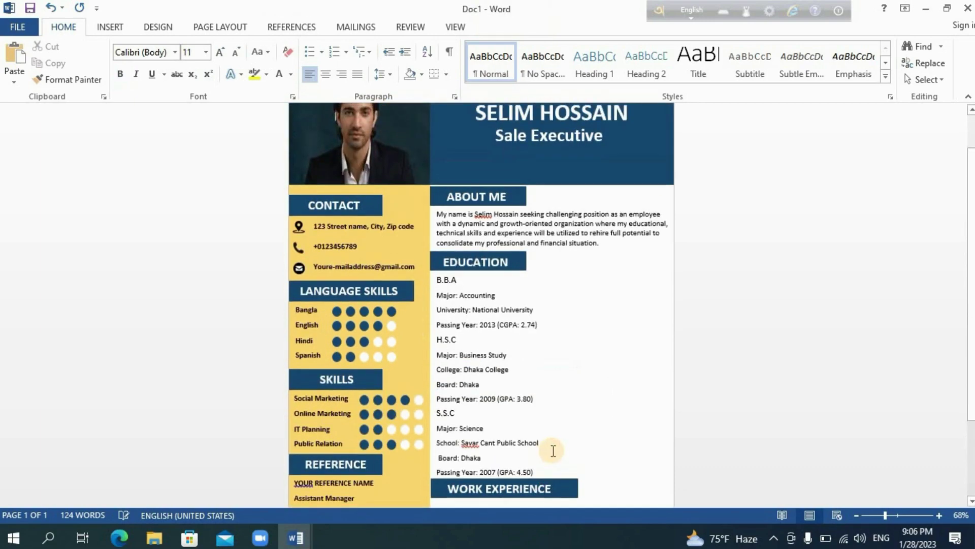
left_click(596, 461)
scroll(971, 303, "down", 3)
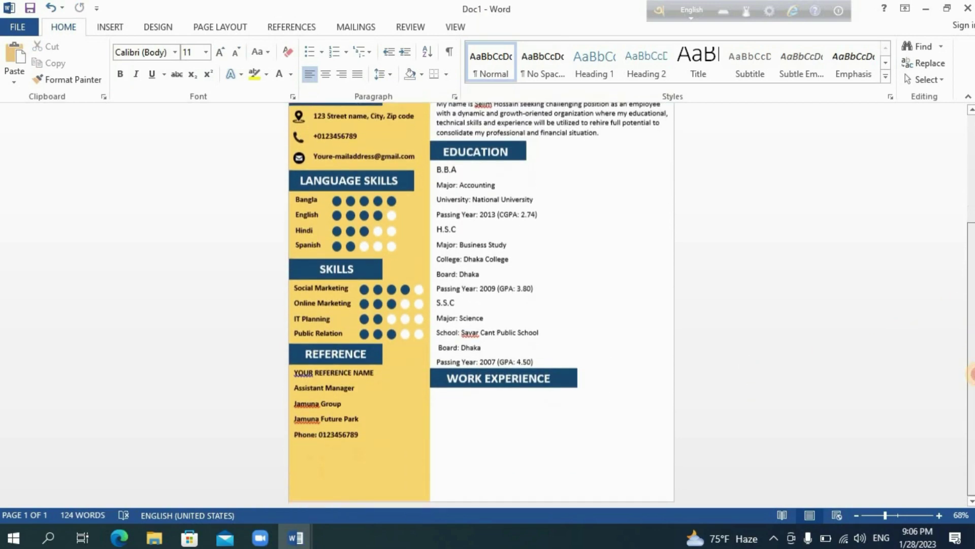
- Draw a text box under WORK EXPERIENCE extending to the page bottom
left_click(116, 27)
left_click(696, 72)
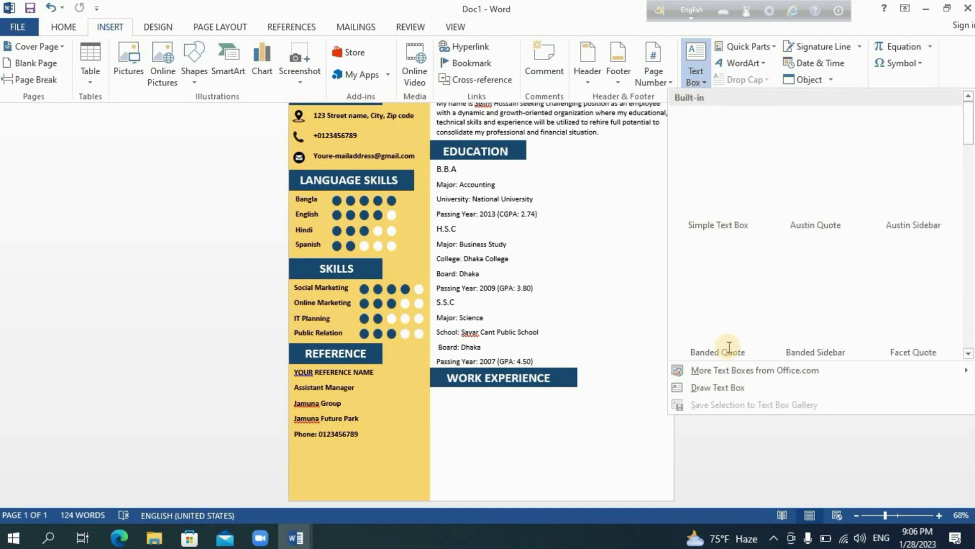
left_click(718, 387)
mouse_move(433, 388)
left_mouse_down()
mouse_move(550, 484)
mouse_move(671, 504)
left_mouse_up()
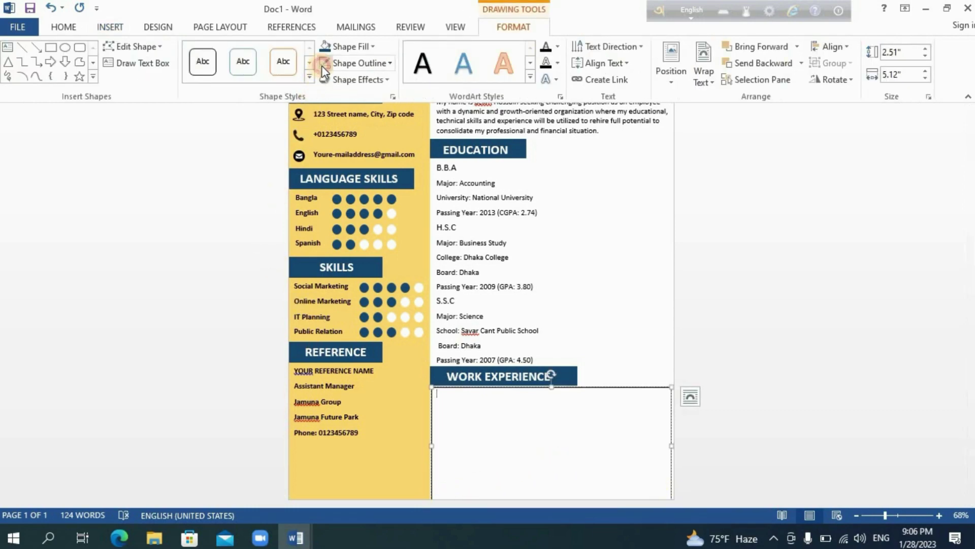
- Copy the experience text from Sales Development onward in the Education document
left_click(290, 531)
left_click(235, 472)
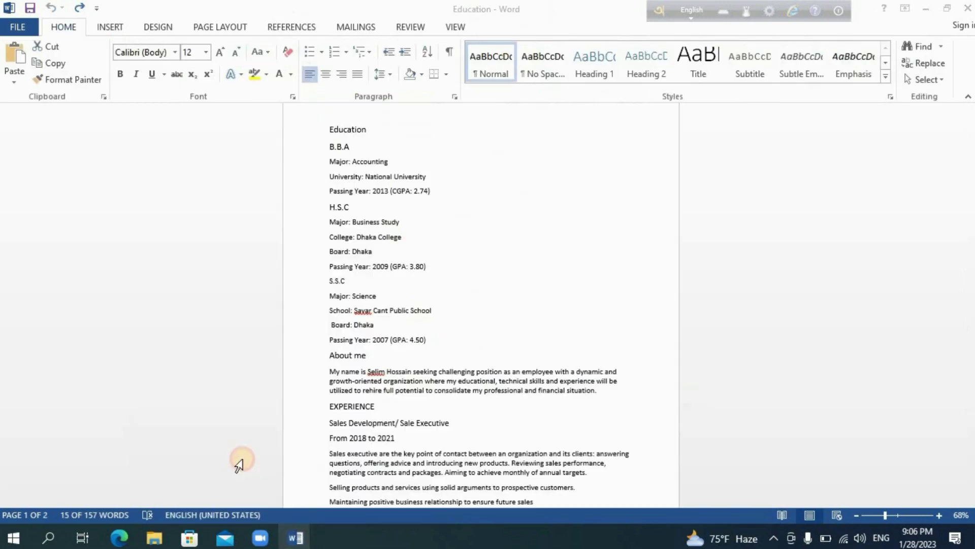
left_click_drag(970, 282, 896, 308)
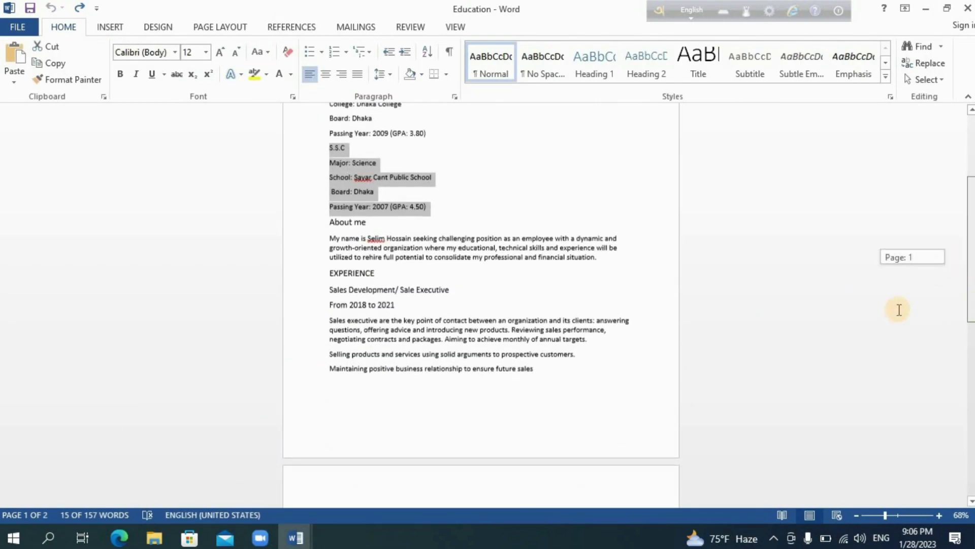
left_click_drag(329, 284, 522, 349)
left_click(60, 68)
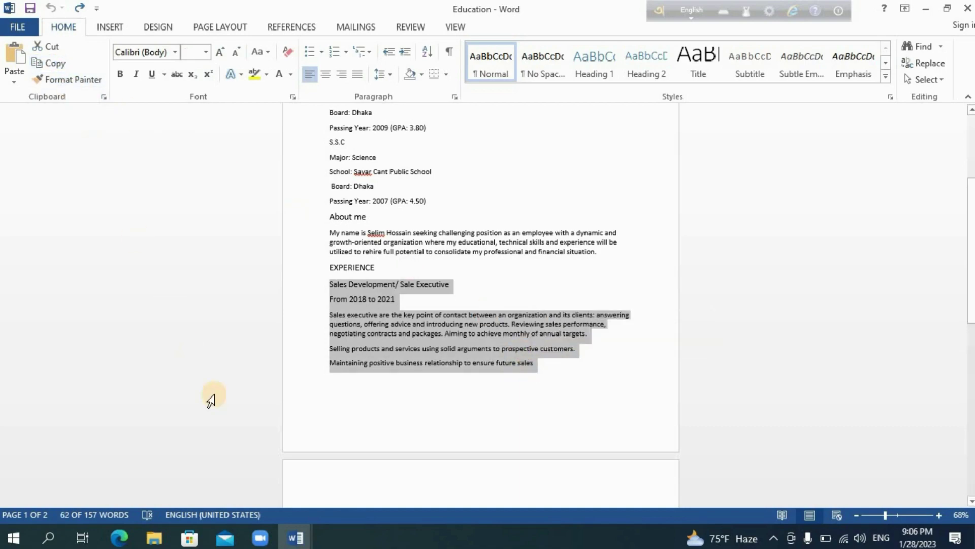
- Paste the Sales Development/ Sale Executive job details (2018 to 2021) into the new box
mouse_move(294, 534)
left_click(315, 494)
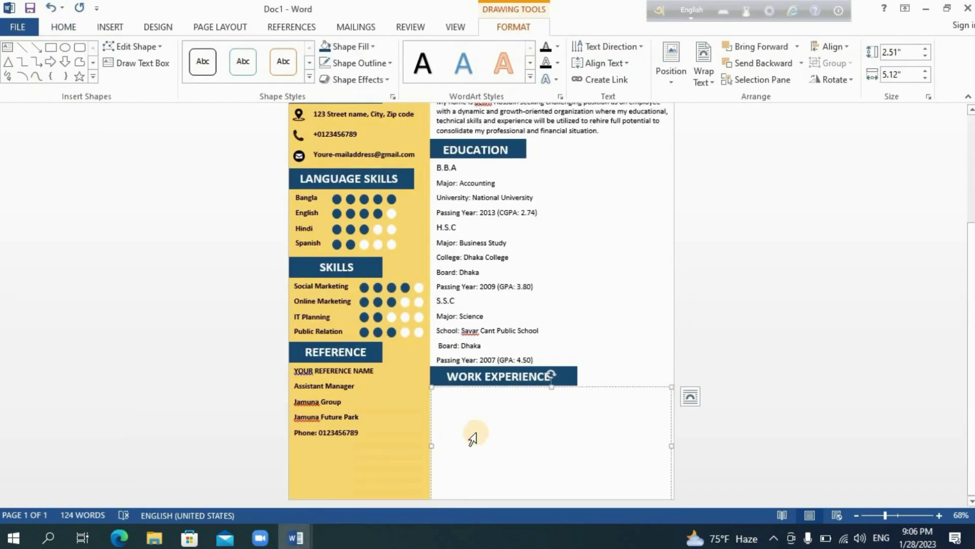
left_click(65, 26)
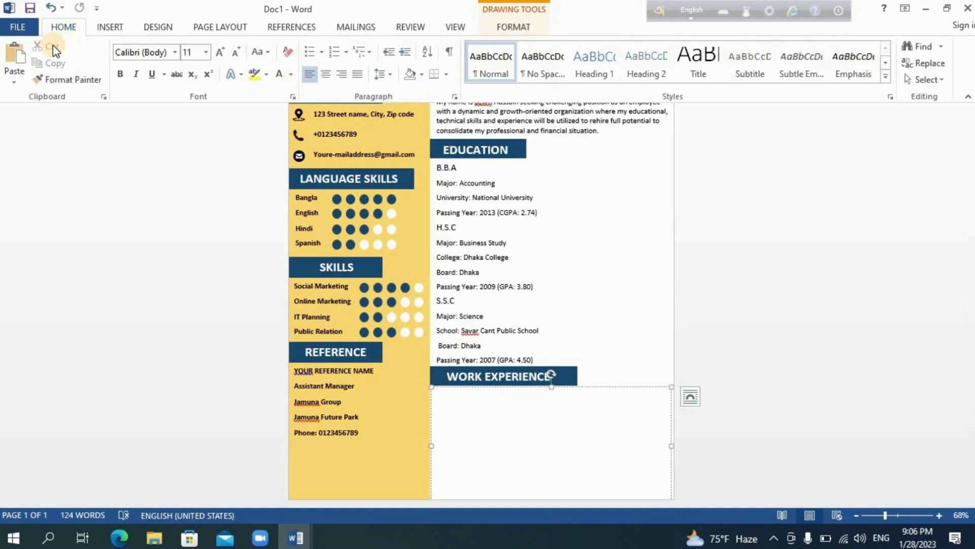
left_click(17, 54)
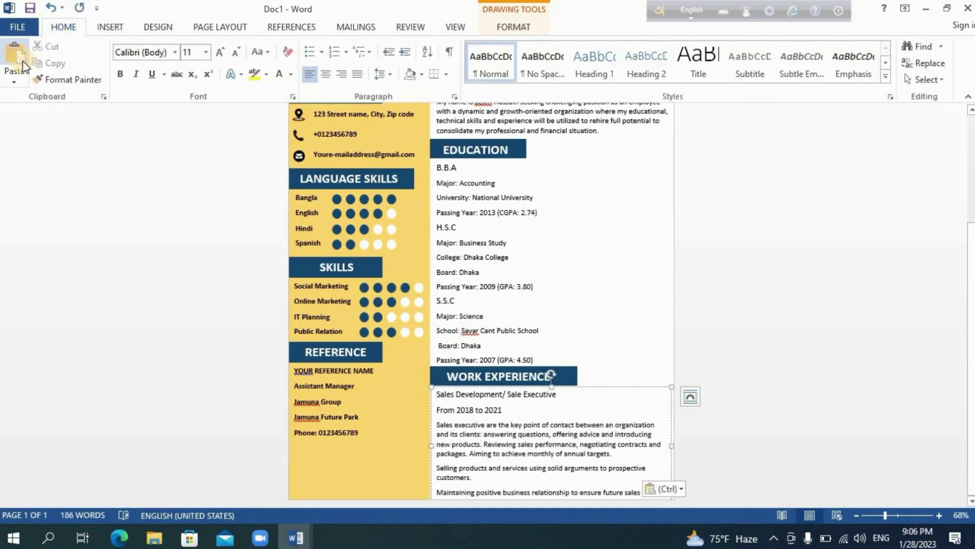
left_click(585, 482)
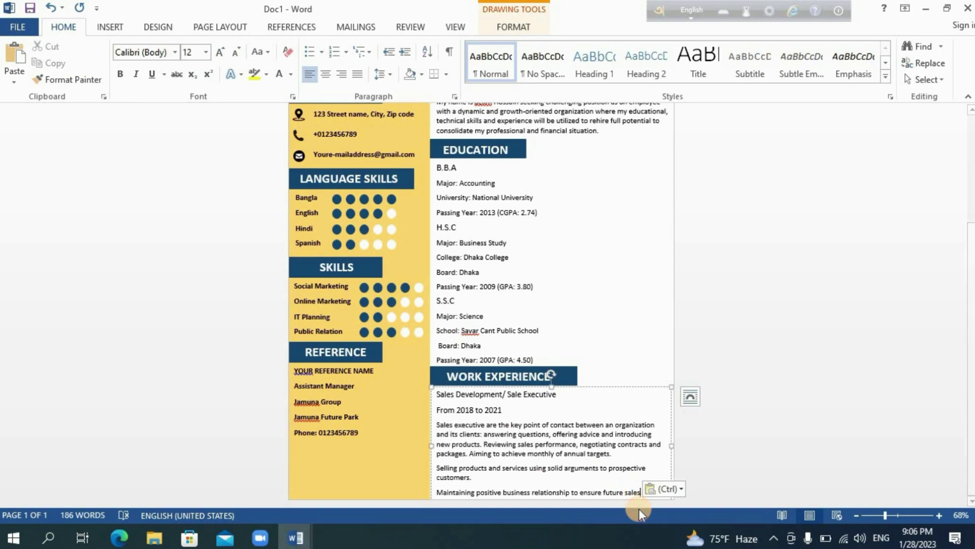
- End 'future sales' with a period and give the last two duty lines arrow bullets
type(".")
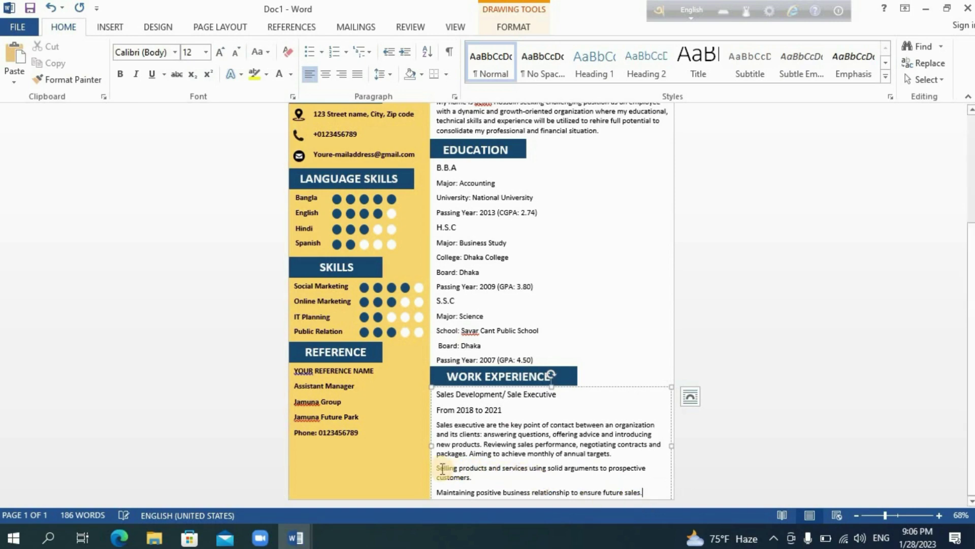
left_click_drag(443, 471, 645, 492)
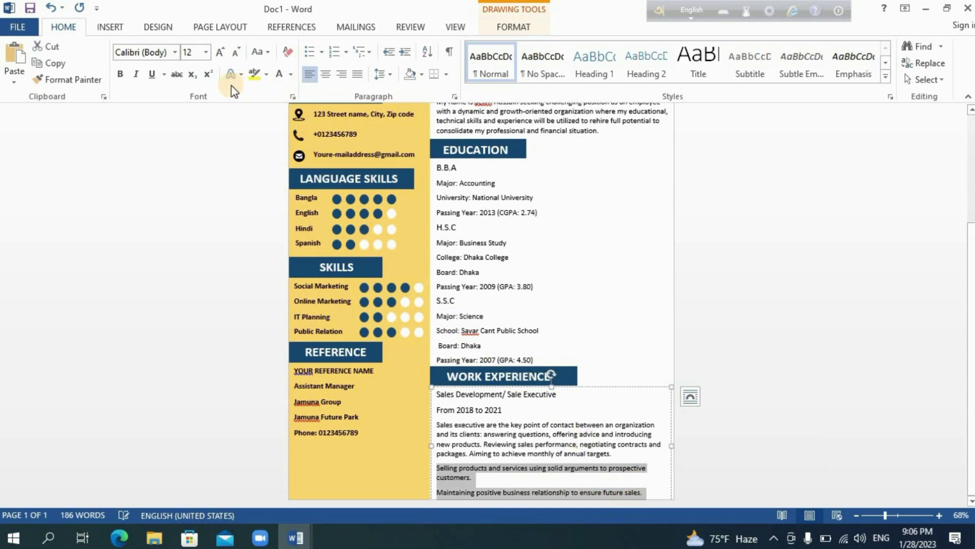
left_click(322, 52)
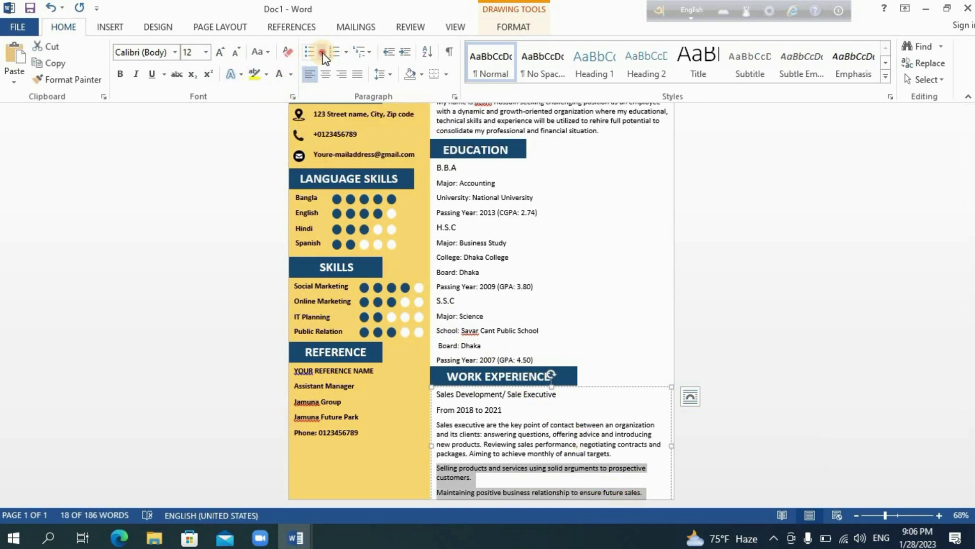
left_click(322, 129)
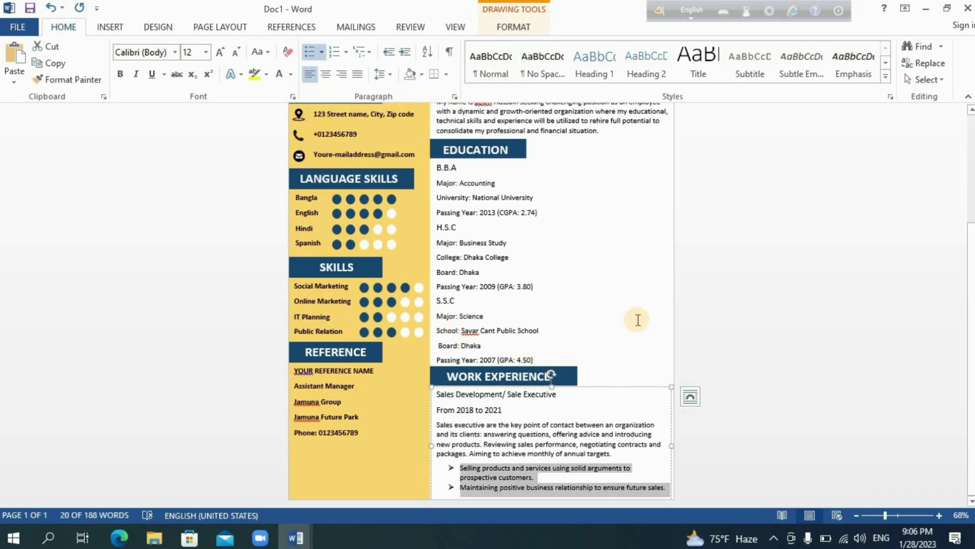
left_click(796, 400)
left_click_drag(970, 356, 969, 422)
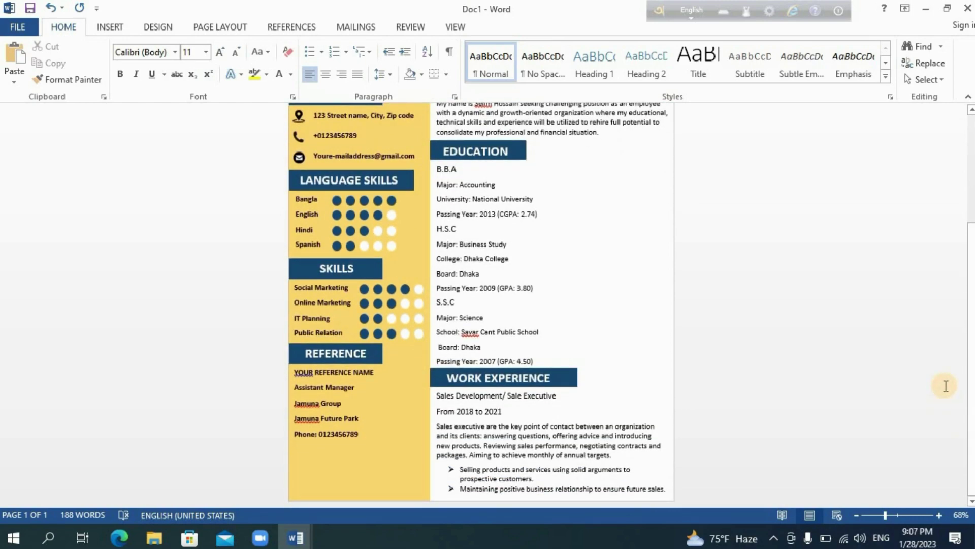
left_click_drag(970, 378, 955, 239)
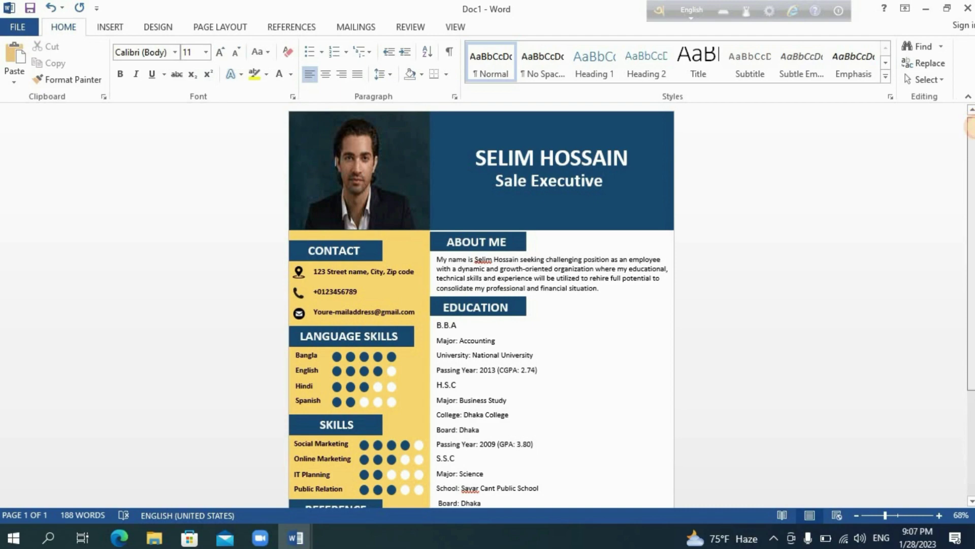
mouse_move(969, 127)
left_mouse_down()
mouse_move(970, 245)
mouse_move(972, 100)
mouse_move(971, 236)
mouse_move(964, 120)
left_mouse_up()
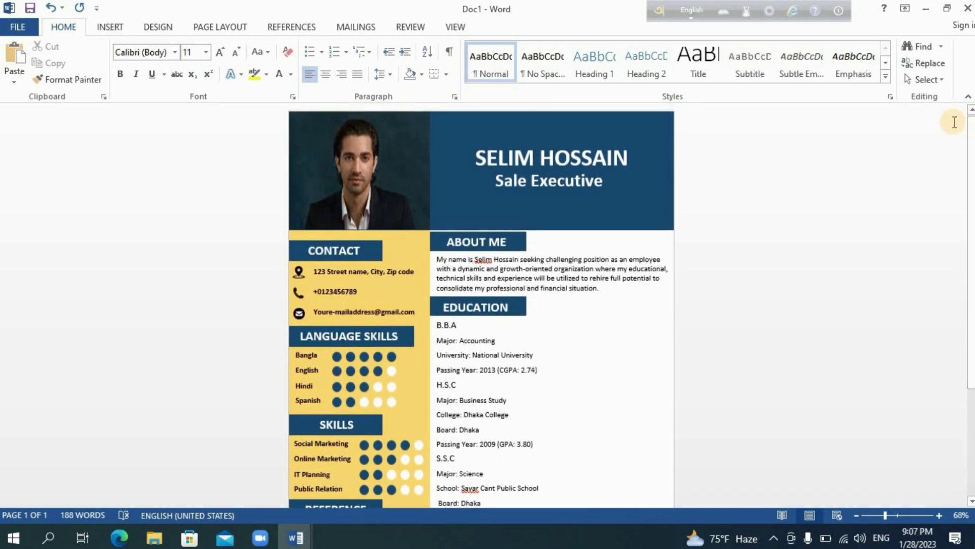